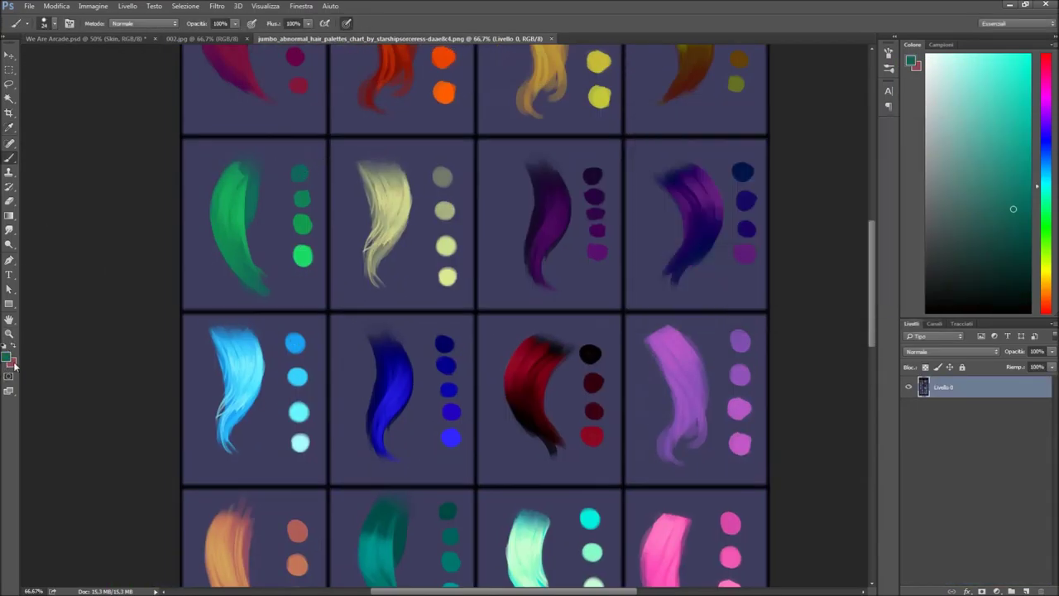
Step: In the We Are Arcade artwork, duplicate the Hair layer and hide the Hair copia backup
{"action": "left_click", "coordinate": [82, 38]}
{"action": "left_click", "coordinate": [961, 443]}
{"action": "right_click", "coordinate": [983, 443]}
{"action": "left_click", "coordinate": [875, 140]}
{"action": "left_click", "coordinate": [909, 443]}
{"action": "left_click", "coordinate": [960, 465]}
Step: Set the brush opacity to 76% and choose a brush preset
{"action": "key", "text": "7"}
{"action": "key", "text": "6"}
{"action": "right_click", "coordinate": [379, 323]}
{"action": "left_click", "coordinate": [189, 204]}
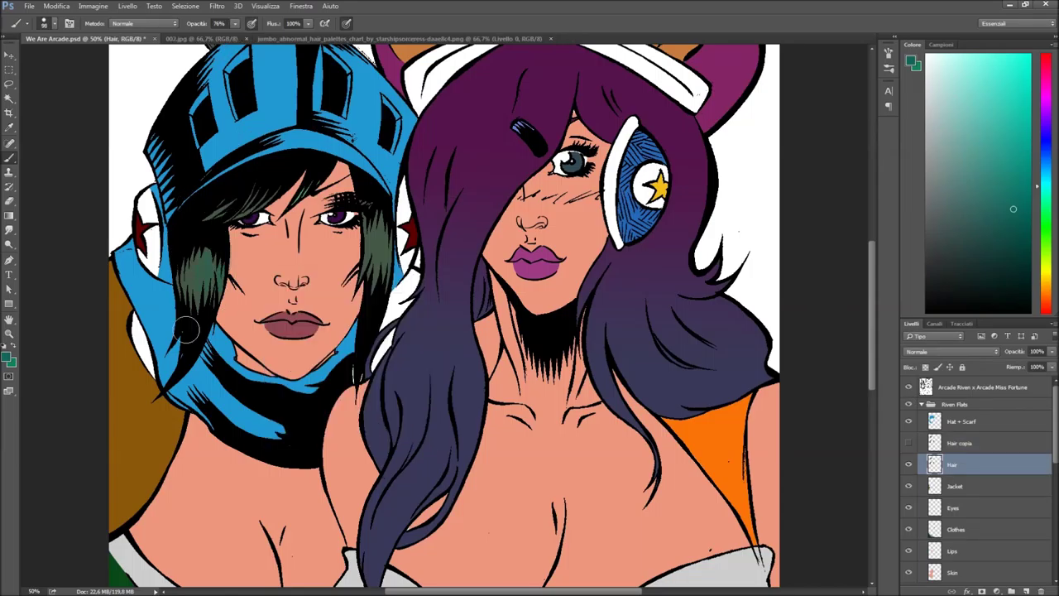
{"action": "scroll", "coordinate": [356, 189], "scroll_direction": "up", "scroll_amount": 3}
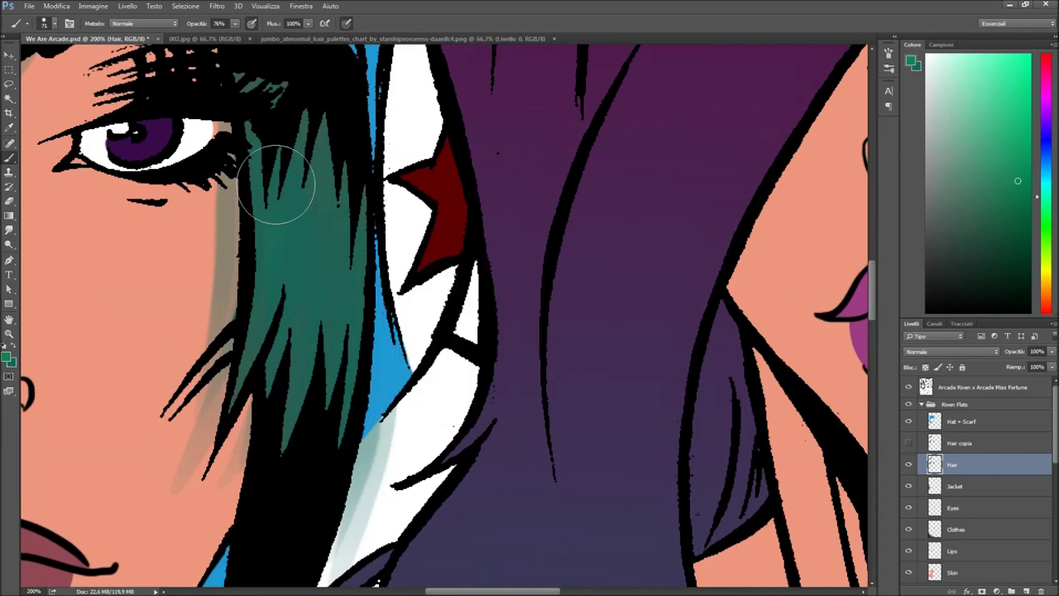
{"action": "scroll", "coordinate": [302, 75], "scroll_direction": "down", "scroll_amount": 1}
{"action": "scroll", "coordinate": [207, 369], "scroll_direction": "up", "scroll_amount": 1}
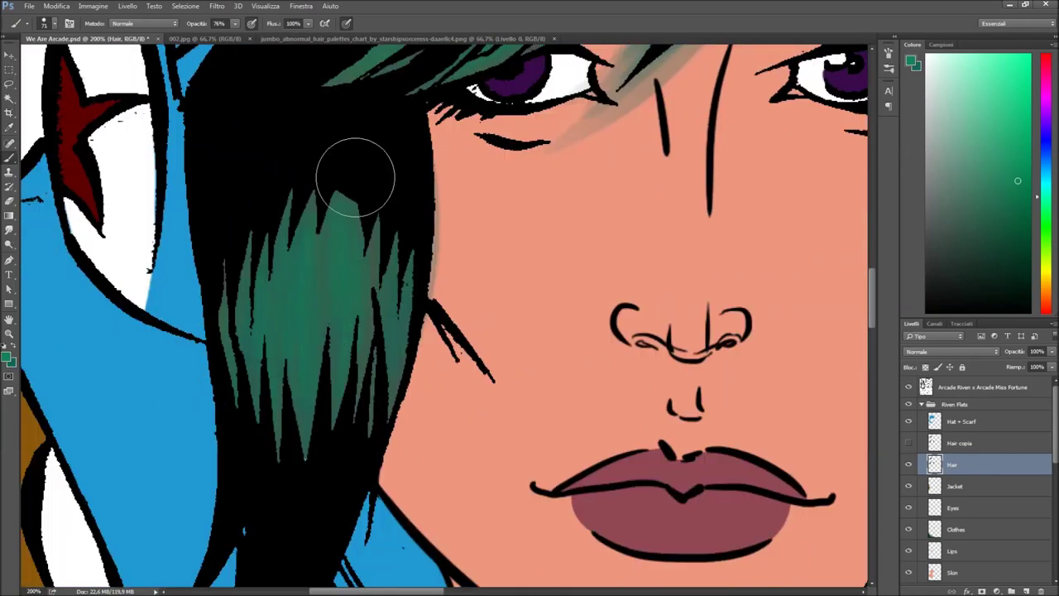
Step: Sample a lighter green from the hair palette chart and set the brush size to 10
{"action": "key", "text": "ctrl+Tab"}
{"action": "key", "text": "Return"}
{"action": "key", "text": "ctrl+Tab"}
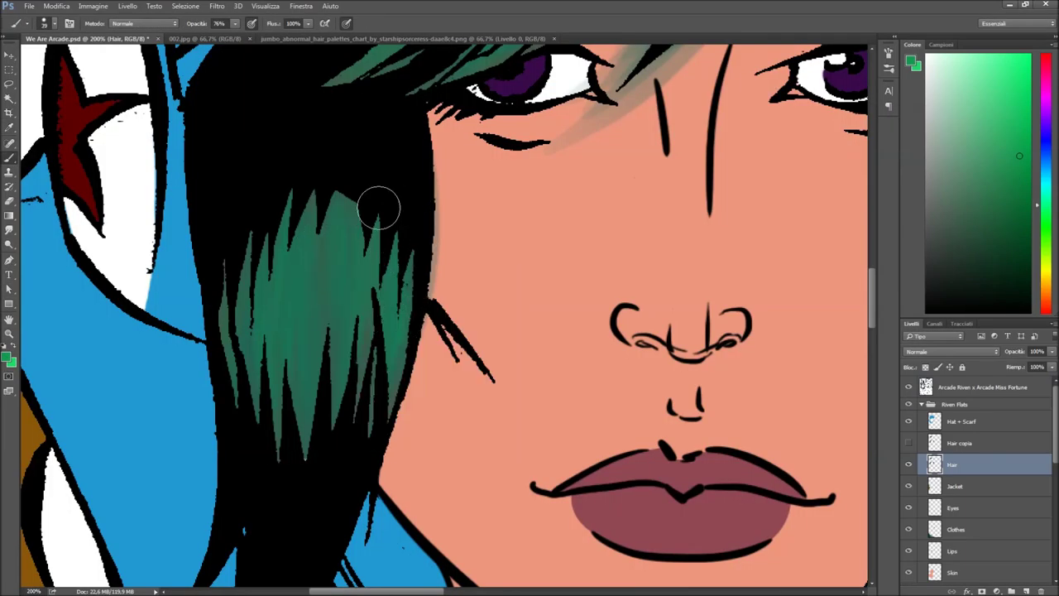
{"action": "scroll", "coordinate": [255, 443], "scroll_direction": "up", "scroll_amount": 5}
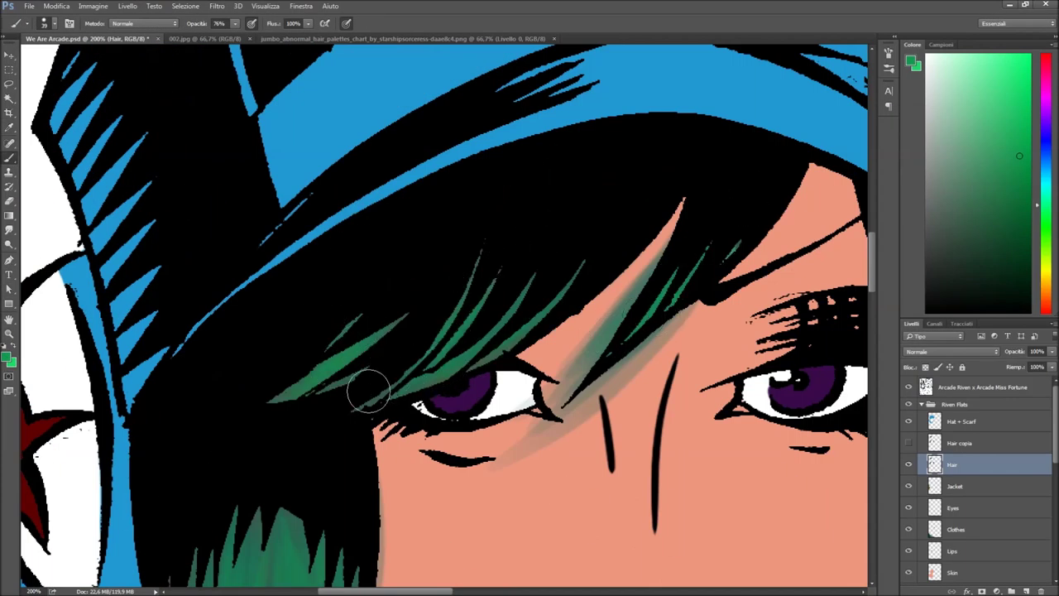
{"action": "scroll", "coordinate": [539, 236], "scroll_direction": "right", "scroll_amount": 8}
{"action": "scroll", "coordinate": [453, 325], "scroll_direction": "down", "scroll_amount": 3}
{"action": "scroll", "coordinate": [529, 339], "scroll_direction": "left", "scroll_amount": 8}
{"action": "right_click", "coordinate": [299, 333]}
{"action": "double_click", "coordinate": [324, 407]}
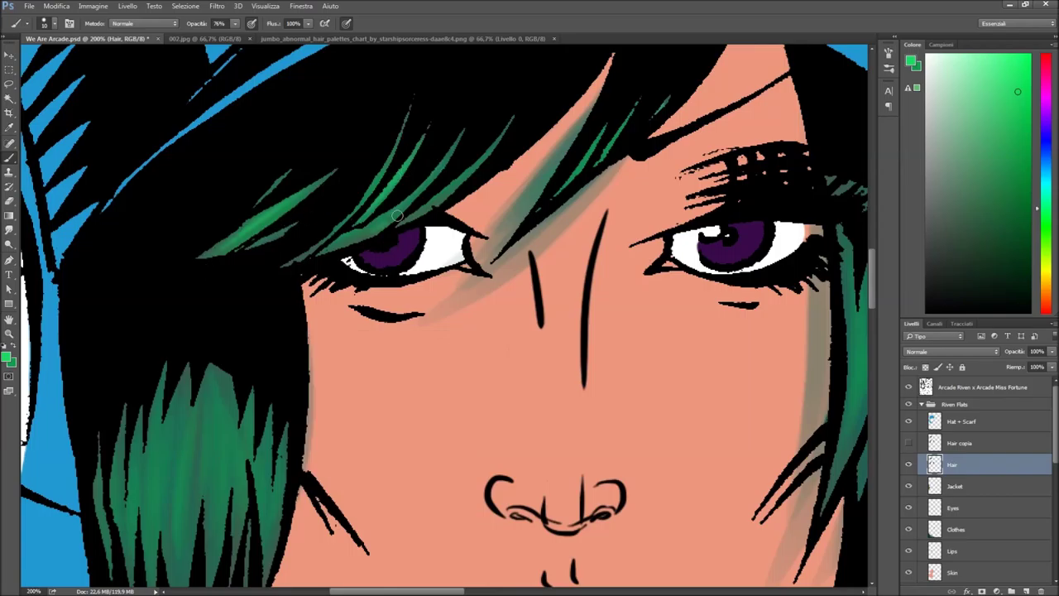
Step: Paint green highlight strands on the hair, then delete the unused Hair copia layer
{"action": "scroll", "coordinate": [576, 183], "scroll_direction": "right", "scroll_amount": 8}
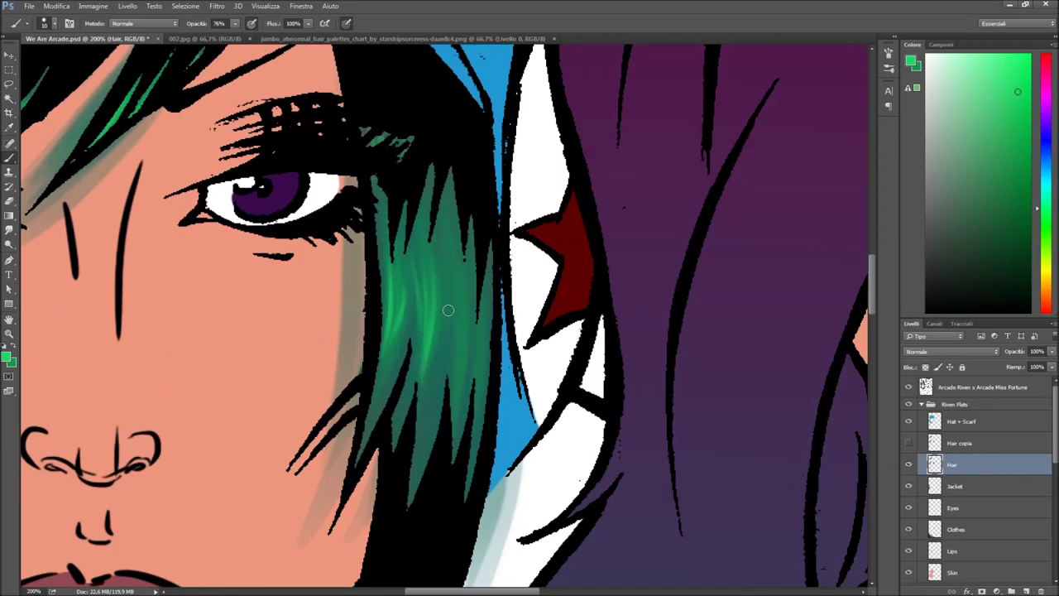
{"action": "scroll", "coordinate": [456, 248], "scroll_direction": "right", "scroll_amount": 8}
{"action": "scroll", "coordinate": [373, 341], "scroll_direction": "down", "scroll_amount": 3}
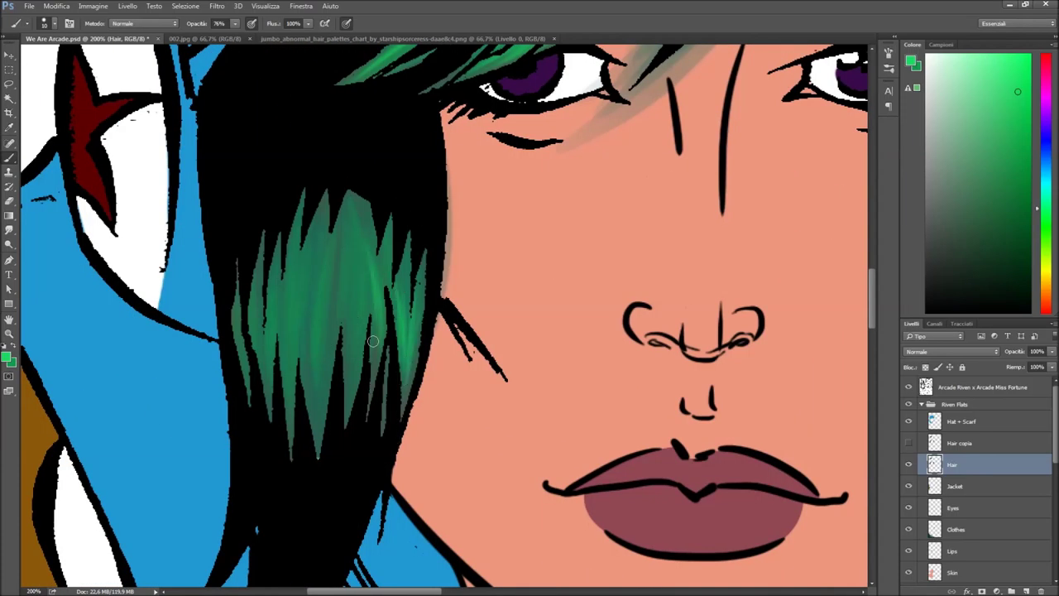
{"action": "key", "text": "ctrl+minus"}
{"action": "key", "text": "ctrl+minus"}
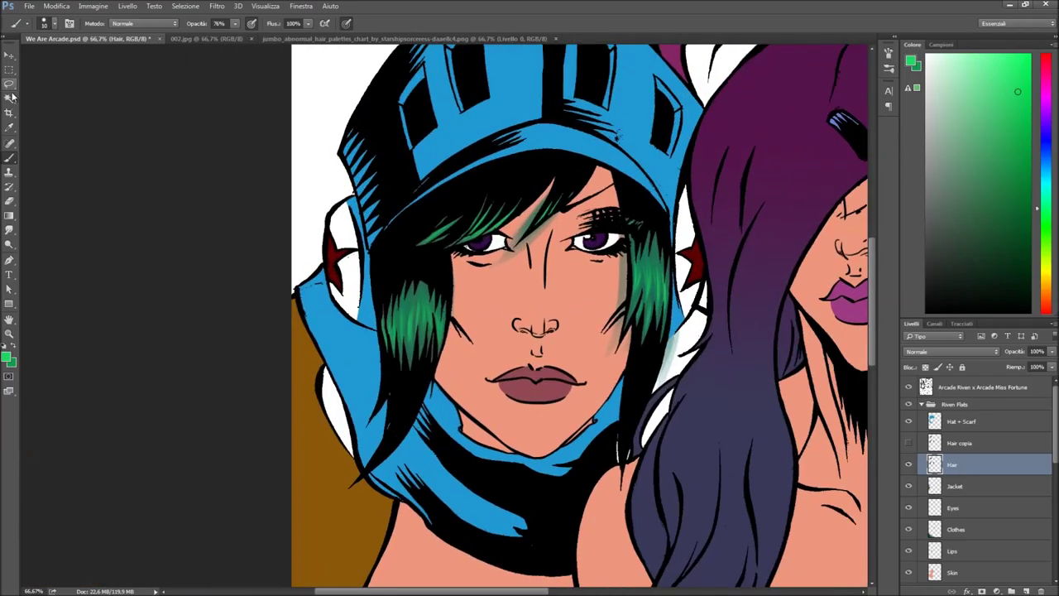
{"action": "key", "text": "w"}
{"action": "scroll", "coordinate": [445, 314], "scroll_direction": "right", "scroll_amount": 3}
Step: Select the Hat + Scarf layer and choose light blue as the brush colour
{"action": "left_click_drag", "start_coordinate": [960, 442], "coordinate": [1041, 591]}
{"action": "left_click", "coordinate": [960, 422]}
{"action": "left_click", "coordinate": [6, 358]}
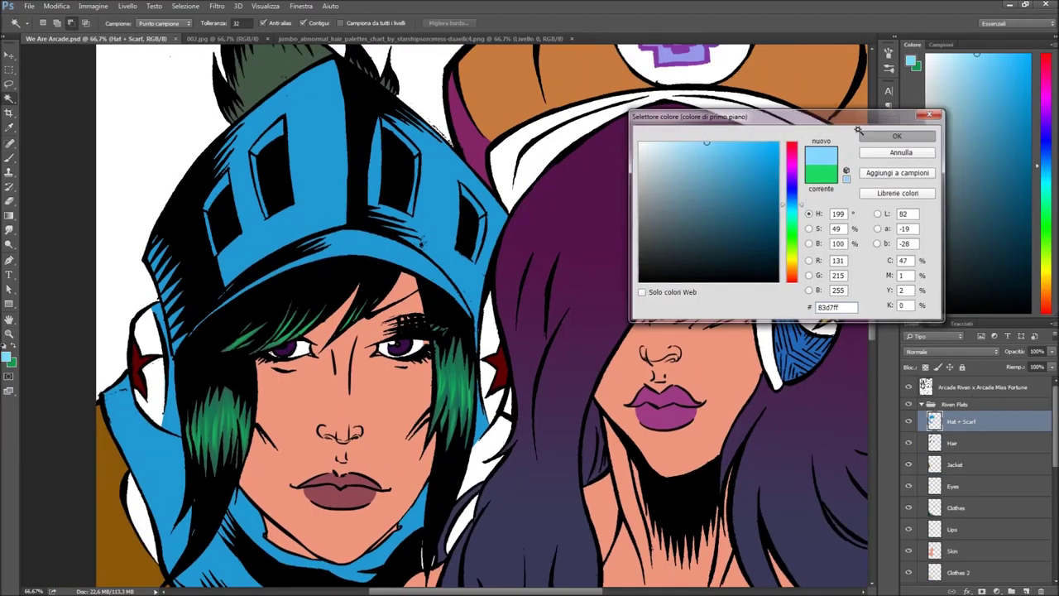
{"action": "left_click", "coordinate": [374, 176]}
{"action": "key", "text": "Return"}
{"action": "key", "text": "b"}
Step: Duplicate the Hat + Scarf layer and hide the copia backup
{"action": "right_click", "coordinate": [374, 176]}
{"action": "right_click", "coordinate": [974, 423]}
{"action": "left_click", "coordinate": [840, 133]}
{"action": "key", "text": "Return"}
{"action": "left_click", "coordinate": [908, 421]}
{"action": "left_click", "coordinate": [960, 443]}
Step: Paint light-blue highlights across the helmet
{"action": "mouse_move", "coordinate": [240, 91]}
{"action": "left_mouse_down"}
{"action": "mouse_move", "coordinate": [298, 265]}
{"action": "mouse_move", "coordinate": [323, 99]}
{"action": "mouse_move", "coordinate": [364, 248]}
{"action": "left_mouse_up"}
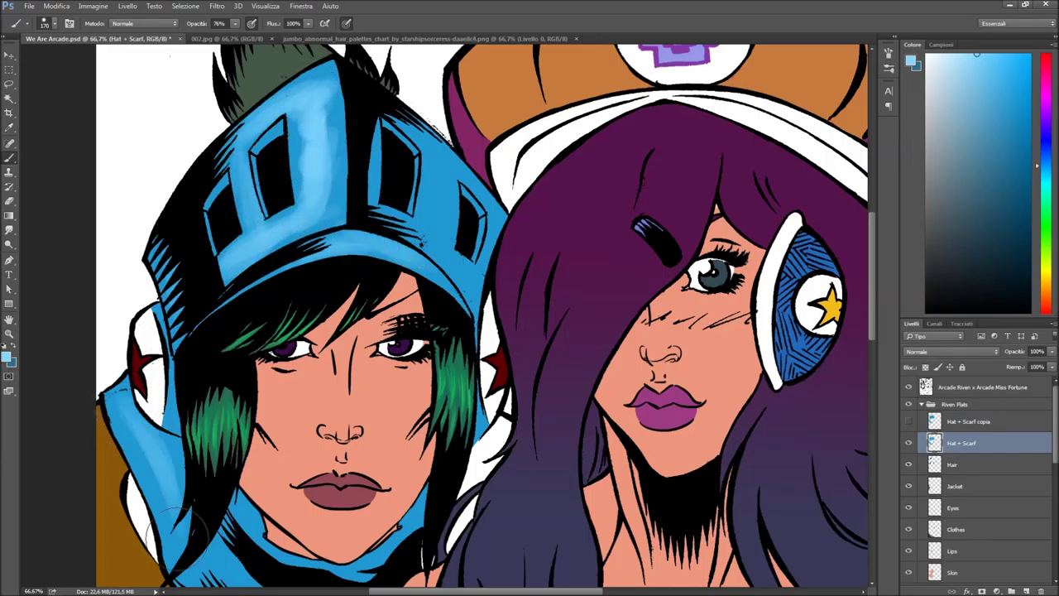
{"action": "scroll", "coordinate": [360, 248], "scroll_direction": "down", "scroll_amount": 3}
{"action": "scroll", "coordinate": [360, 249], "scroll_direction": "up", "scroll_amount": 5}
{"action": "scroll", "coordinate": [360, 248], "scroll_direction": "right", "scroll_amount": 2}
{"action": "left_click_drag", "start_coordinate": [431, 306], "coordinate": [365, 279]}
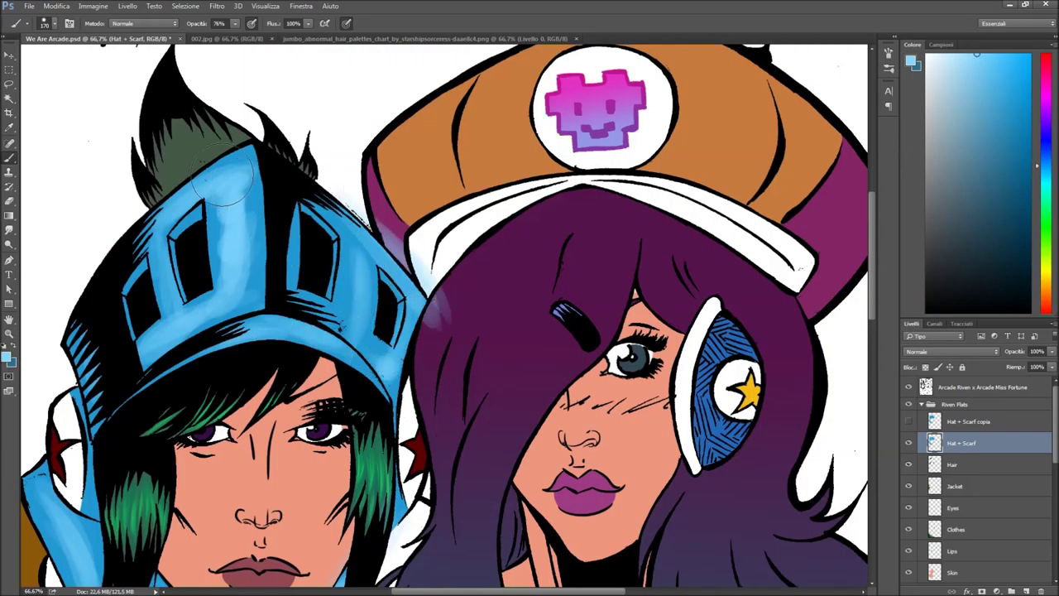
Step: Shrink the brush to 54 and add near-white highlights along the helmet's right side
{"action": "key", "text": "bracketleft"}
{"action": "key", "text": "bracketleft"}
{"action": "key", "text": "bracketleft"}
{"action": "key", "text": "bracketleft"}
{"action": "key", "text": "bracketleft"}
{"action": "key", "text": "bracketleft"}
{"action": "key", "text": "bracketleft"}
{"action": "key", "text": "bracketleft"}
{"action": "left_click", "coordinate": [288, 113], "text": "alt"}
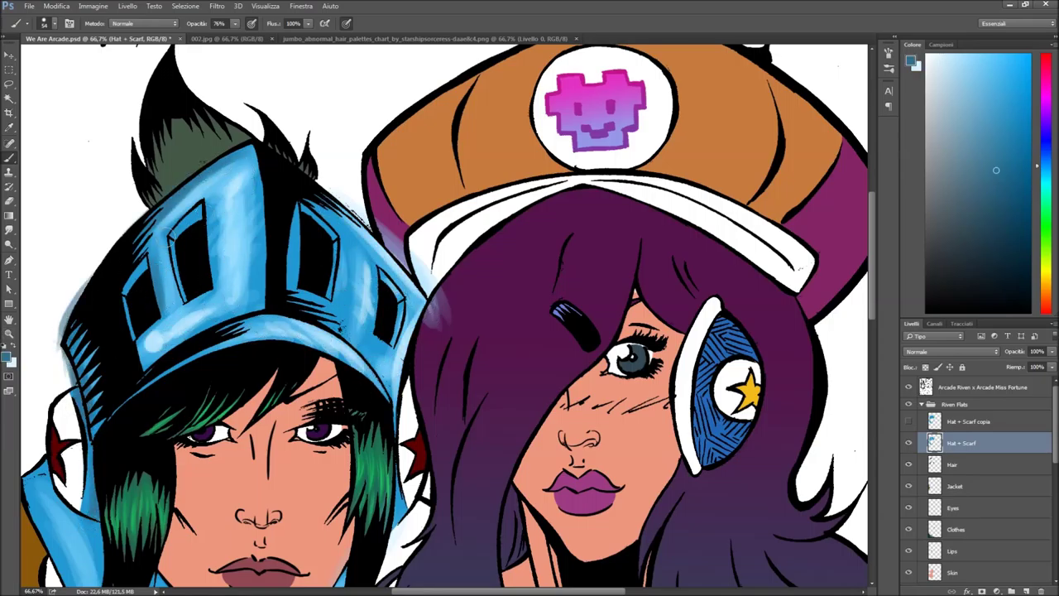
{"action": "mouse_move", "coordinate": [254, 192]}
{"action": "left_mouse_down"}
{"action": "mouse_move", "coordinate": [389, 273]}
{"action": "mouse_move", "coordinate": [322, 300]}
{"action": "left_mouse_up"}
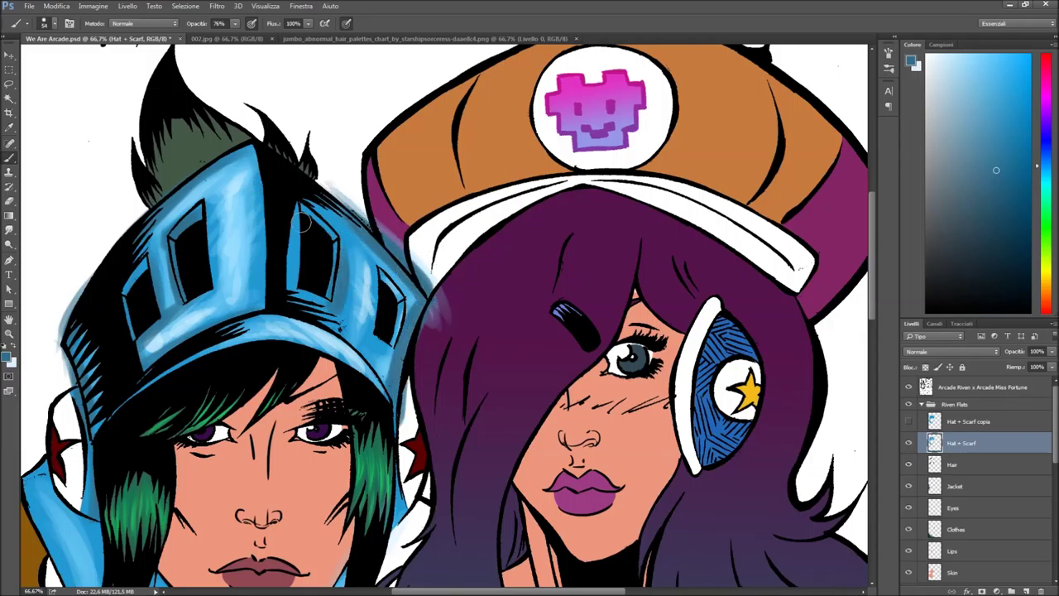
{"action": "left_click_drag", "start_coordinate": [93, 455], "coordinate": [304, 185]}
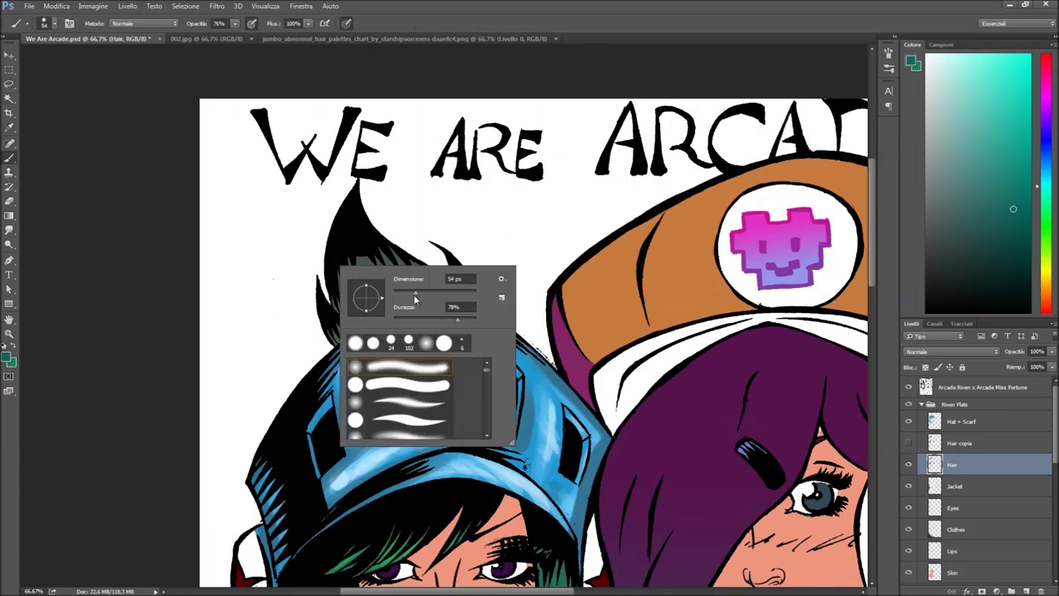
Step: Stroke green over the hair tips, resize the brush to 92, and sample a brighter green
{"action": "key", "text": "Return"}
{"action": "mouse_move", "coordinate": [416, 299]}
{"action": "left_mouse_down"}
{"action": "mouse_move", "coordinate": [476, 273]}
{"action": "mouse_move", "coordinate": [415, 297]}
{"action": "left_mouse_up"}
{"action": "right_click", "coordinate": [373, 257]}
{"action": "key", "text": "Return"}
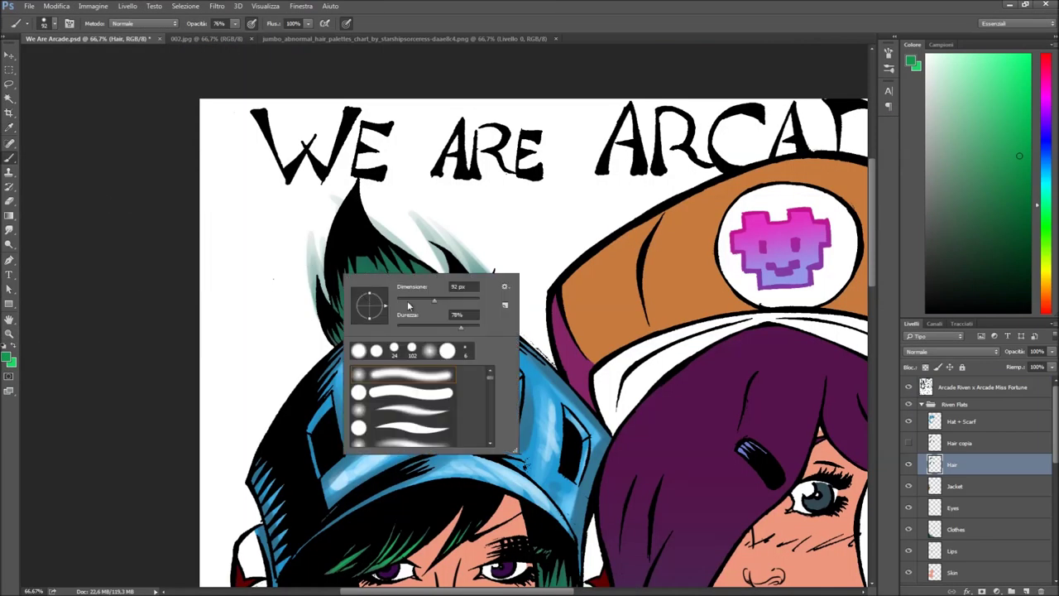
{"action": "key", "text": "Return"}
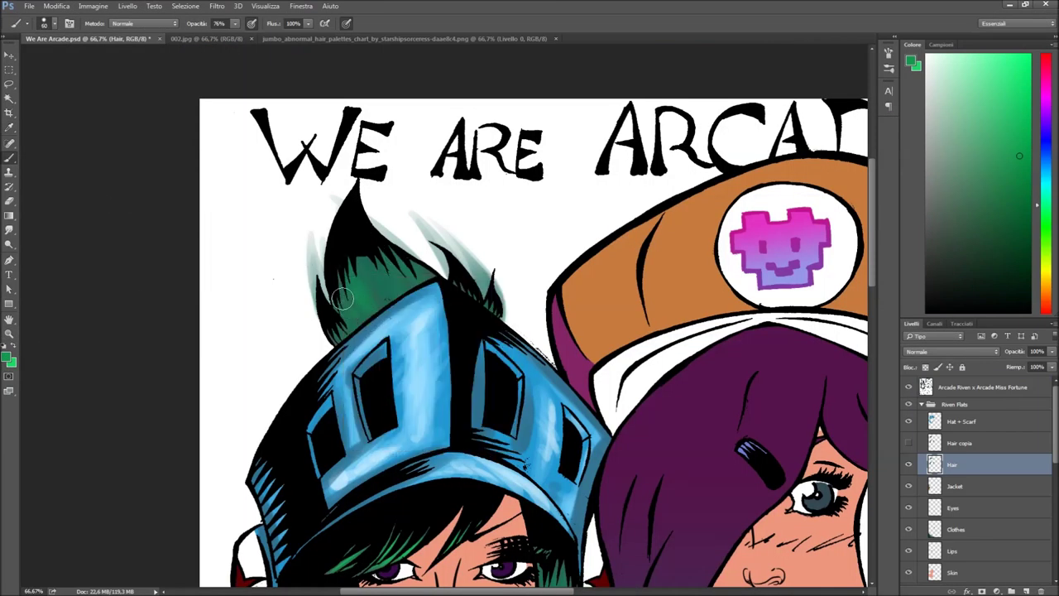
Step: Paint lighter green strokes over the hair spikes above the helmet
{"action": "key", "text": "ctrl+plus"}
{"action": "key", "text": "ctrl+plus"}
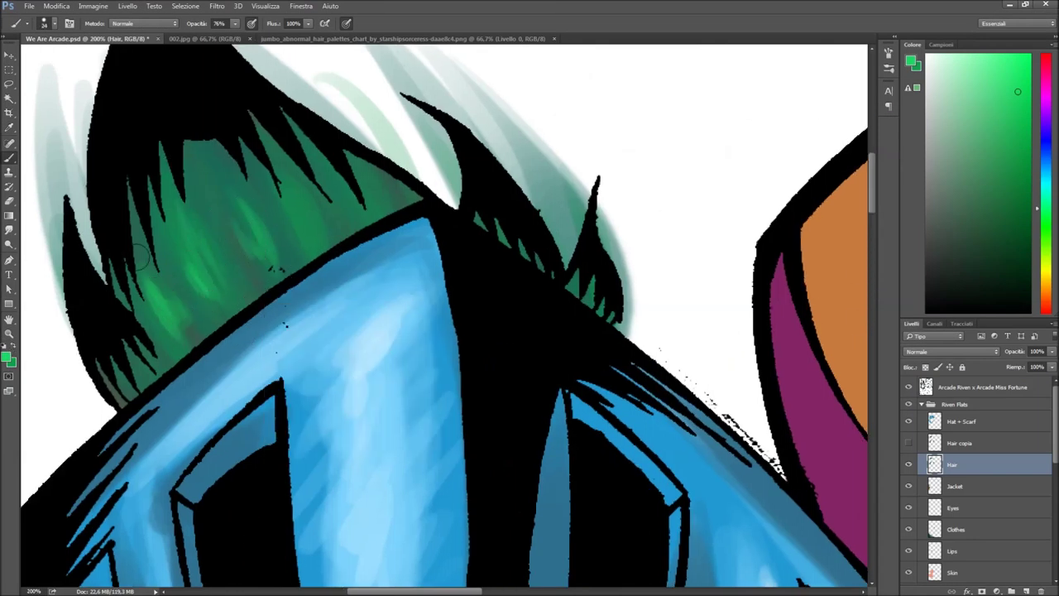
{"action": "left_click_drag", "start_coordinate": [248, 249], "coordinate": [153, 192]}
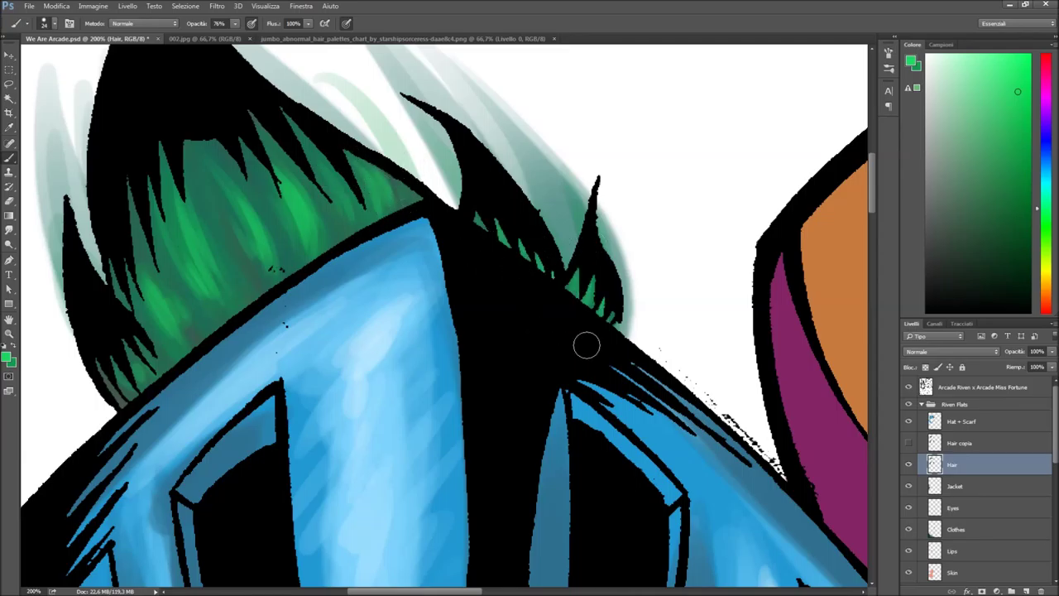
{"action": "key", "text": "ctrl+minus"}
{"action": "key", "text": "ctrl+minus"}
{"action": "key", "text": "ctrl+plus"}
{"action": "key", "text": "ctrl+plus"}
{"action": "key", "text": "ctrl+plus"}
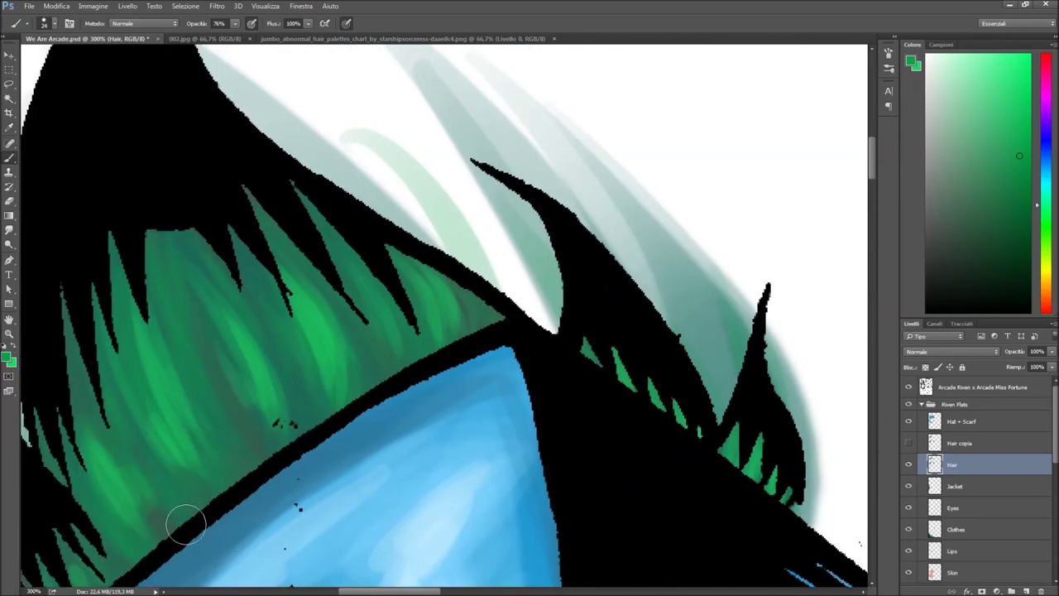
{"action": "key", "text": "ctrl+minus"}
{"action": "key", "text": "ctrl+minus"}
Step: Save the artwork and select the Skin layer
{"action": "left_click", "coordinate": [960, 432]}
{"action": "key", "text": "ctrl+minus"}
{"action": "key", "text": "ctrl+minus"}
{"action": "key", "text": "ctrl+minus"}
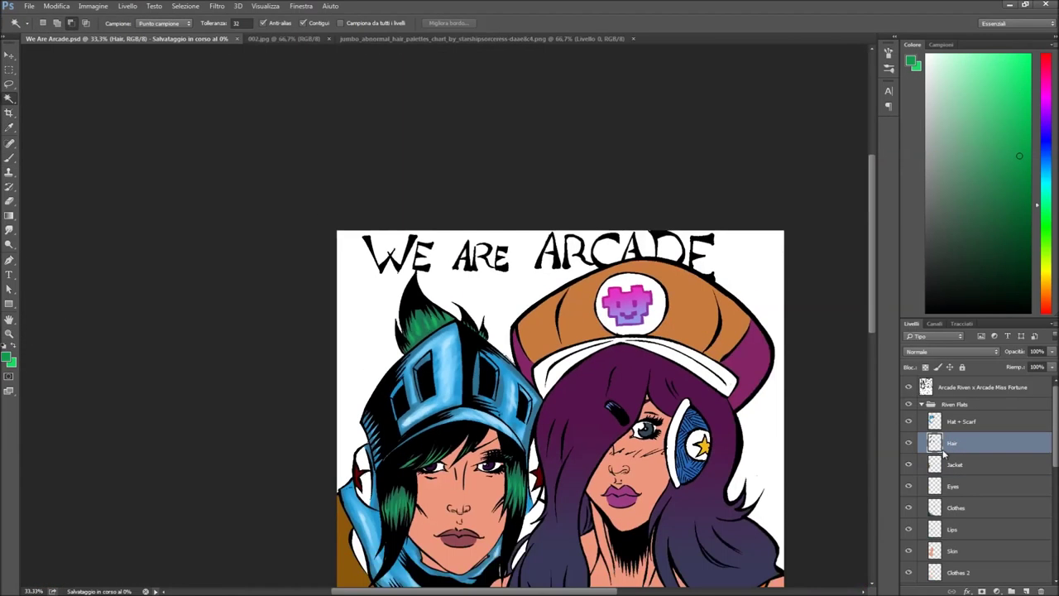
{"action": "key", "text": "ctrl+plus"}
{"action": "key", "text": "ctrl+plus"}
{"action": "key", "text": "ctrl+plus"}
{"action": "left_click", "coordinate": [240, 467], "text": "alt"}
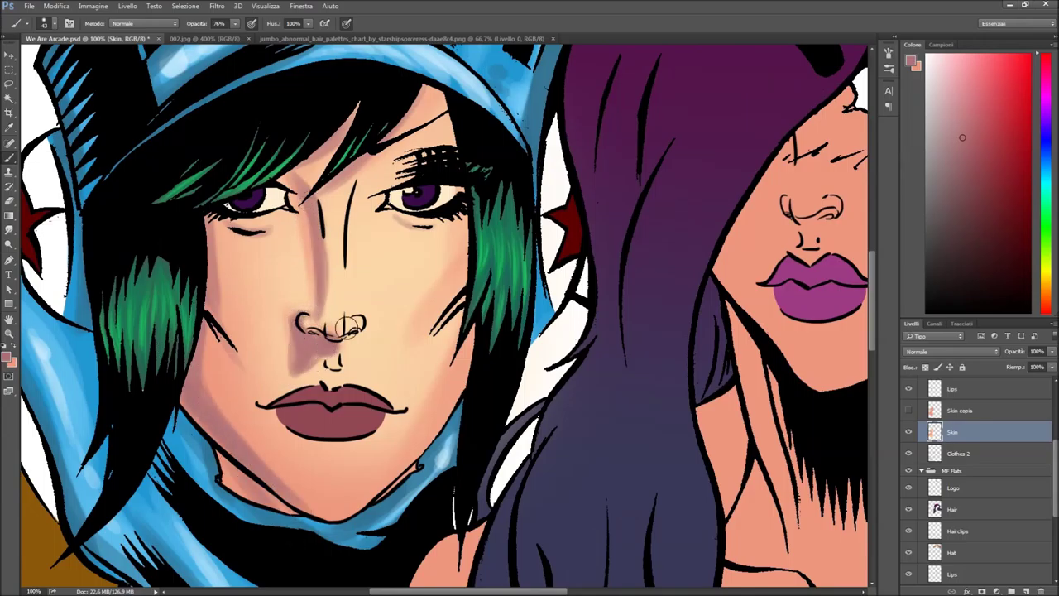
Step: Shade along the first character's right cheek with a muted pink
{"action": "key", "text": "ctrl+plus"}
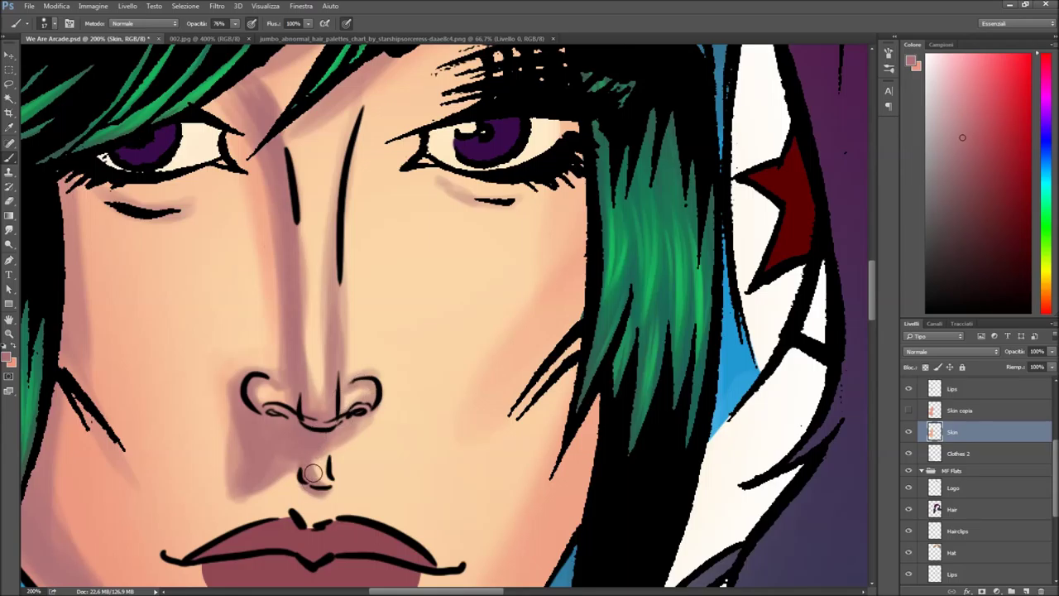
{"action": "key", "text": "ctrl+minus"}
{"action": "key", "text": "ctrl+minus"}
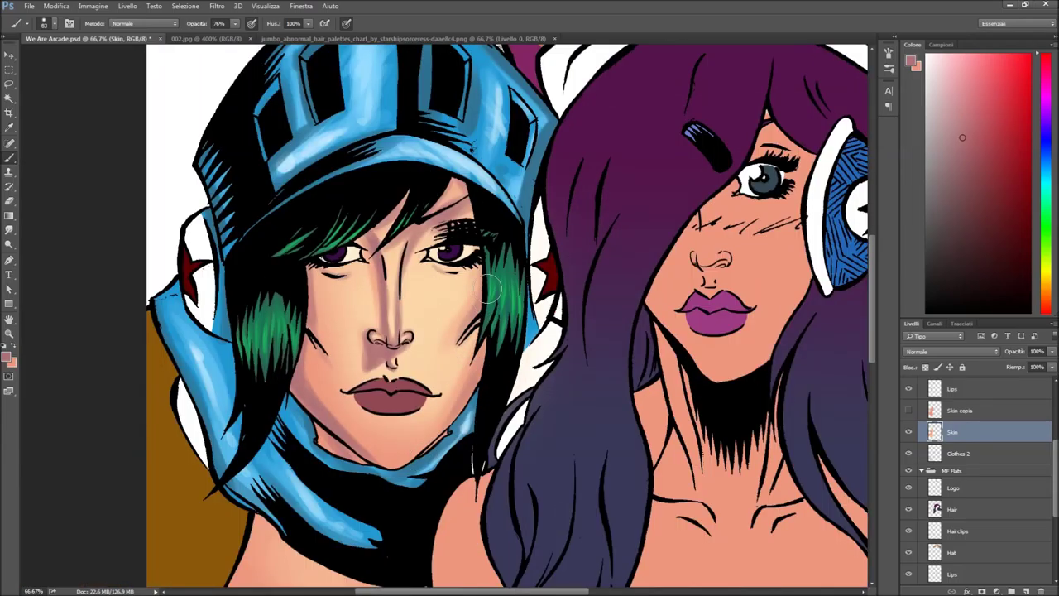
{"action": "right_click", "coordinate": [411, 420]}
{"action": "key", "text": "Escape"}
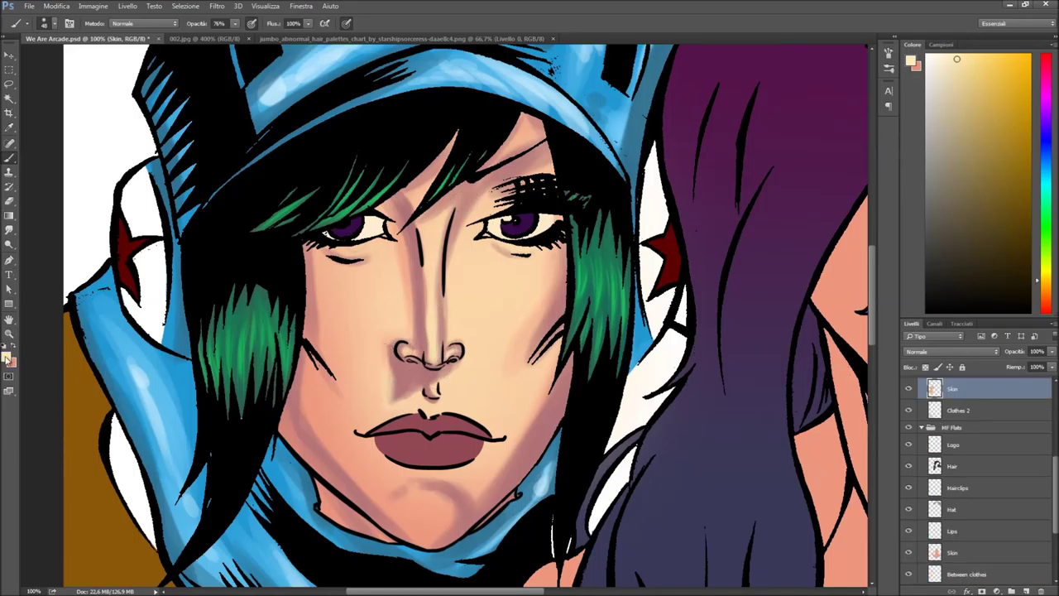
{"action": "left_click", "coordinate": [6, 358]}
{"action": "left_click_drag", "start_coordinate": [532, 314], "coordinate": [571, 348]}
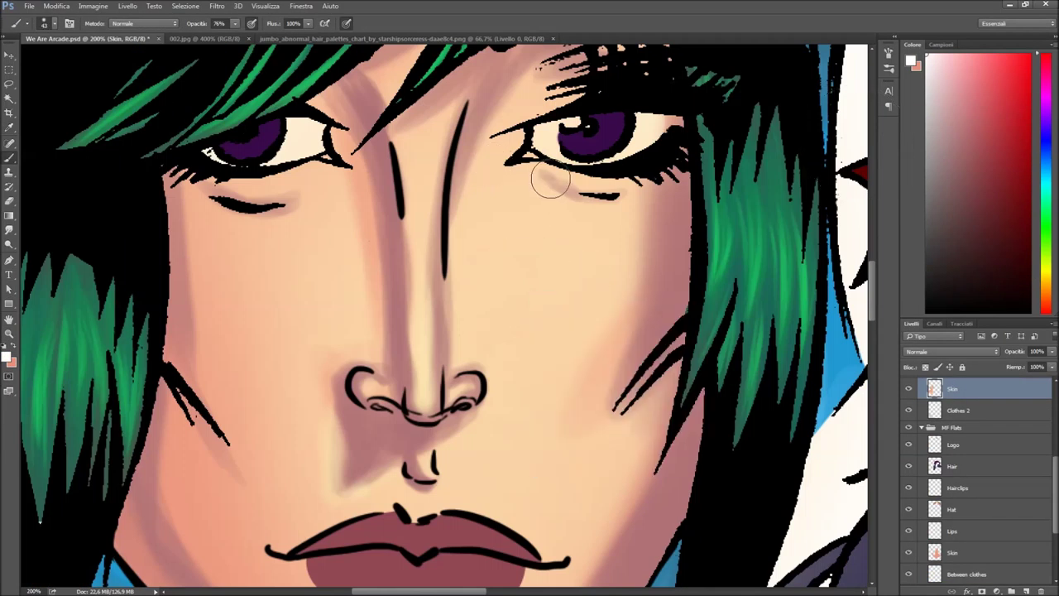
Step: Reduce the brush size to 43, then 25, for detailed face shading
{"action": "right_click", "coordinate": [493, 166]}
{"action": "key", "text": "Return"}
{"action": "key", "text": "h"}
{"action": "left_click_drag", "start_coordinate": [512, 205], "coordinate": [509, 202]}
{"action": "right_click", "coordinate": [461, 294]}
{"action": "key", "text": "Return"}
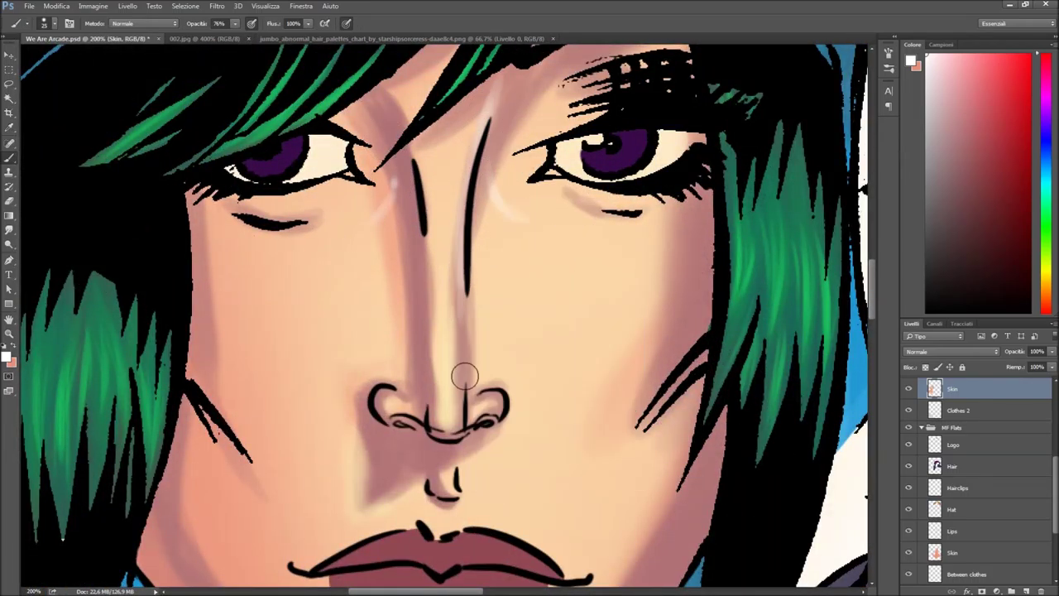
{"action": "key", "text": "ctrl+minus"}
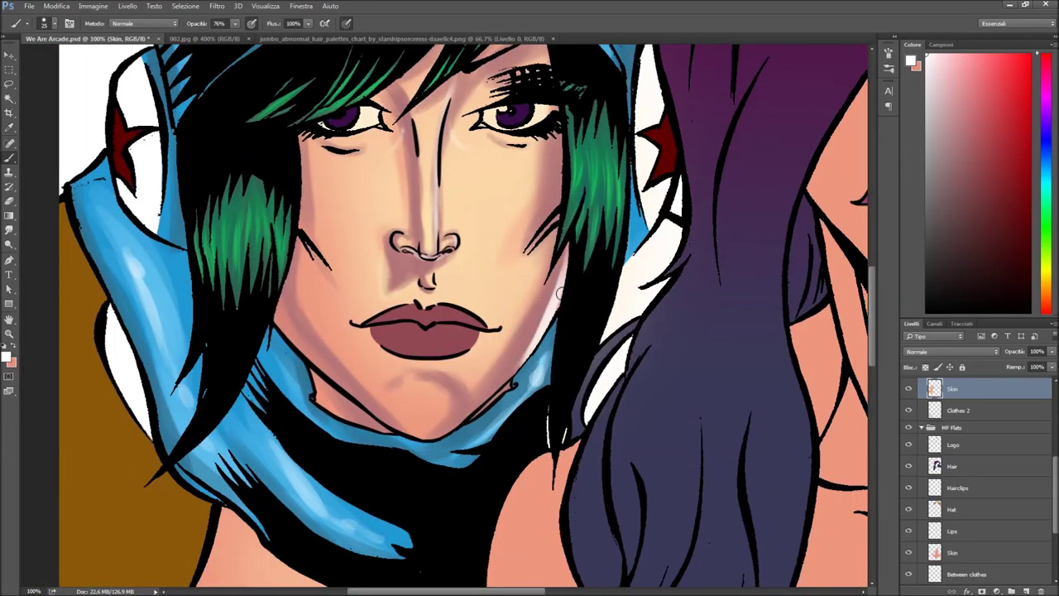
Step: Pick a lighter skin tone for the nose and chin highlights
{"action": "key", "text": "ctrl+plus"}
{"action": "key", "text": "ctrl+plus"}
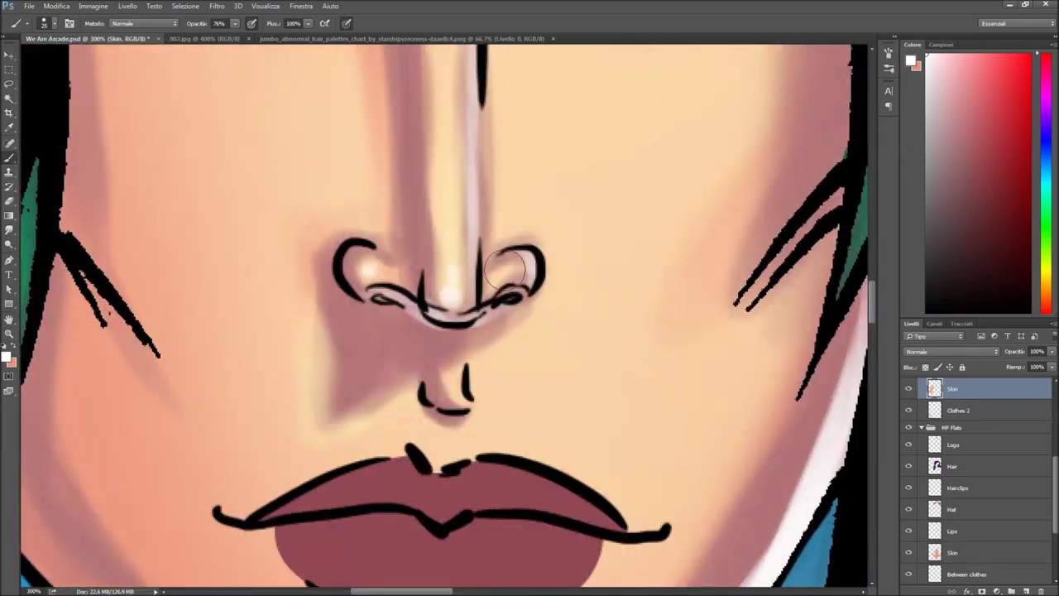
{"action": "key", "text": "ctrl+minus"}
{"action": "key", "text": "ctrl+minus"}
{"action": "key", "text": "ctrl+minus"}
{"action": "key", "text": "ctrl+plus"}
{"action": "left_click", "coordinate": [6, 356]}
{"action": "left_click", "coordinate": [910, 130]}
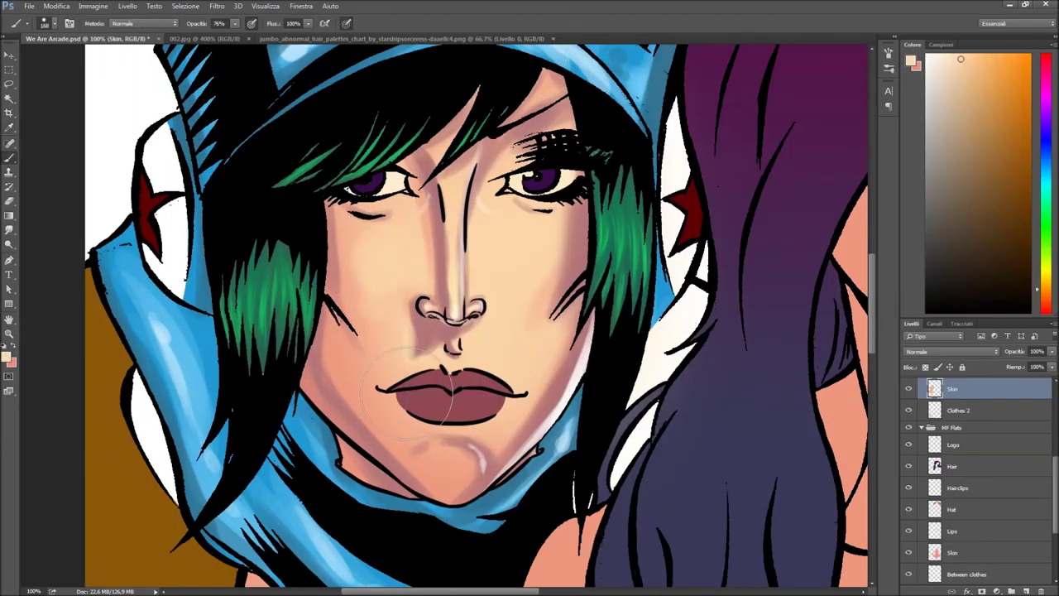
{"action": "key", "text": "ctrl+minus"}
{"action": "key", "text": "ctrl+minus"}
{"action": "key", "text": "ctrl+plus"}
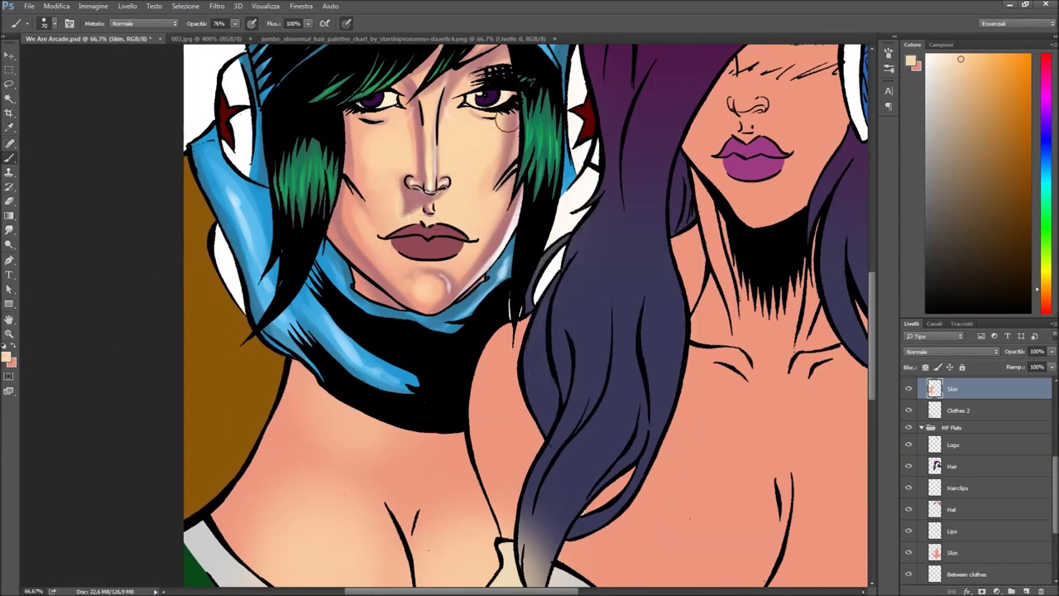
Step: Paint darker pink shading across the first character's chest
{"action": "left_click_drag", "start_coordinate": [357, 319], "coordinate": [319, 203]}
{"action": "left_click", "coordinate": [6, 356]}
{"action": "left_click", "coordinate": [910, 135]}
{"action": "left_click_drag", "start_coordinate": [347, 356], "coordinate": [350, 428]}
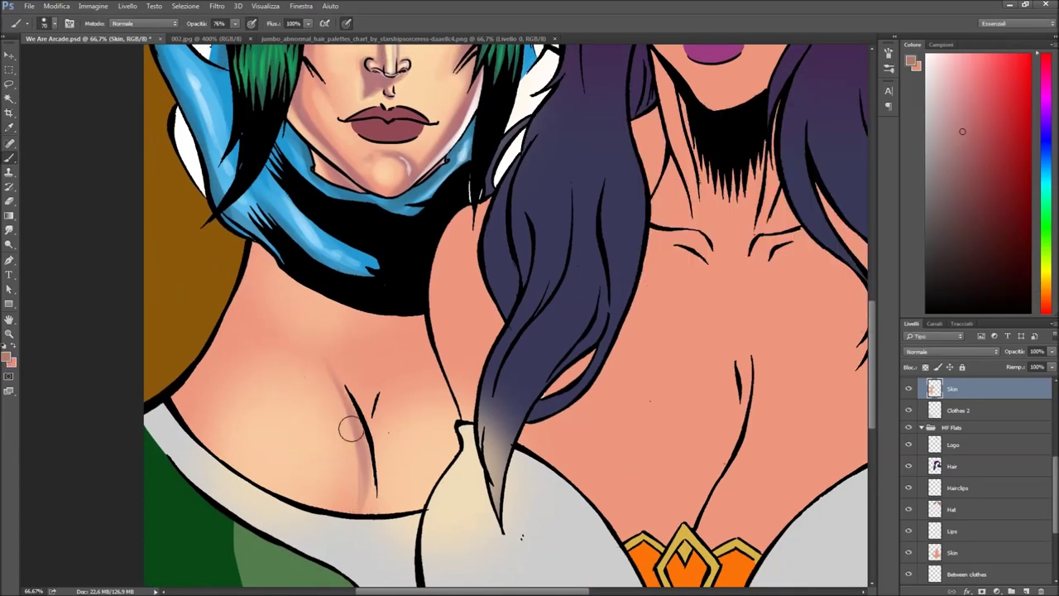
{"action": "left_click_drag", "start_coordinate": [369, 372], "coordinate": [380, 513]}
{"action": "mouse_move", "coordinate": [414, 314]}
{"action": "left_mouse_down"}
{"action": "mouse_move", "coordinate": [420, 348]}
{"action": "mouse_move", "coordinate": [260, 307]}
{"action": "mouse_move", "coordinate": [451, 368]}
{"action": "mouse_move", "coordinate": [464, 488]}
{"action": "left_mouse_up"}
{"action": "left_click", "coordinate": [5, 355]}
{"action": "left_click", "coordinate": [898, 135]}
{"action": "left_click_drag", "start_coordinate": [306, 290], "coordinate": [397, 327]}
Step: Deepen the chest and neck shading with dark red #673b3d using resized brushes
{"action": "left_click", "coordinate": [6, 356]}
{"action": "key", "text": "Return"}
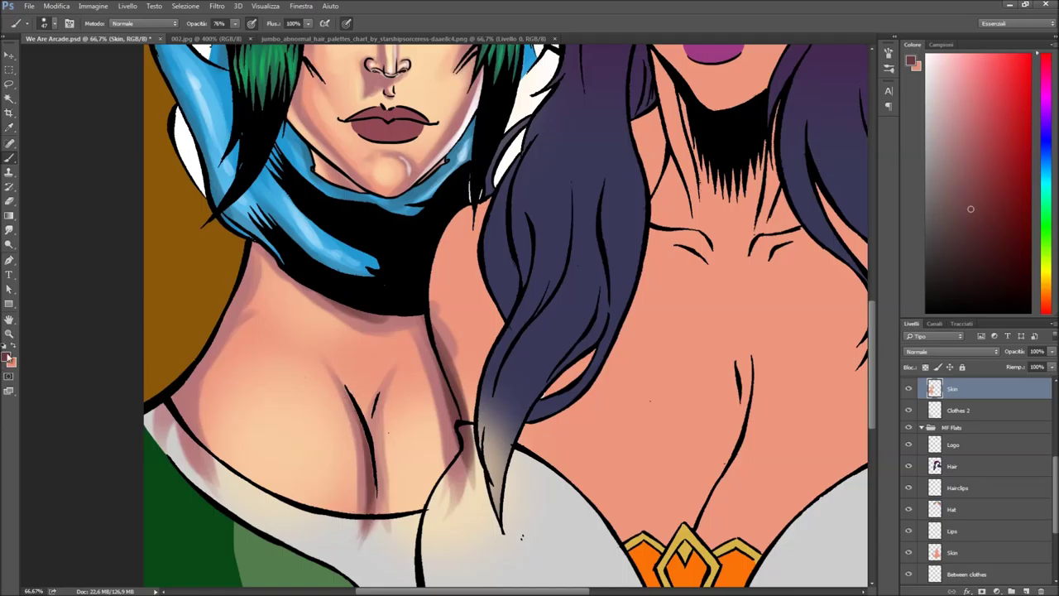
{"action": "right_click", "coordinate": [793, 221], "text": "alt+shift"}
{"action": "right_click", "coordinate": [315, 350]}
{"action": "right_click", "coordinate": [322, 417]}
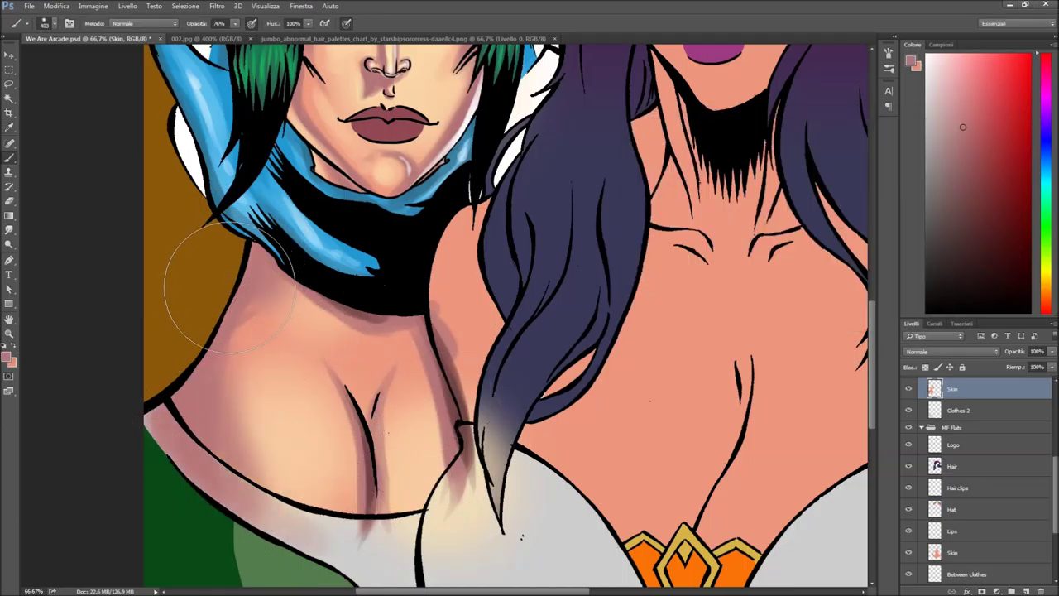
{"action": "scroll", "coordinate": [290, 315], "scroll_direction": "down", "scroll_amount": 3}
{"action": "right_click", "coordinate": [378, 317]}
{"action": "left_click_drag", "start_coordinate": [389, 331], "coordinate": [451, 373]}
{"action": "left_click", "coordinate": [913, 62]}
{"action": "left_click", "coordinate": [899, 135]}
{"action": "right_click", "coordinate": [390, 378]}
{"action": "left_click_drag", "start_coordinate": [348, 298], "coordinate": [358, 373]}
Step: Dab glossy white highlights on the chest with an enlarged brush
{"action": "left_click", "coordinate": [913, 62]}
{"action": "left_click", "coordinate": [638, 144]}
{"action": "left_click", "coordinate": [901, 135]}
{"action": "scroll", "coordinate": [362, 490], "scroll_direction": "down", "scroll_amount": 1}
{"action": "right_click", "coordinate": [306, 371]}
{"action": "left_click", "coordinate": [305, 369]}
{"action": "left_click", "coordinate": [403, 374]}
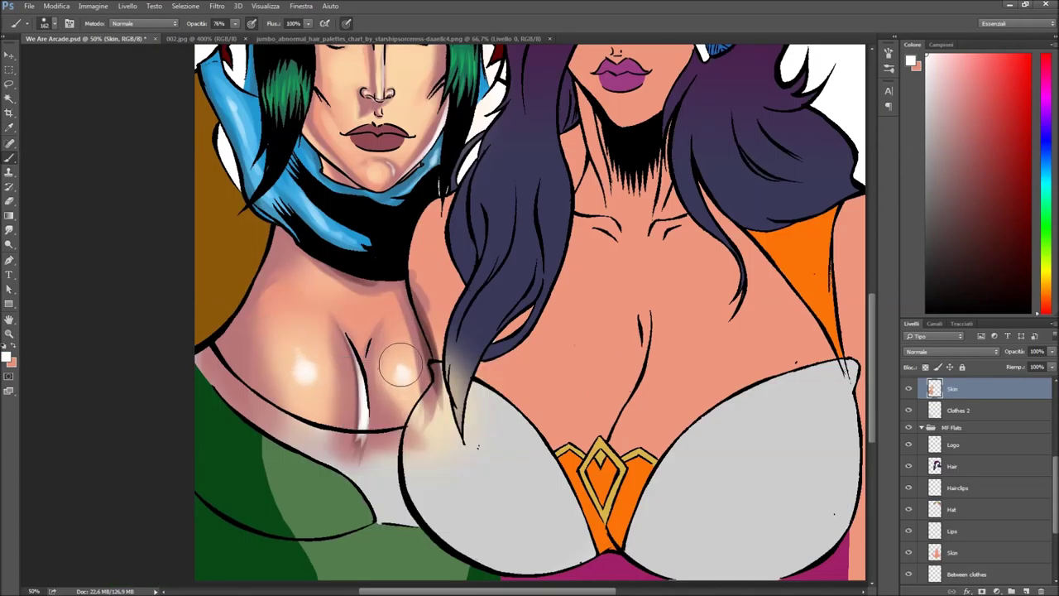
Step: Shrink the brush for finer work on the chest
{"action": "scroll", "coordinate": [400, 369], "scroll_direction": "up", "scroll_amount": 3}
{"action": "scroll", "coordinate": [402, 352], "scroll_direction": "up", "scroll_amount": 1}
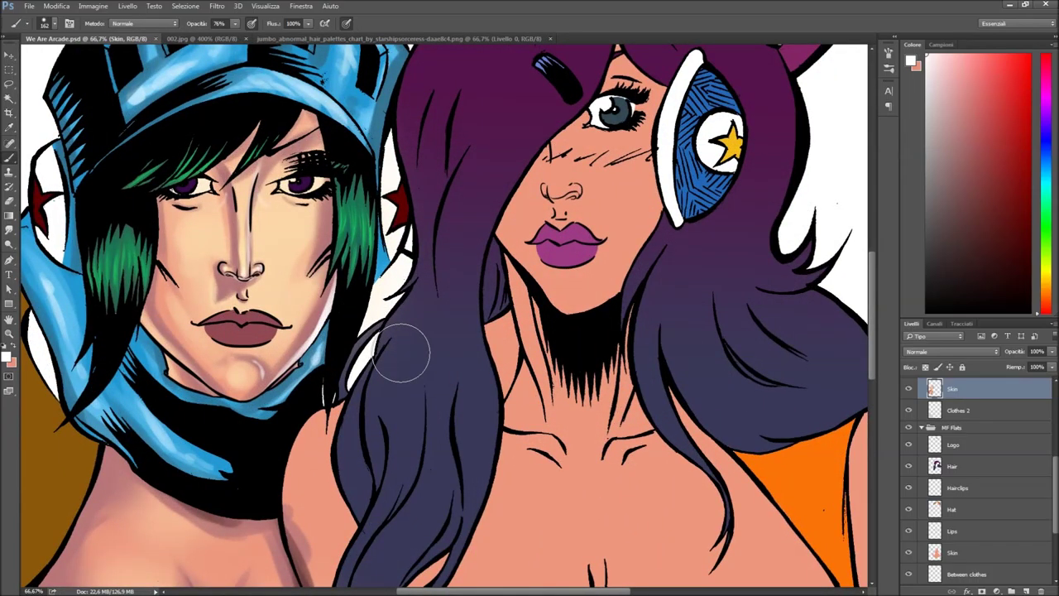
{"action": "scroll", "coordinate": [403, 354], "scroll_direction": "down", "scroll_amount": 1}
{"action": "scroll", "coordinate": [402, 354], "scroll_direction": "up", "scroll_amount": 3}
{"action": "right_click", "coordinate": [423, 187]}
{"action": "key", "text": "Return"}
{"action": "scroll", "coordinate": [409, 223], "scroll_direction": "up", "scroll_amount": 3}
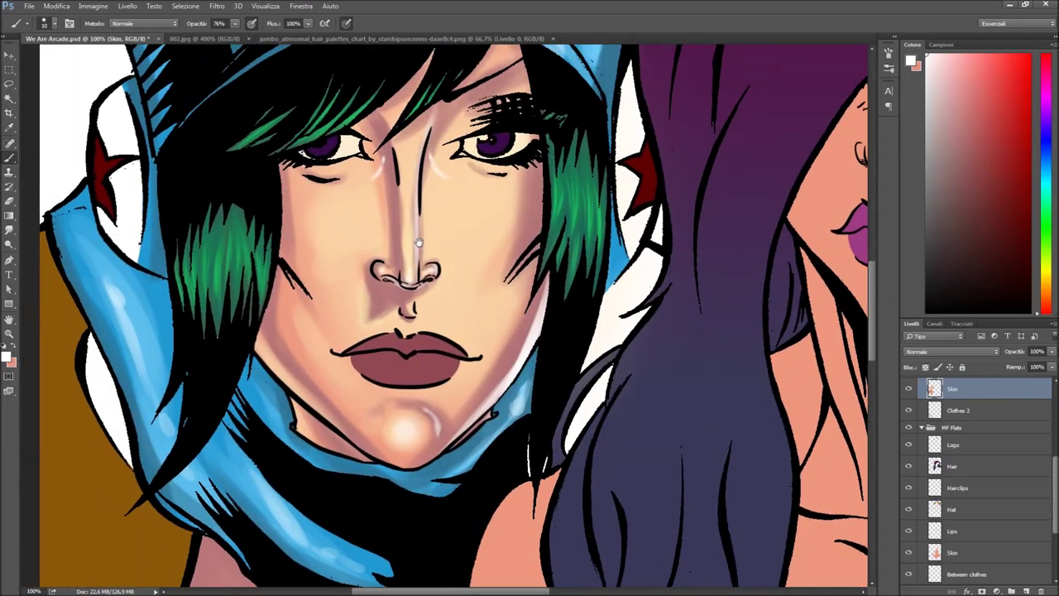
{"action": "scroll", "coordinate": [406, 291], "scroll_direction": "down", "scroll_amount": 2}
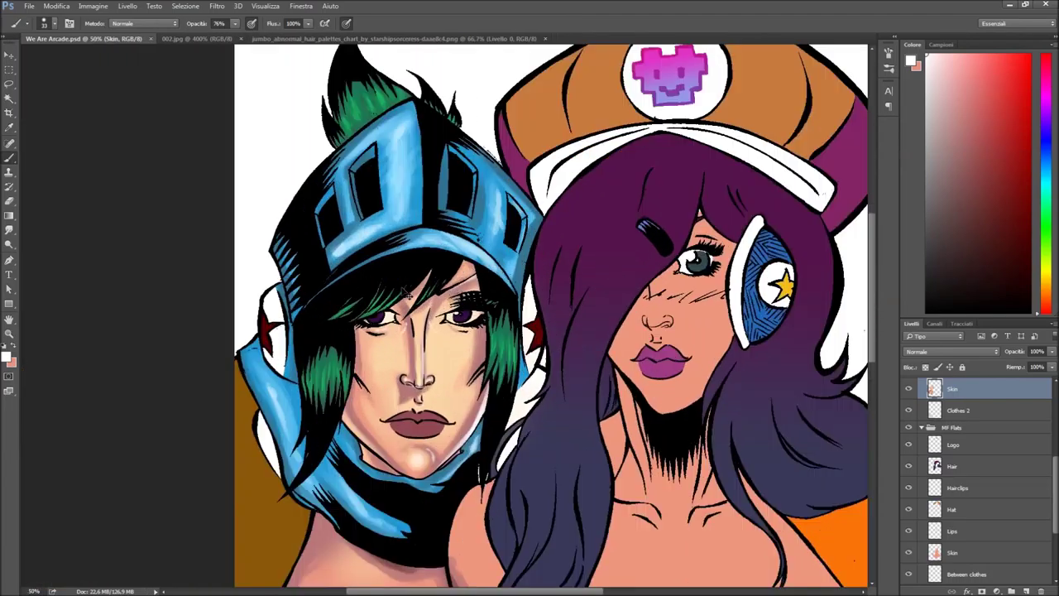
{"action": "scroll", "coordinate": [406, 291], "scroll_direction": "up", "scroll_amount": 1}
Step: Choose the peach skin colour, then pick a dark green
{"action": "left_click", "coordinate": [7, 357]}
{"action": "left_click", "coordinate": [899, 139]}
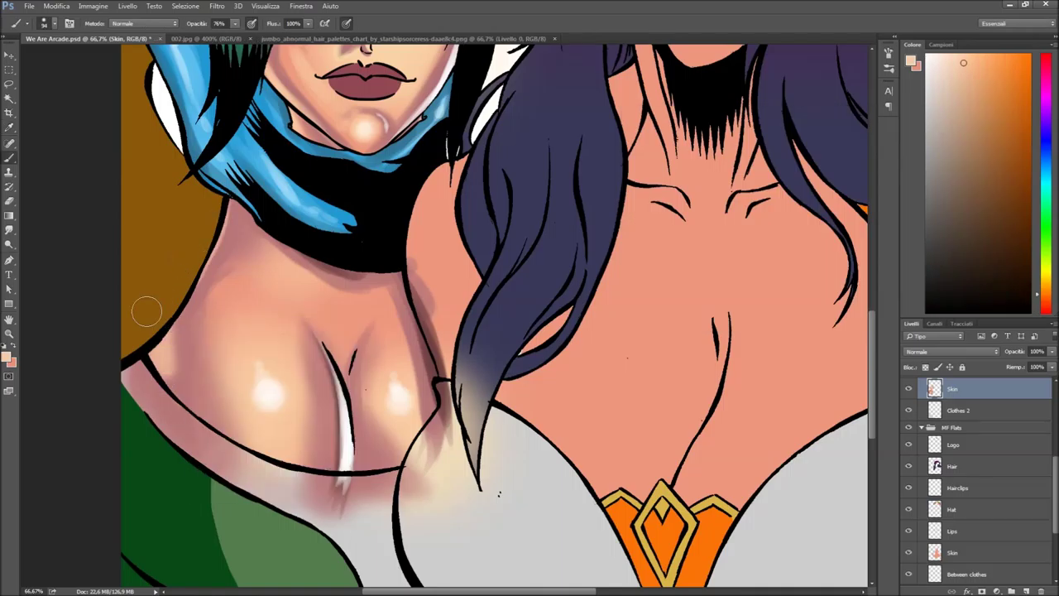
{"action": "left_click", "coordinate": [7, 357]}
{"action": "key", "text": "Return"}
{"action": "scroll", "coordinate": [265, 440], "scroll_direction": "down", "scroll_amount": 1}
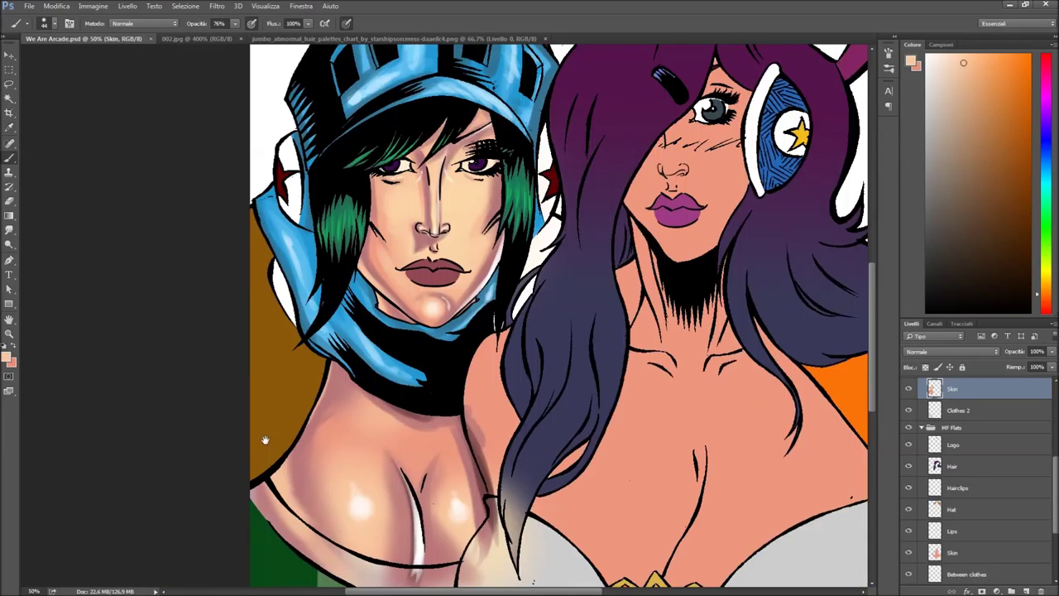
{"action": "scroll", "coordinate": [265, 439], "scroll_direction": "down", "scroll_amount": 3}
{"action": "left_click", "coordinate": [349, 250], "text": "alt"}
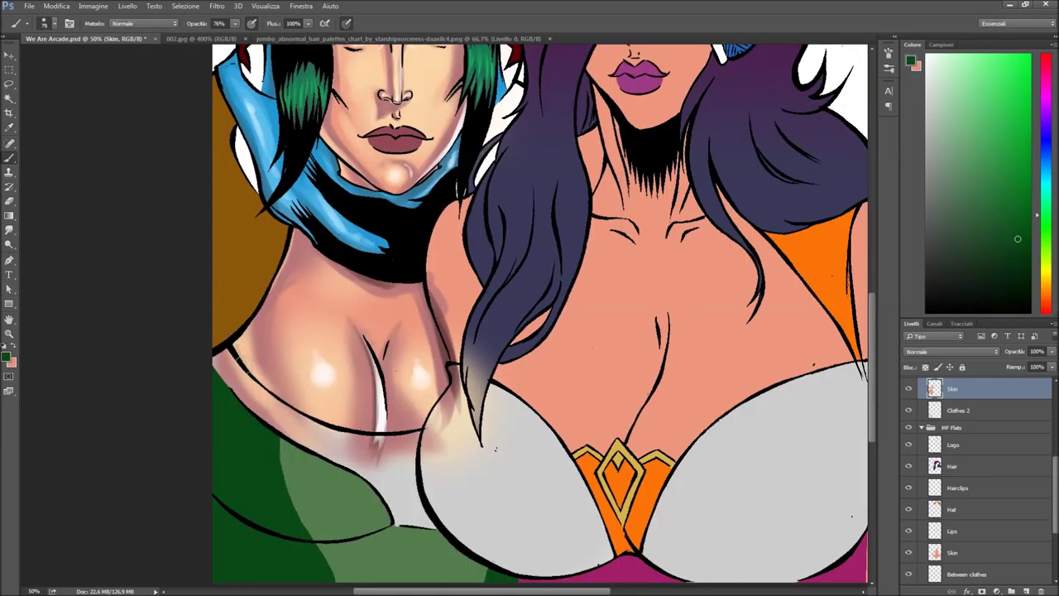
{"action": "scroll", "coordinate": [246, 286], "scroll_direction": "down", "scroll_amount": 1}
{"action": "scroll", "coordinate": [247, 285], "scroll_direction": "up", "scroll_amount": 4}
Step: Duplicate the Skin layer as a hidden backup copy
{"action": "key", "text": "w"}
{"action": "key", "text": "ctrl+j"}
{"action": "left_click", "coordinate": [935, 434], "text": "ctrl"}
{"action": "key", "text": "ctrl+d"}
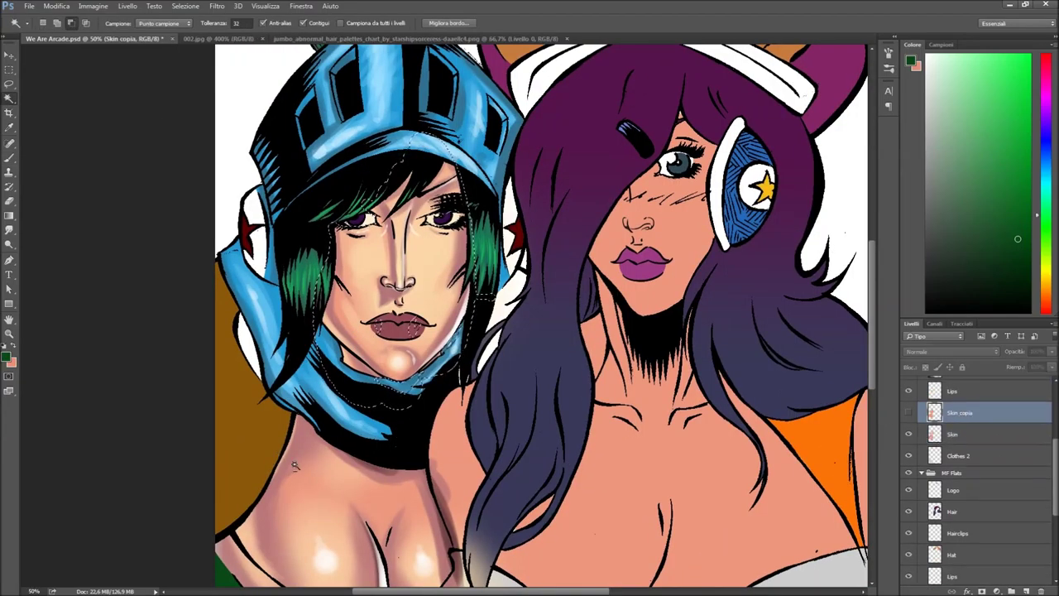
{"action": "left_click", "coordinate": [943, 433]}
{"action": "scroll", "coordinate": [952, 434], "scroll_direction": "up", "scroll_amount": 1}
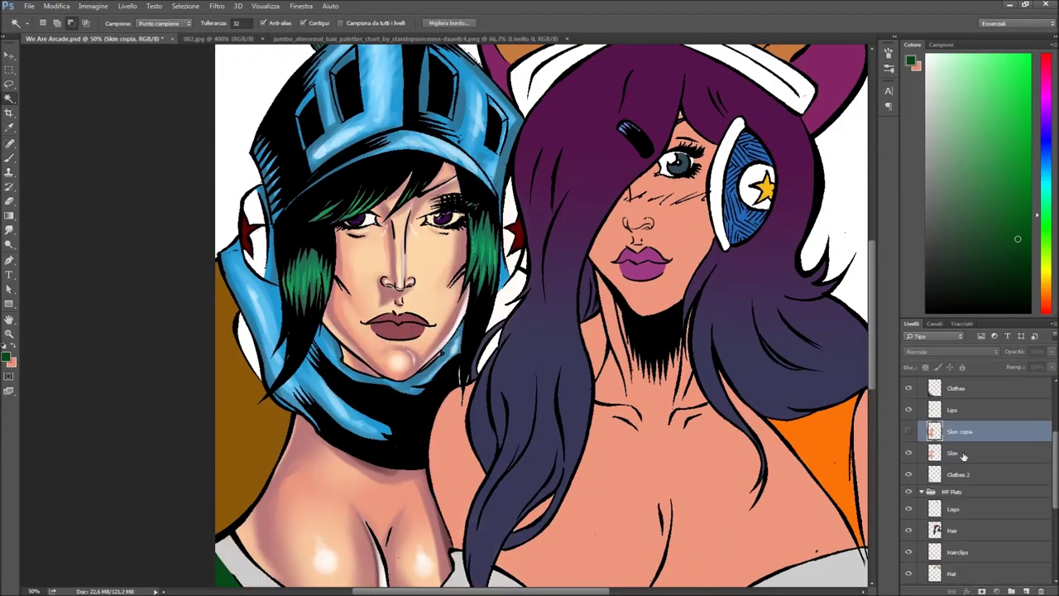
{"action": "scroll", "coordinate": [385, 62], "scroll_direction": "up", "scroll_amount": 2}
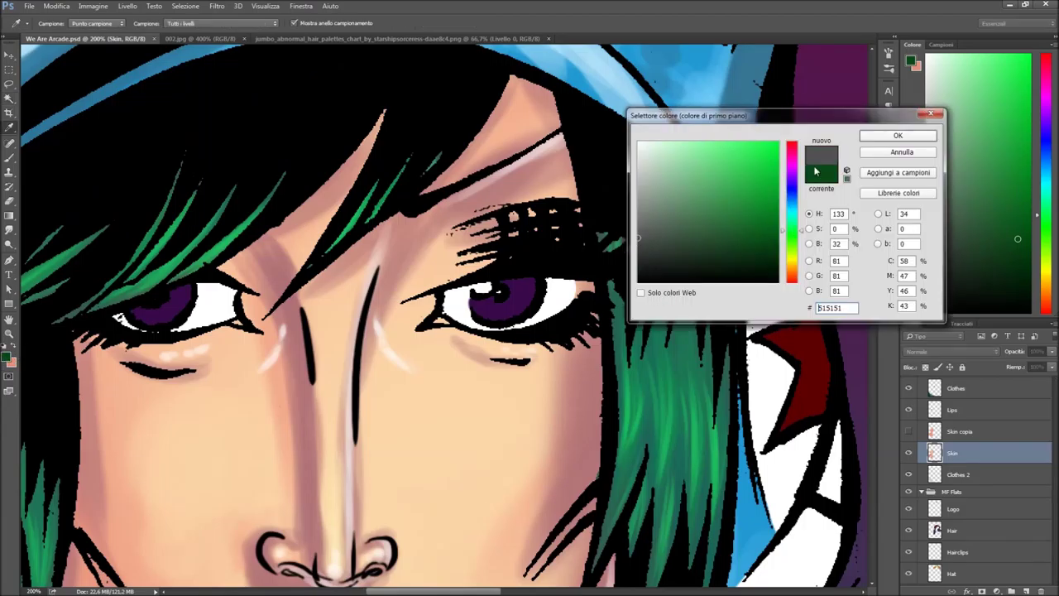
{"action": "key", "text": "Return"}
Step: On a new layer, paint grey shading over the left character's eye whites
{"action": "key", "text": "ctrl+shift+alt+n"}
{"action": "key", "text": "b"}
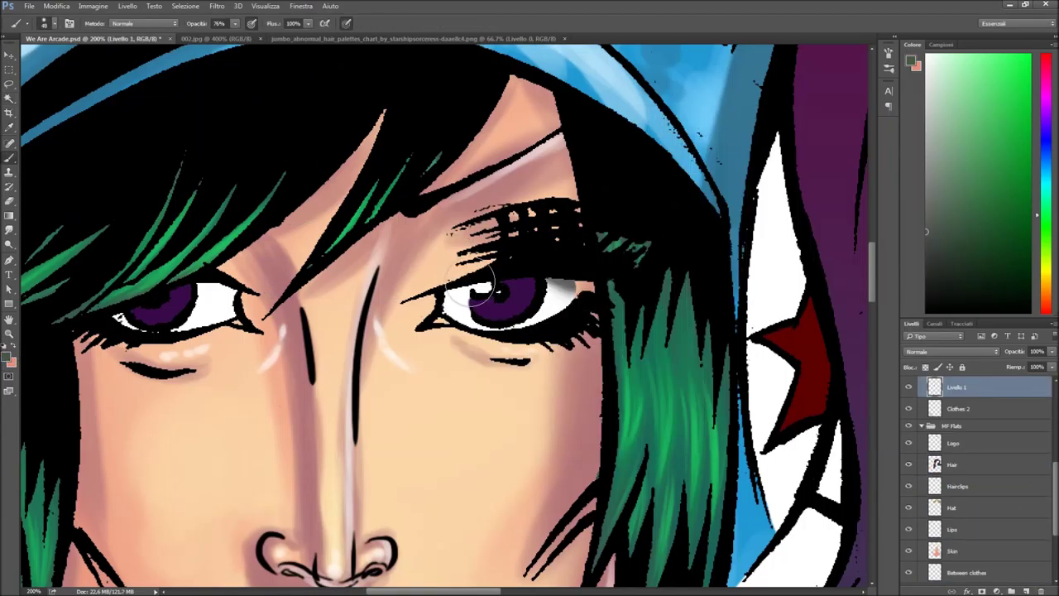
{"action": "left_click", "coordinate": [551, 323], "text": "alt"}
{"action": "left_click", "coordinate": [542, 225], "text": "alt"}
{"action": "scroll", "coordinate": [534, 330], "scroll_direction": "up", "scroll_amount": 1}
{"action": "scroll", "coordinate": [650, 310], "scroll_direction": "up", "scroll_amount": 2}
{"action": "scroll", "coordinate": [651, 310], "scroll_direction": "down", "scroll_amount": 2}
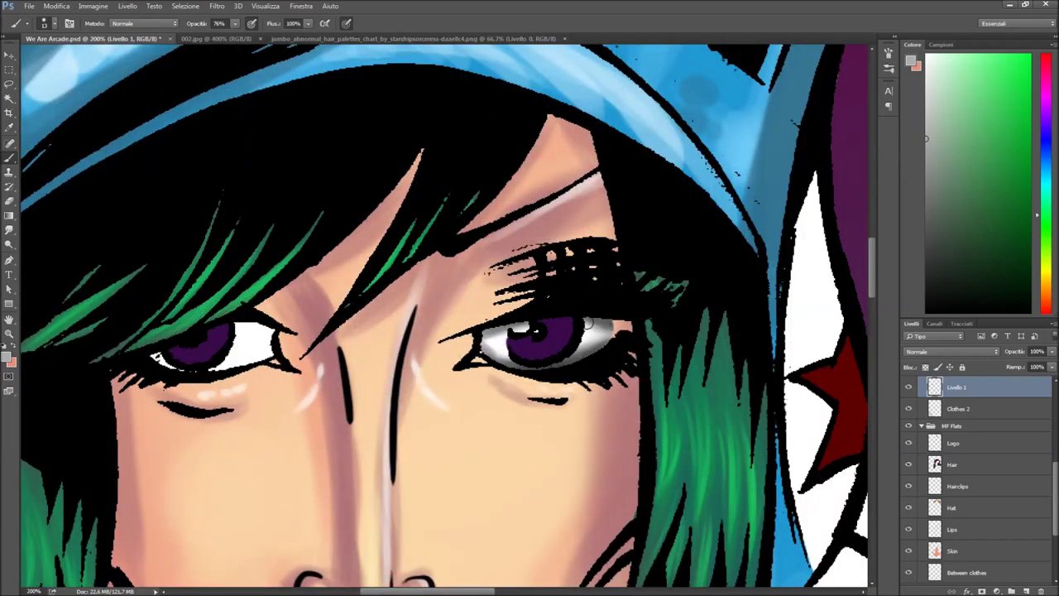
{"action": "key", "text": "ctrl+minus"}
{"action": "left_click", "coordinate": [911, 61]}
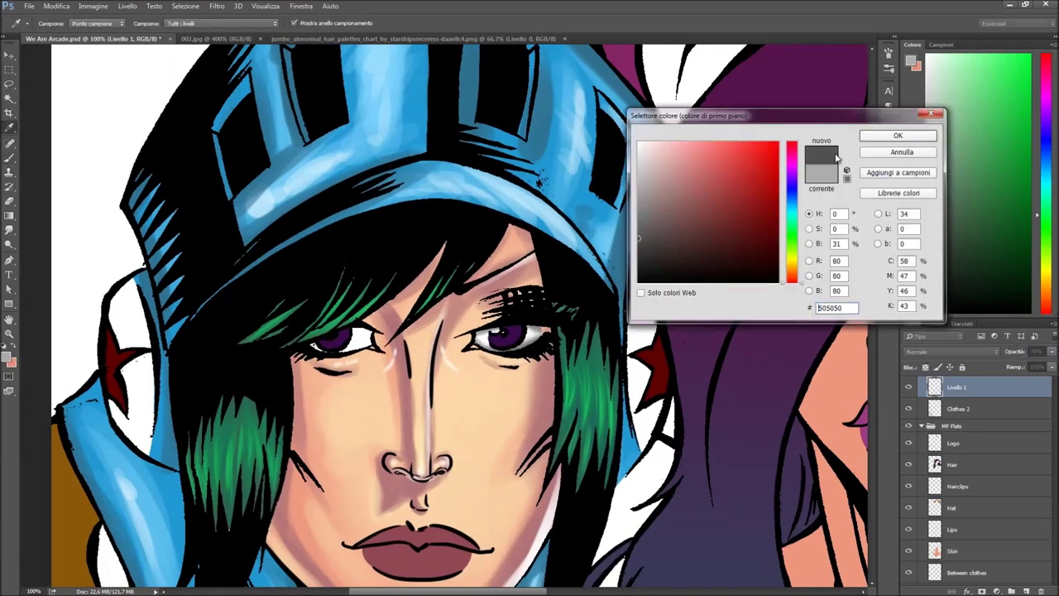
{"action": "key", "text": "Return"}
{"action": "right_click", "coordinate": [395, 329]}
{"action": "key", "text": "Return"}
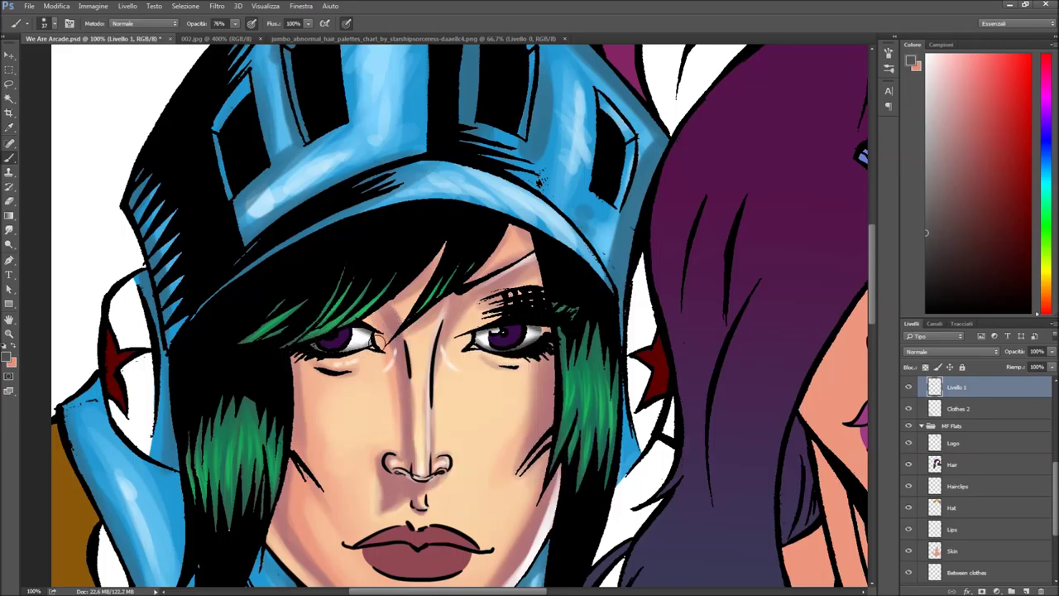
Step: Zoom in on the nose and lips, pick a pink colour and select the Lips layer
{"action": "key", "text": "ctrl+plus"}
{"action": "scroll", "coordinate": [447, 315], "scroll_direction": "down", "scroll_amount": 3}
{"action": "left_click", "coordinate": [911, 62]}
{"action": "key", "text": "Return"}
{"action": "scroll", "coordinate": [1044, 486], "scroll_direction": "up", "scroll_amount": 3}
{"action": "left_click", "coordinate": [994, 496]}
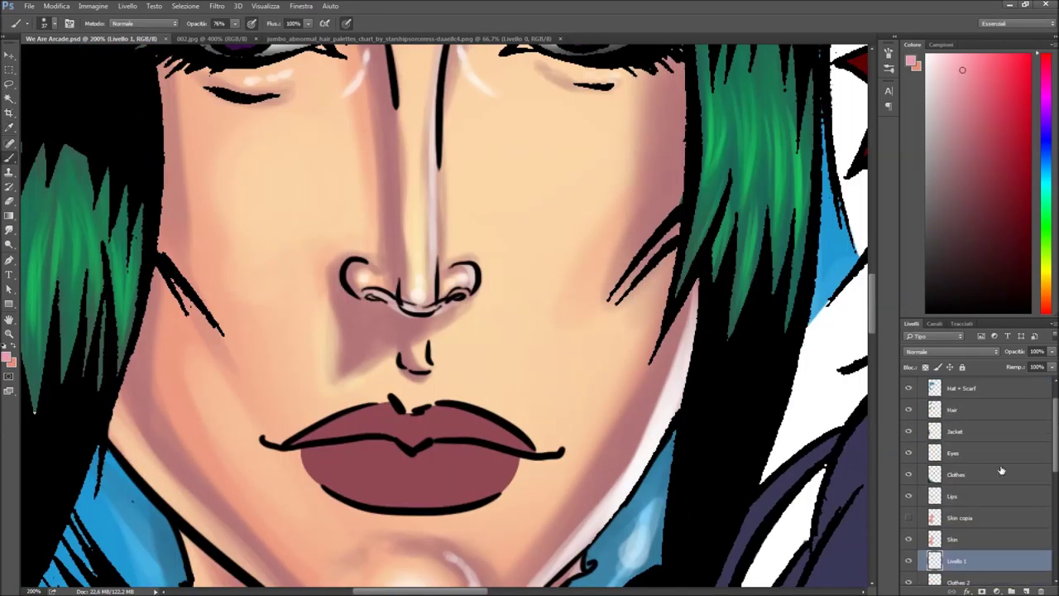
Step: Paint light and lighter pink highlights on the upper lip
{"action": "right_click", "coordinate": [386, 394]}
{"action": "key", "text": "Return"}
{"action": "mouse_move", "coordinate": [356, 402]}
{"action": "left_mouse_down"}
{"action": "mouse_move", "coordinate": [494, 440]}
{"action": "mouse_move", "coordinate": [396, 474]}
{"action": "mouse_move", "coordinate": [359, 464]}
{"action": "mouse_move", "coordinate": [463, 467]}
{"action": "left_mouse_up"}
{"action": "left_click", "coordinate": [911, 62]}
{"action": "key", "text": "Return"}
{"action": "right_click", "coordinate": [489, 375]}
{"action": "key", "text": "Return"}
{"action": "left_click_drag", "start_coordinate": [414, 429], "coordinate": [377, 420]}
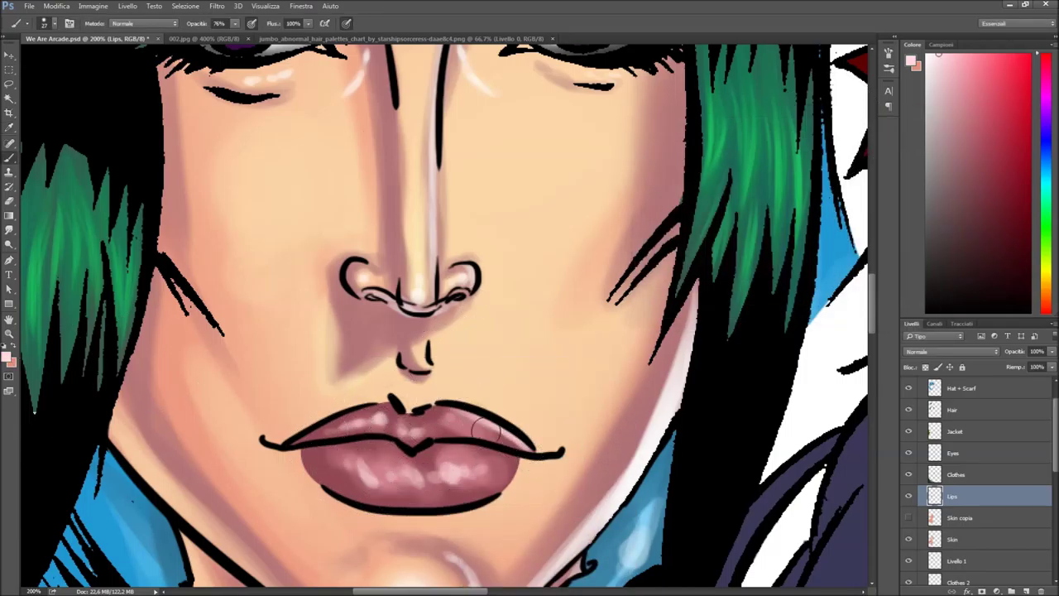
Step: Pick a dark red colour and create a Lips copia layer, toggling visibility to compare
{"action": "right_click", "coordinate": [385, 397]}
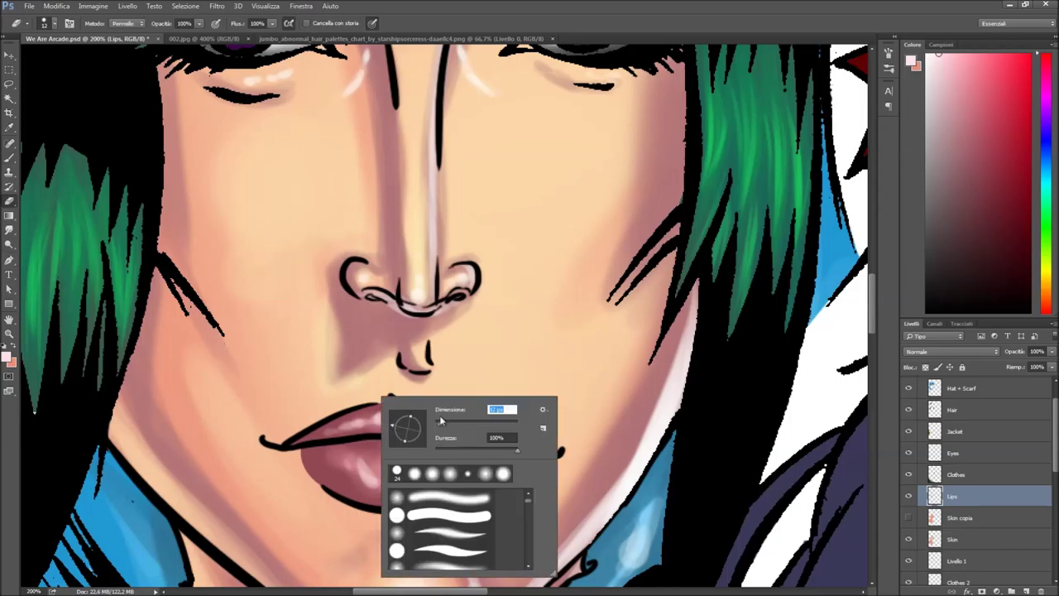
{"action": "key", "text": "Return"}
{"action": "scroll", "coordinate": [977, 463], "scroll_direction": "down", "scroll_amount": 3}
{"action": "right_click", "coordinate": [423, 417]}
{"action": "key", "text": "Return"}
{"action": "left_click", "coordinate": [912, 61]}
{"action": "key", "text": "Return"}
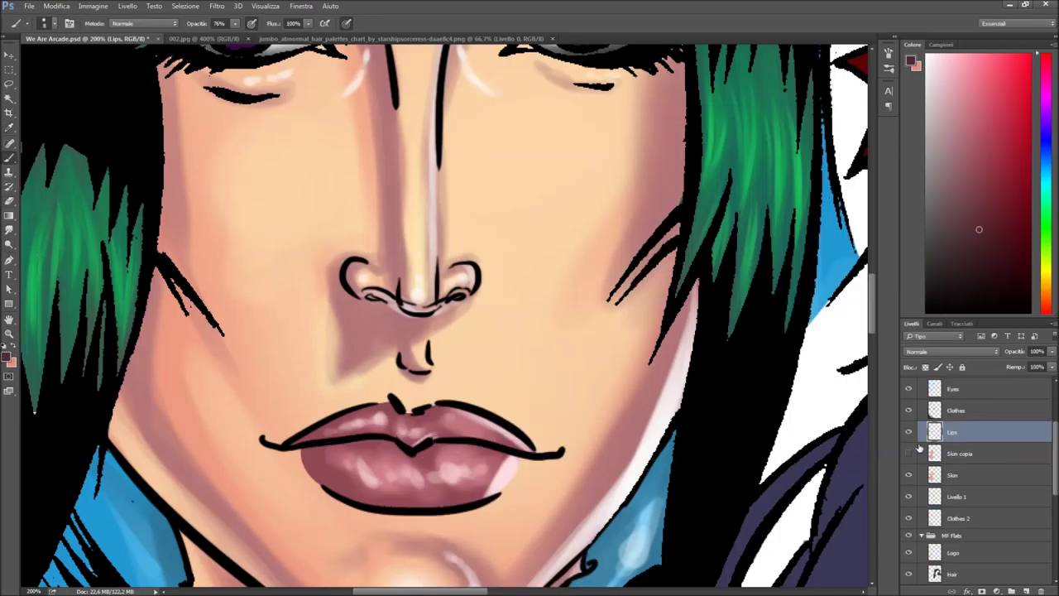
{"action": "key", "text": "ctrl+j"}
{"action": "scroll", "coordinate": [923, 455], "scroll_direction": "down", "scroll_amount": 2}
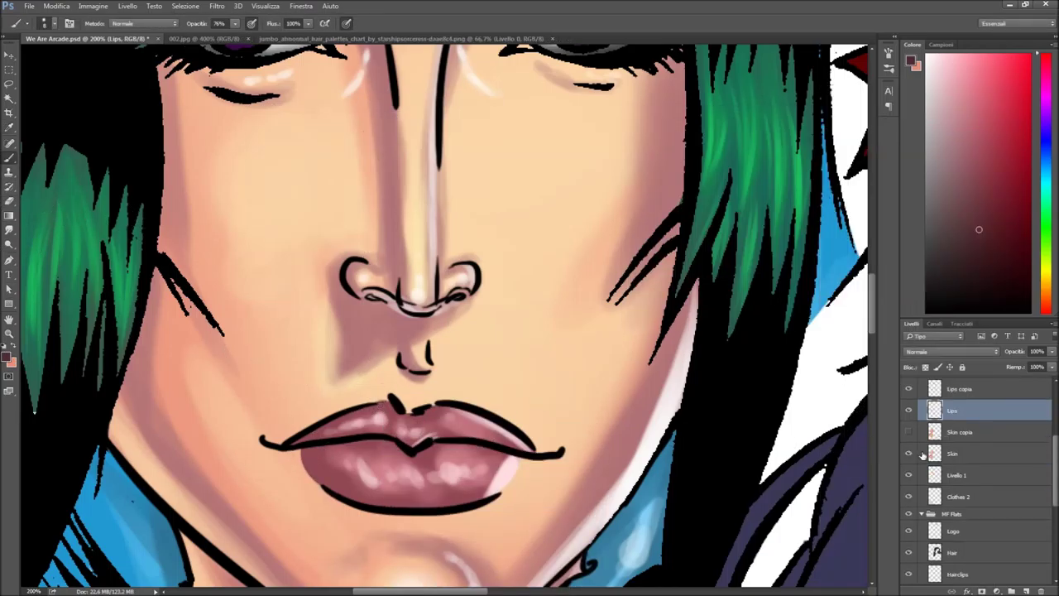
{"action": "key", "text": "ctrl+z"}
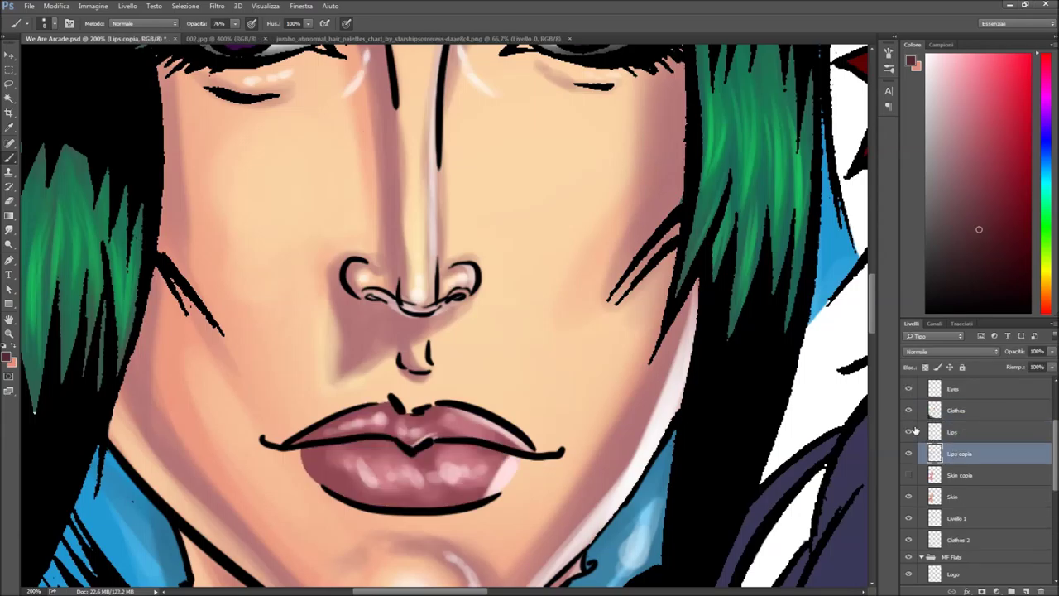
{"action": "left_click", "coordinate": [910, 432]}
{"action": "left_click", "coordinate": [911, 432]}
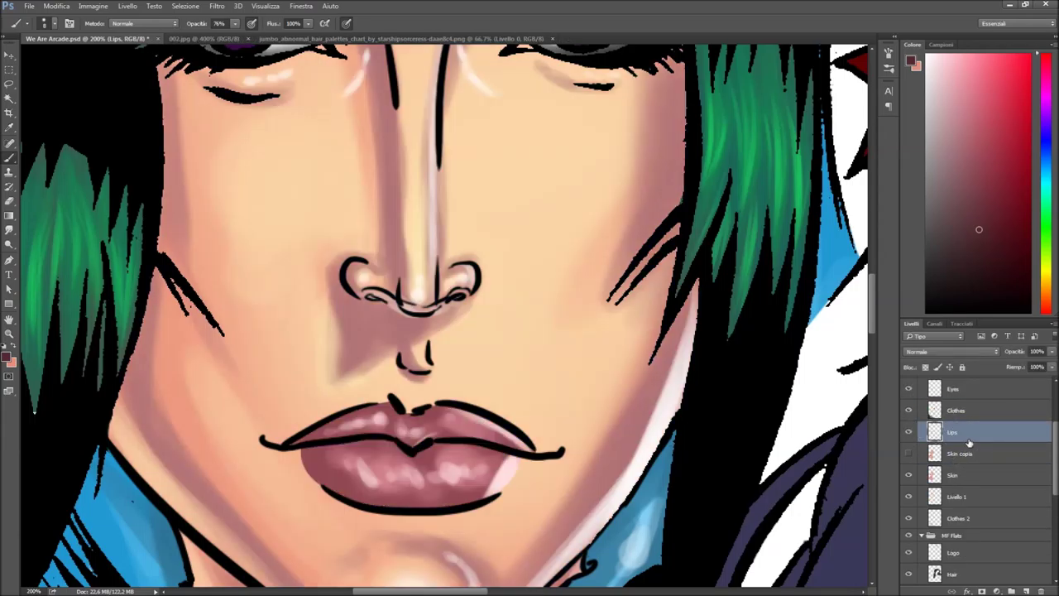
{"action": "key", "text": "ctrl+z"}
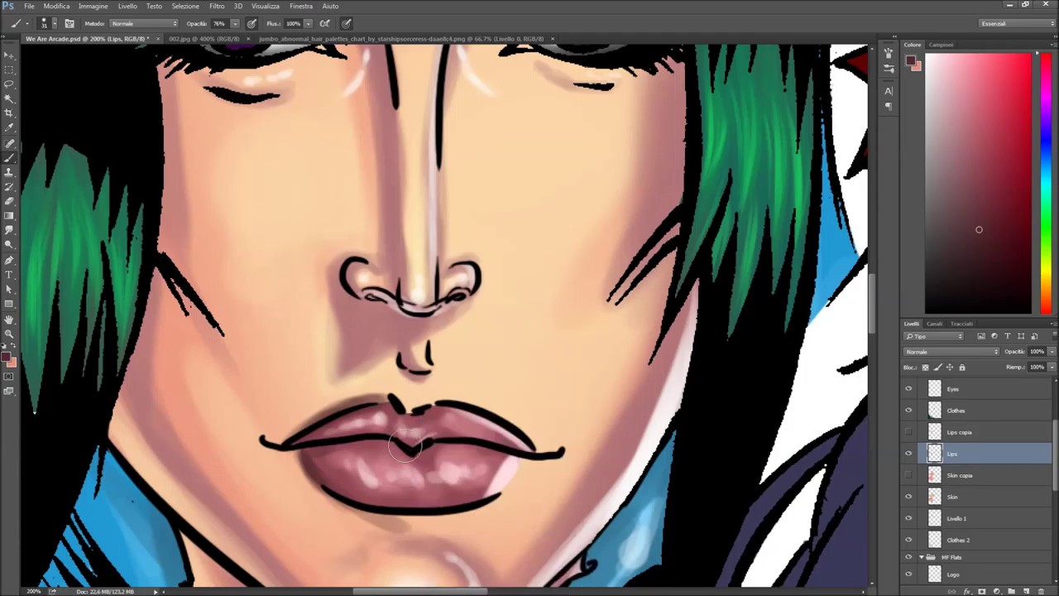
Step: Shrink the brush and set its blending mode to Linear Dodge (Add) for glossy highlights
{"action": "key", "text": "bracketleft"}
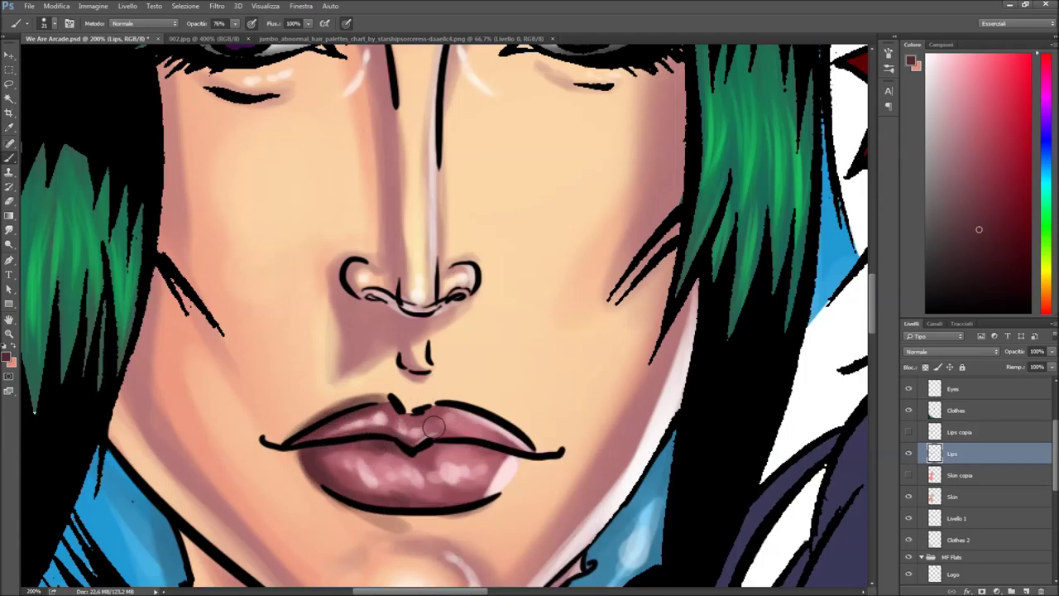
{"action": "left_click", "coordinate": [142, 23]}
{"action": "left_click", "coordinate": [144, 123]}
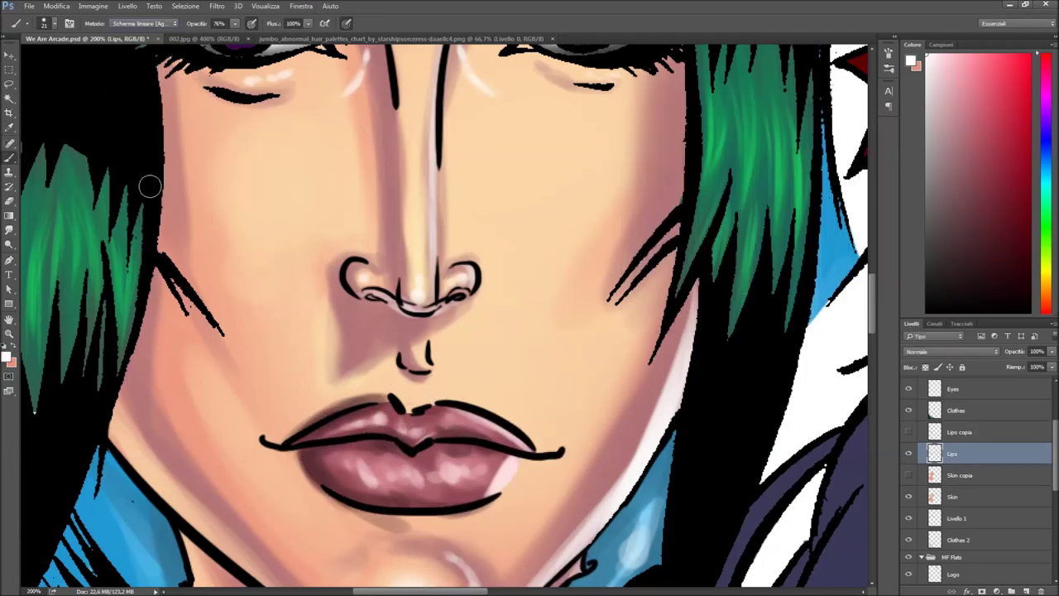
{"action": "key", "text": "ctrl+minus"}
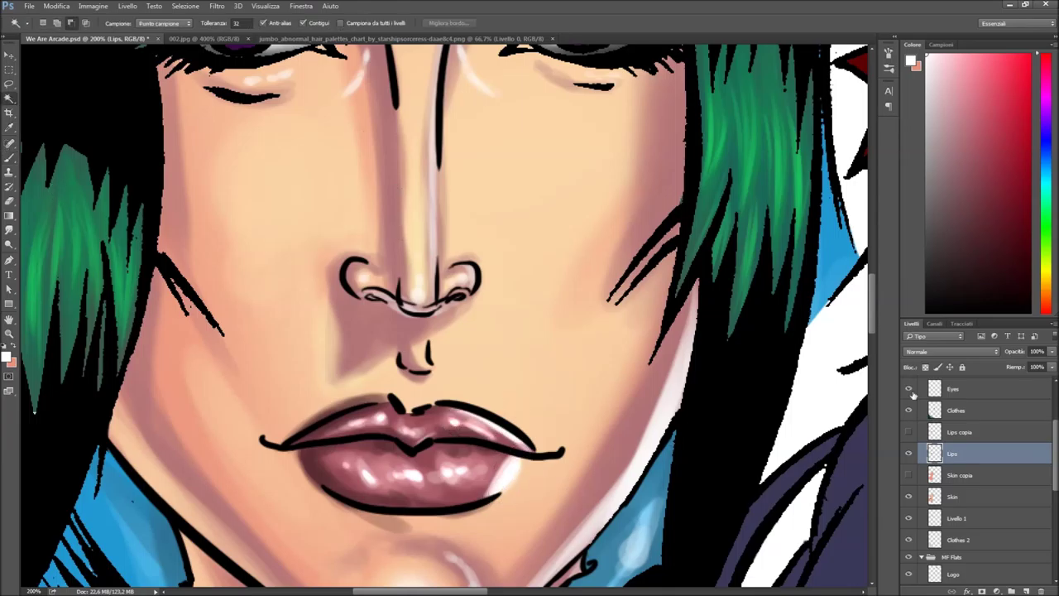
{"action": "left_click_drag", "start_coordinate": [960, 432], "coordinate": [1042, 591]}
{"action": "scroll", "coordinate": [480, 172], "scroll_direction": "up", "scroll_amount": 5}
{"action": "left_click", "coordinate": [480, 172], "text": "ctrl"}
{"action": "right_click", "coordinate": [582, 245]}
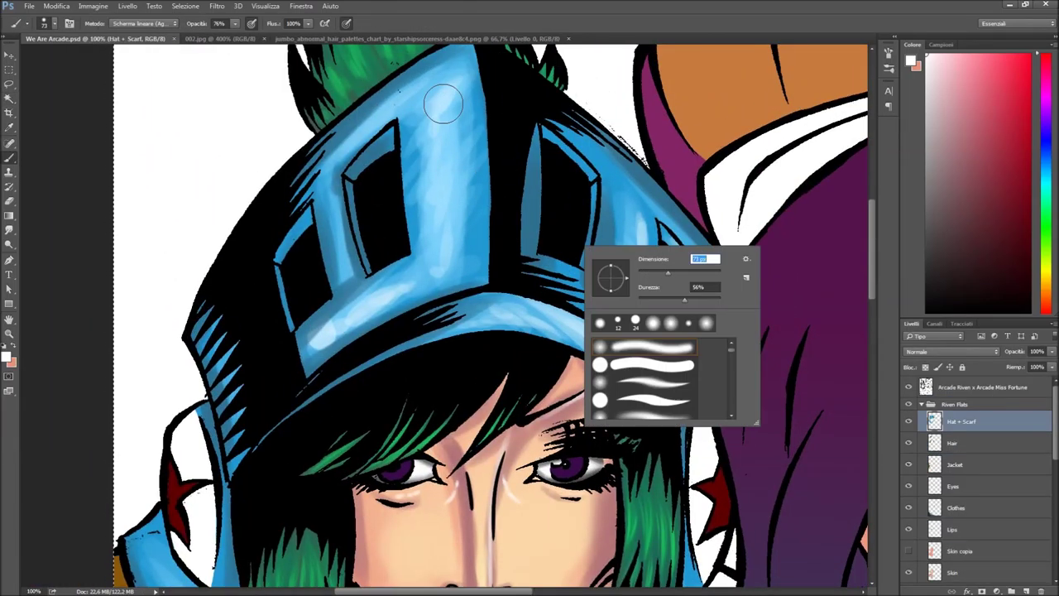
Step: Paint a bright highlight stroke down the helmet and pick a blue colour
{"action": "left_click_drag", "start_coordinate": [441, 99], "coordinate": [444, 240]}
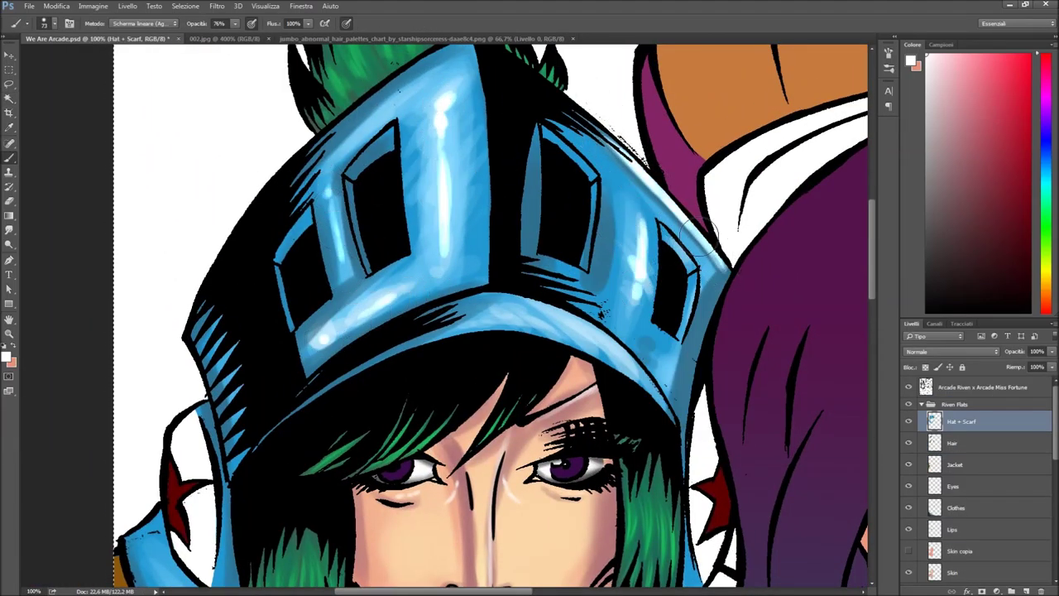
{"action": "right_click", "coordinate": [694, 325], "text": "alt+shift"}
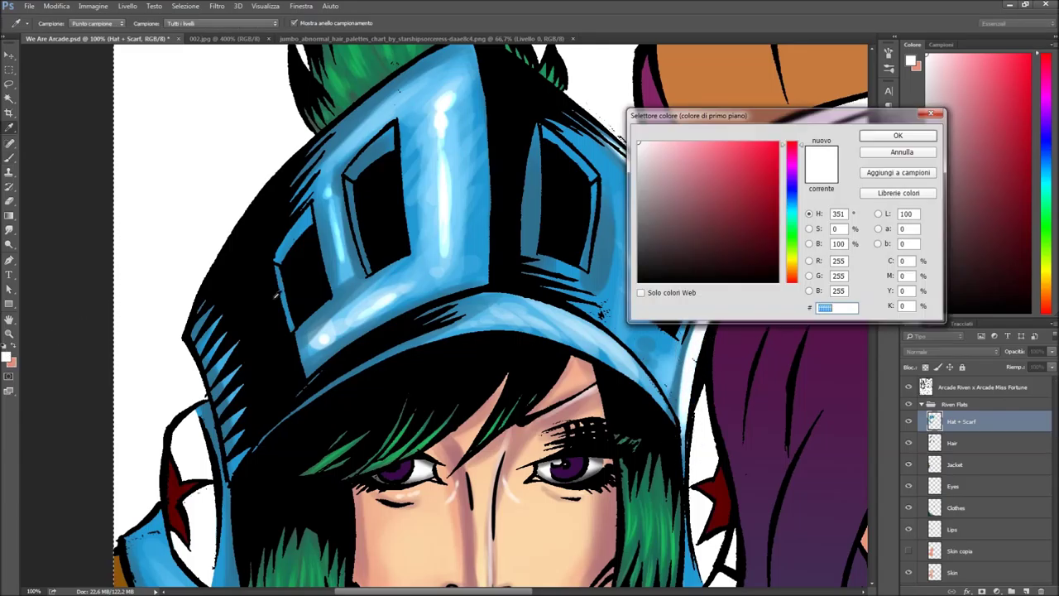
{"action": "left_click_drag", "start_coordinate": [693, 325], "coordinate": [735, 76]}
{"action": "right_click", "coordinate": [389, 366]}
{"action": "right_click", "coordinate": [539, 302]}
{"action": "key", "text": "Escape"}
Step: Return the brush blending to Normal and switch to the Eraser to clean overspill
{"action": "left_click", "coordinate": [142, 23]}
{"action": "left_click", "coordinate": [136, 26]}
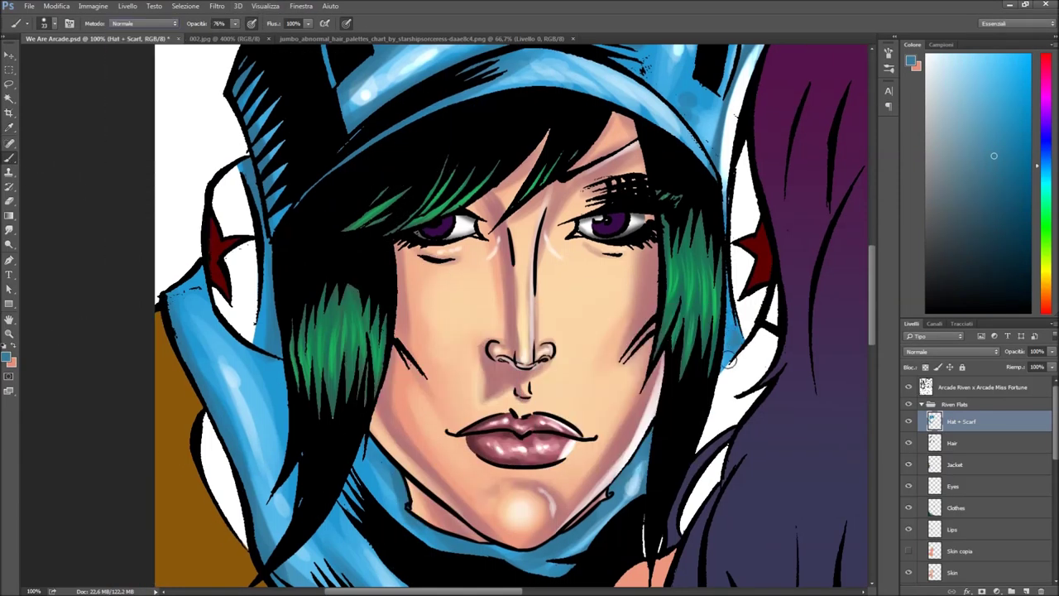
{"action": "scroll", "coordinate": [281, 249], "scroll_direction": "down", "scroll_amount": 4}
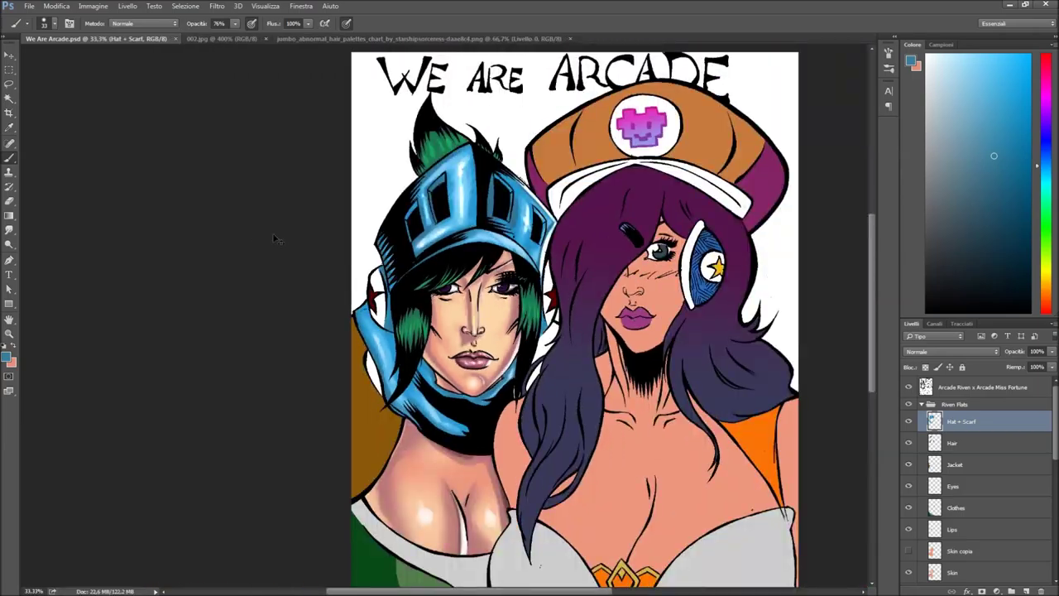
{"action": "scroll", "coordinate": [273, 233], "scroll_direction": "up", "scroll_amount": 3}
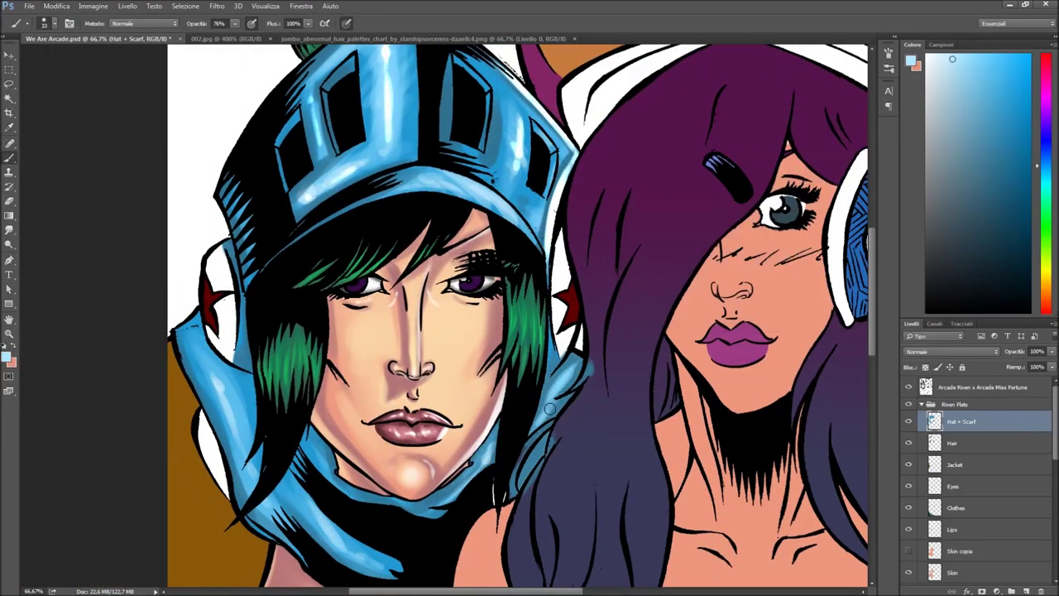
{"action": "scroll", "coordinate": [565, 173], "scroll_direction": "up", "scroll_amount": 1}
{"action": "key", "text": "e"}
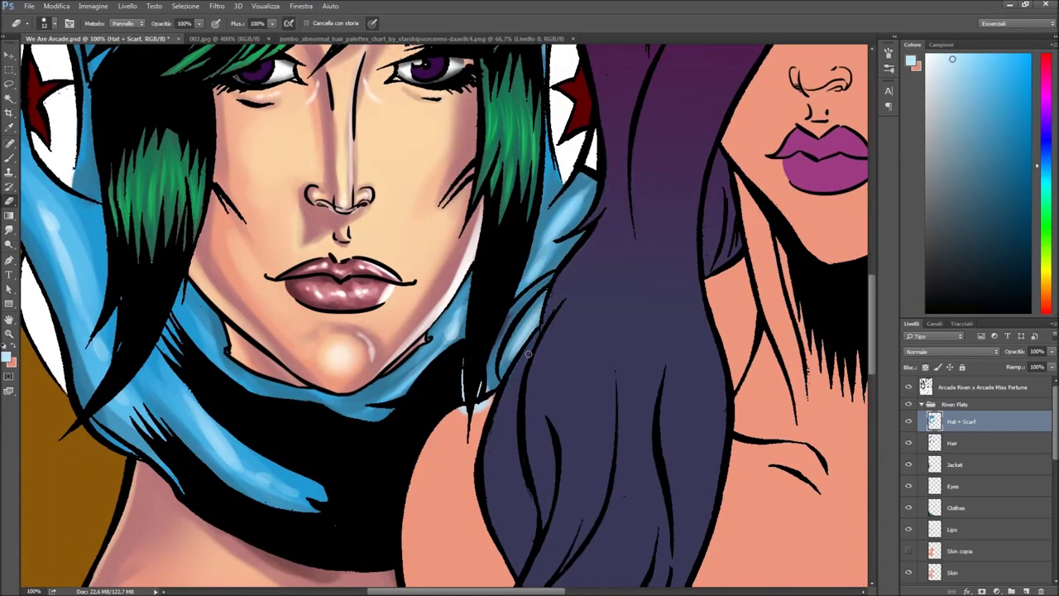
{"action": "scroll", "coordinate": [530, 289], "scroll_direction": "down", "scroll_amount": 2}
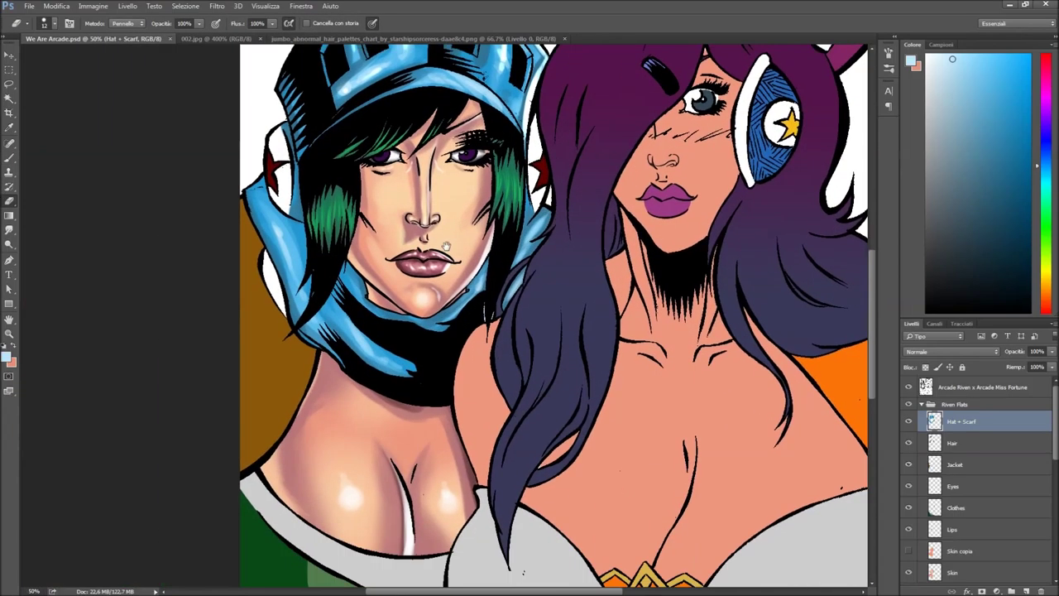
Step: Duplicate the Jacket layer as a backup and paint lighter orange strokes along the jacket
{"action": "key", "text": "b"}
{"action": "right_click", "coordinate": [325, 276]}
{"action": "right_click", "coordinate": [956, 464]}
{"action": "left_click", "coordinate": [941, 380]}
{"action": "mouse_move", "coordinate": [243, 207]}
{"action": "left_mouse_down"}
{"action": "mouse_move", "coordinate": [259, 457]}
{"action": "mouse_move", "coordinate": [298, 365]}
{"action": "left_mouse_up"}
{"action": "mouse_move", "coordinate": [256, 257]}
{"action": "left_mouse_down"}
{"action": "mouse_move", "coordinate": [306, 389]}
{"action": "mouse_move", "coordinate": [263, 364]}
{"action": "mouse_move", "coordinate": [298, 385]}
{"action": "left_mouse_up"}
Step: Set the foreground painting colour to blue
{"action": "right_click", "coordinate": [311, 259]}
{"action": "left_click", "coordinate": [7, 357]}
{"action": "key", "text": "Escape"}
{"action": "left_click", "coordinate": [7, 356]}
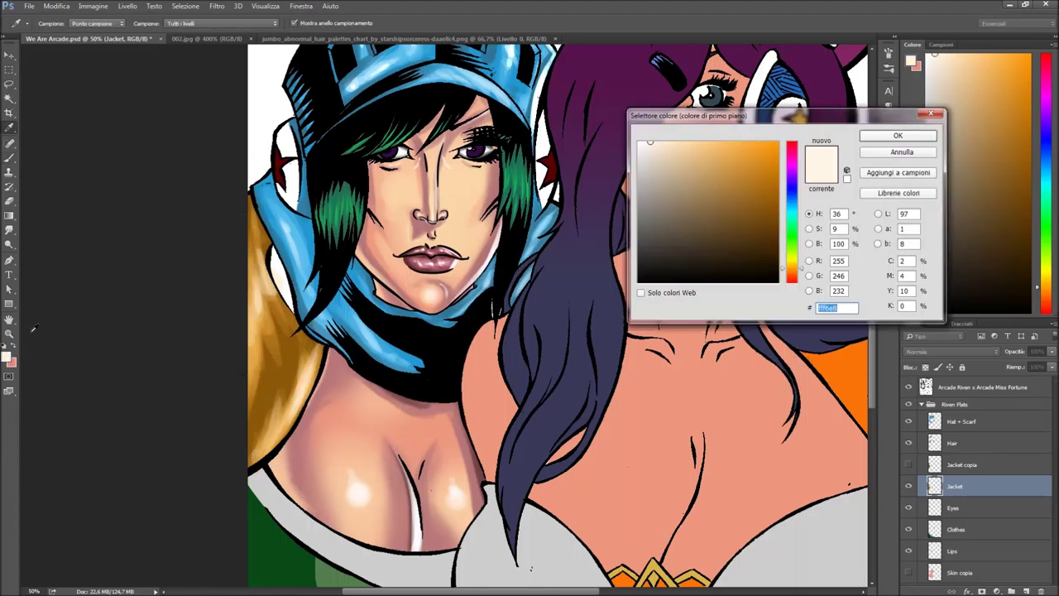
{"action": "left_click", "coordinate": [373, 99]}
{"action": "key", "text": "Return"}
Step: Erase stray scarf edges on the Hat + Scarf layer
{"action": "left_click", "coordinate": [960, 422]}
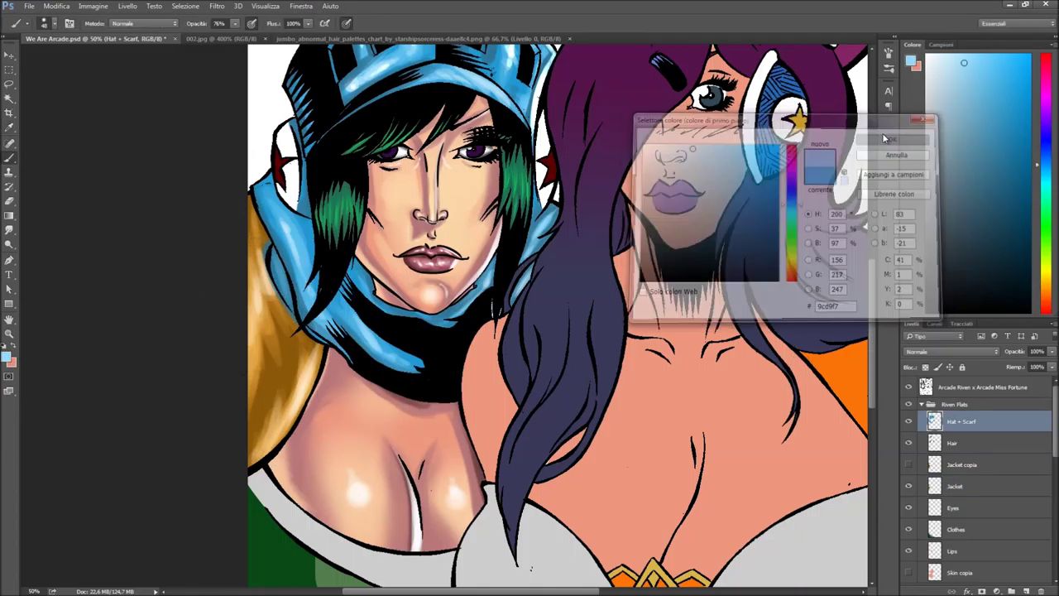
{"action": "scroll", "coordinate": [272, 203], "scroll_direction": "up", "scroll_amount": 2}
{"action": "right_click", "coordinate": [308, 351]}
{"action": "key", "text": "Escape"}
{"action": "key", "text": "e"}
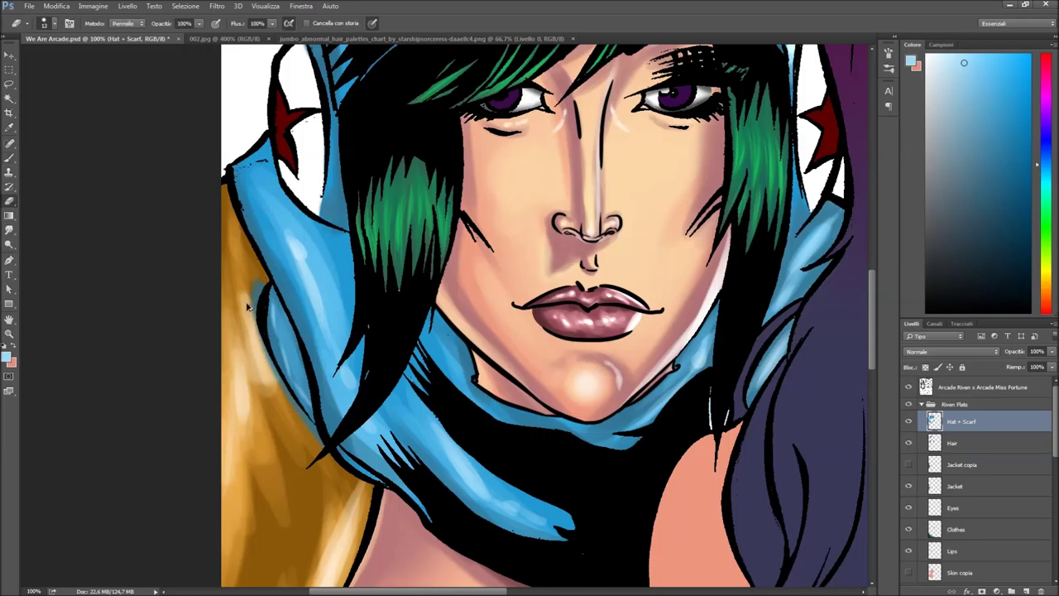
{"action": "scroll", "coordinate": [244, 234], "scroll_direction": "down", "scroll_amount": 3}
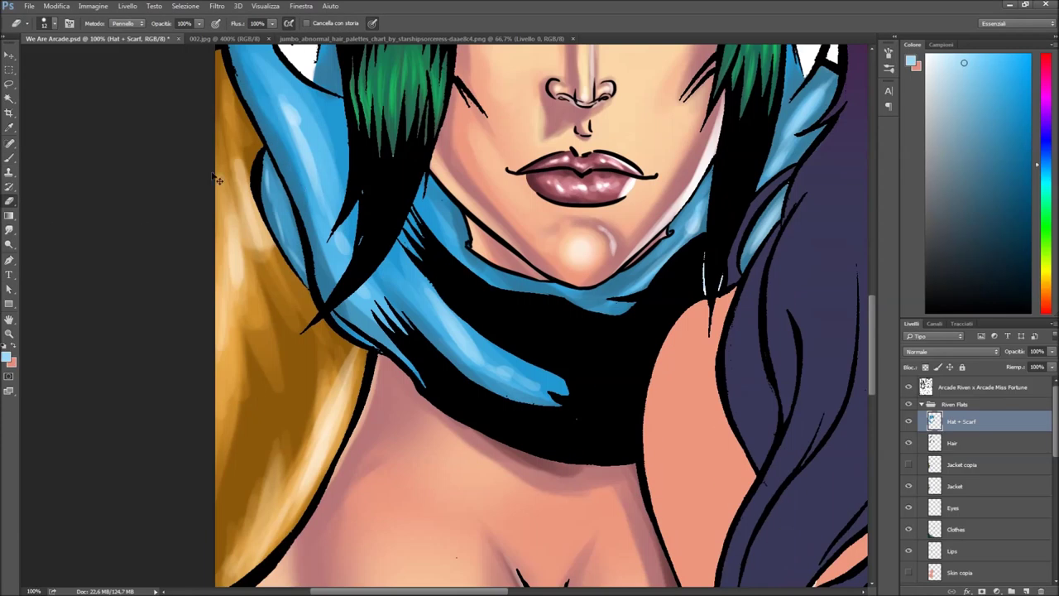
{"action": "scroll", "coordinate": [244, 233], "scroll_direction": "down", "scroll_amount": 2}
{"action": "scroll", "coordinate": [460, 252], "scroll_direction": "down", "scroll_amount": 3}
{"action": "left_click_drag", "start_coordinate": [460, 252], "coordinate": [477, 351]}
{"action": "key", "text": "j"}
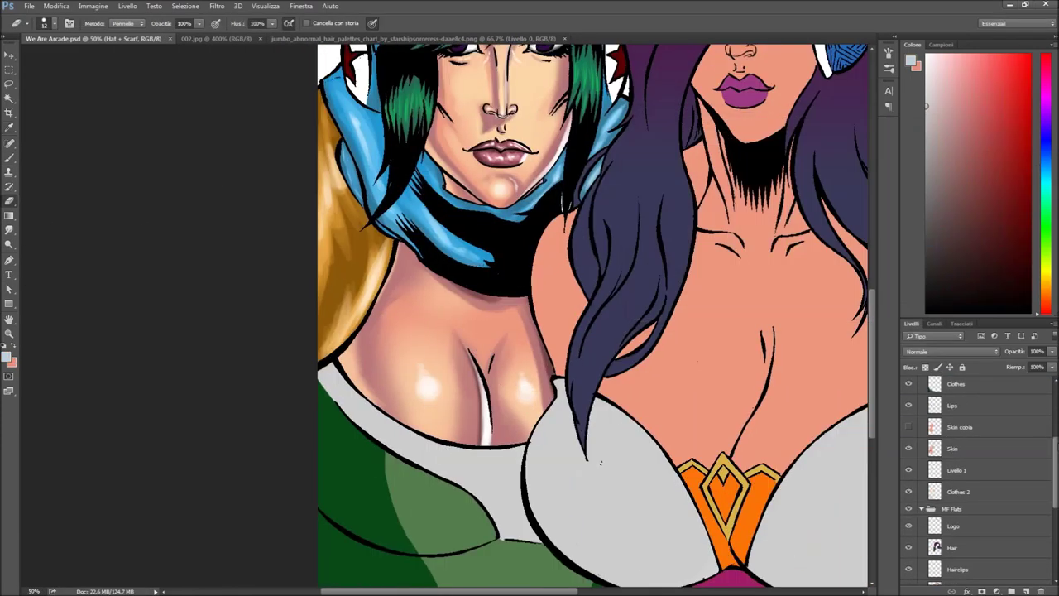
{"action": "scroll", "coordinate": [341, 126], "scroll_direction": "up", "scroll_amount": 3}
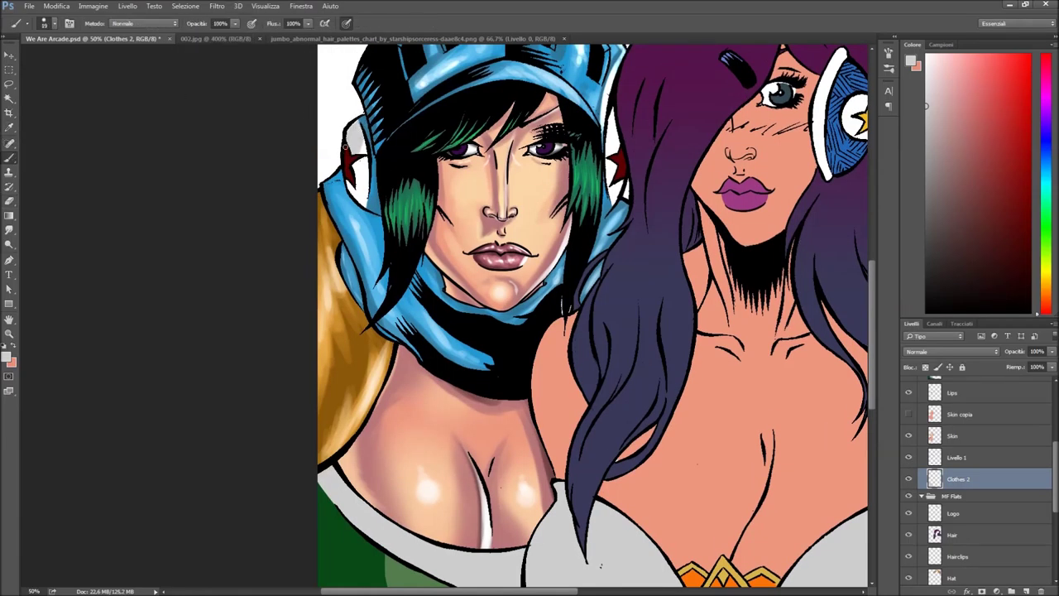
Step: Select the Hat + Scarf layer, then the Clothes layer, with the brush ready
{"action": "scroll", "coordinate": [568, 272], "scroll_direction": "up", "scroll_amount": 2}
{"action": "scroll", "coordinate": [441, 147], "scroll_direction": "up", "scroll_amount": 3}
{"action": "scroll", "coordinate": [440, 147], "scroll_direction": "right", "scroll_amount": 4}
{"action": "key", "text": "b"}
{"action": "left_click", "coordinate": [440, 148], "text": "ctrl"}
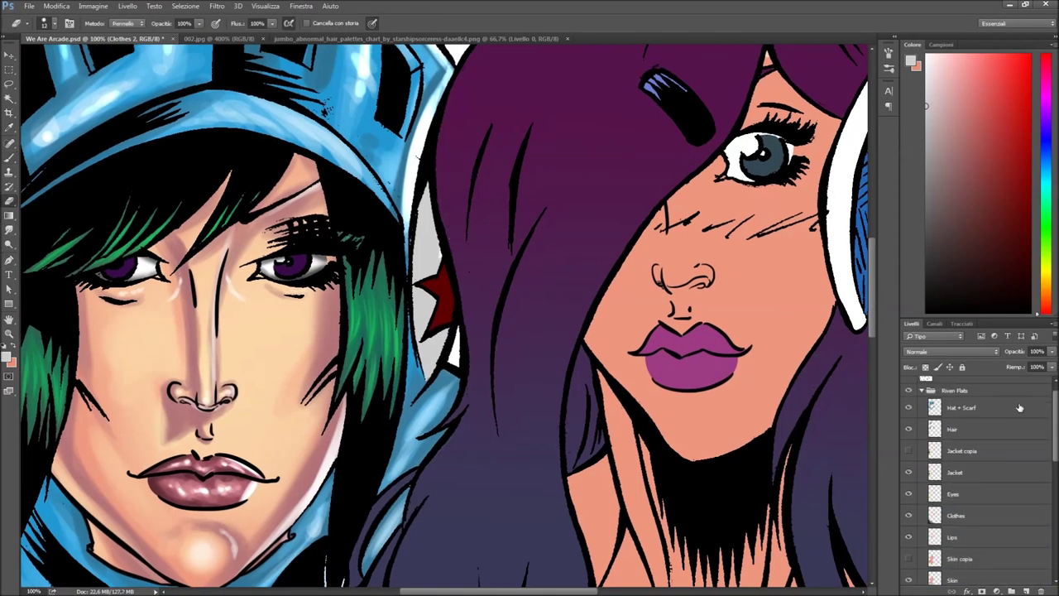
{"action": "key", "text": "b"}
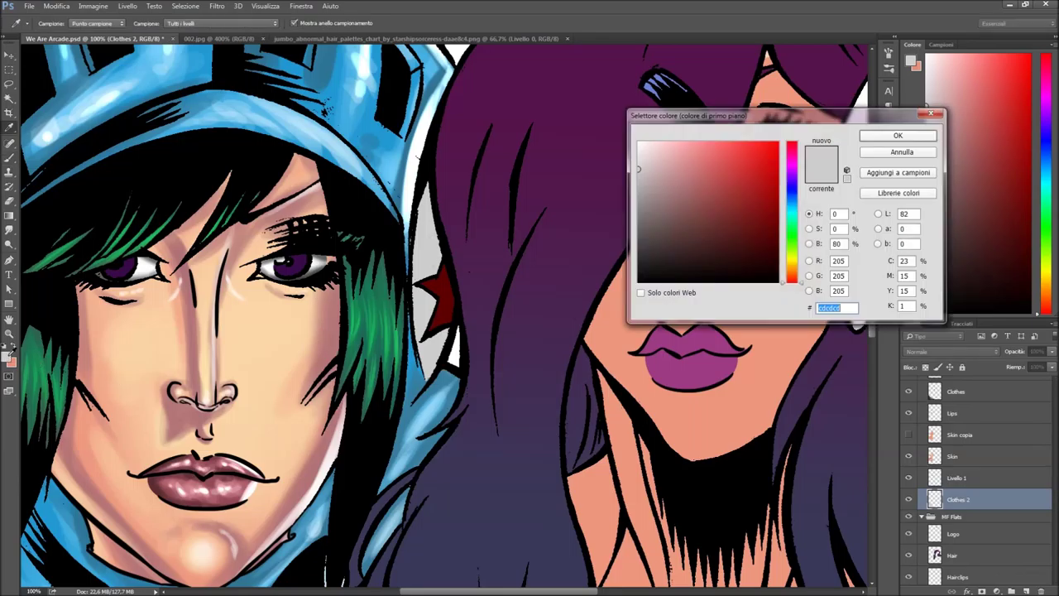
{"action": "scroll", "coordinate": [984, 421], "scroll_direction": "up", "scroll_amount": 1}
{"action": "right_click", "coordinate": [456, 386]}
{"action": "left_click", "coordinate": [234, 74], "text": "ctrl"}
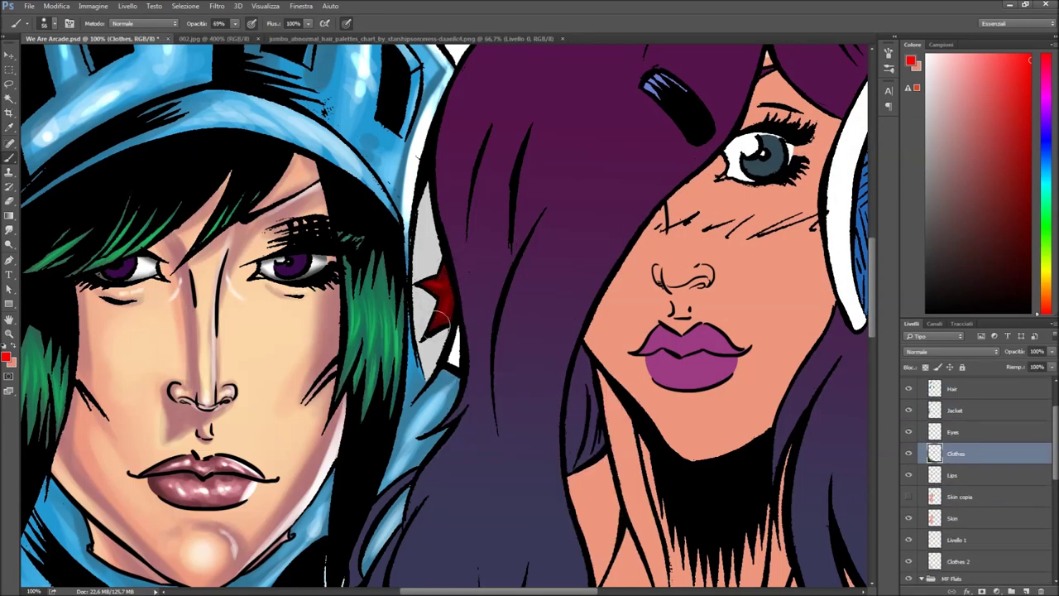
Step: Darken the grey headphones on the Clothes 2 layer with Hue/Saturation (Ctrl+U)
{"action": "left_click_drag", "start_coordinate": [447, 291], "coordinate": [784, 275]}
{"action": "right_click", "coordinate": [785, 275], "text": "alt+shift"}
{"action": "right_click", "coordinate": [784, 275]}
{"action": "key", "text": "Return"}
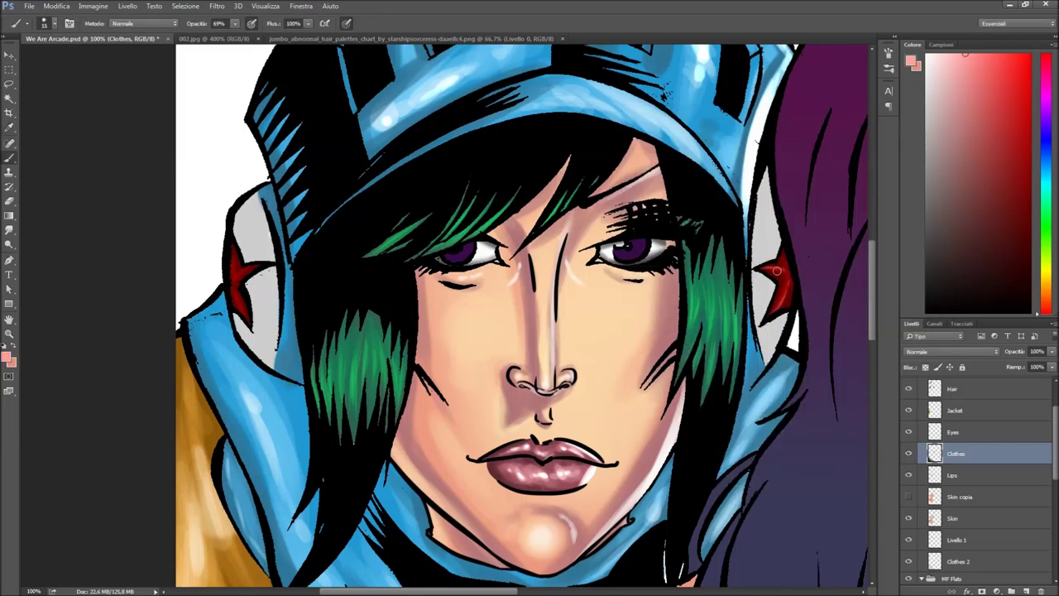
{"action": "scroll", "coordinate": [959, 448], "scroll_direction": "down", "scroll_amount": 2}
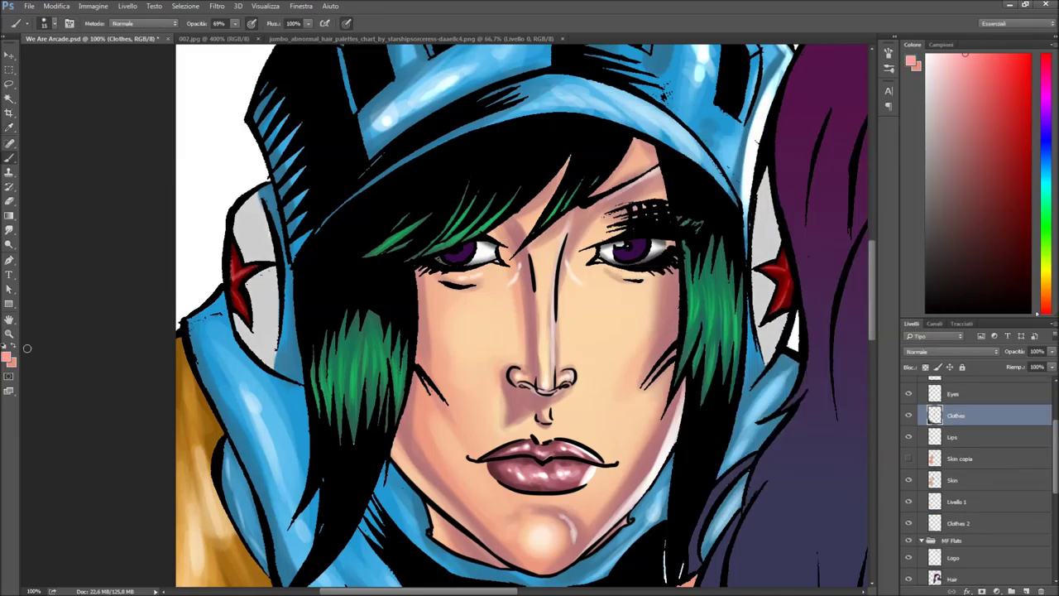
{"action": "scroll", "coordinate": [952, 447], "scroll_direction": "down", "scroll_amount": 2}
{"action": "left_click", "coordinate": [957, 432]}
{"action": "left_click", "coordinate": [919, 454]}
{"action": "key", "text": "ctrl+u"}
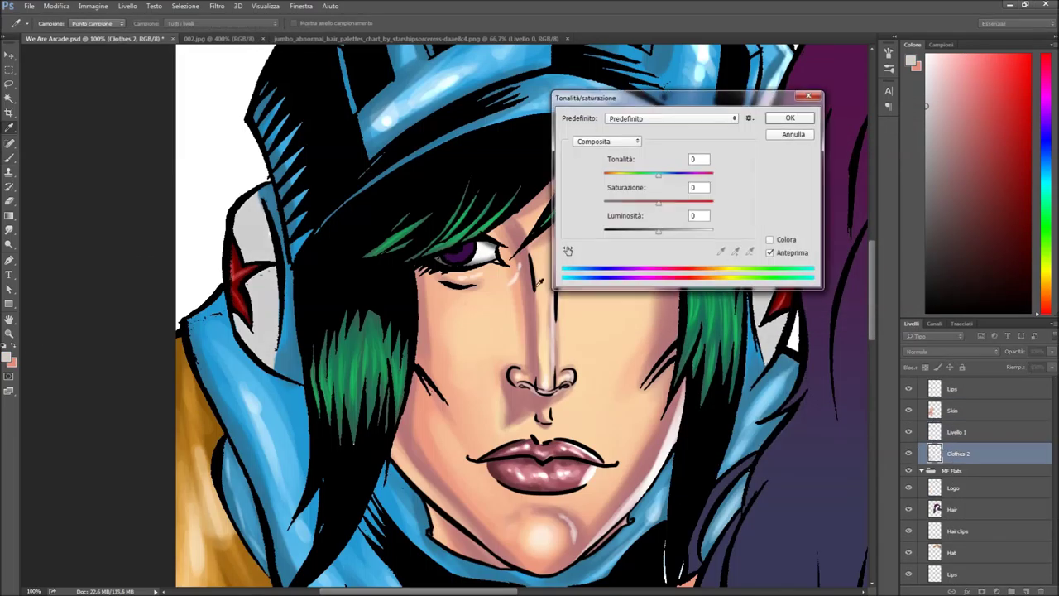
{"action": "key", "text": "Return"}
Step: Paint lighter grey highlights on the left and right headphones with a smaller brush
{"action": "key", "text": "b"}
{"action": "right_click", "coordinate": [248, 240]}
{"action": "key", "text": "Return"}
{"action": "left_click_drag", "start_coordinate": [249, 290], "coordinate": [248, 238]}
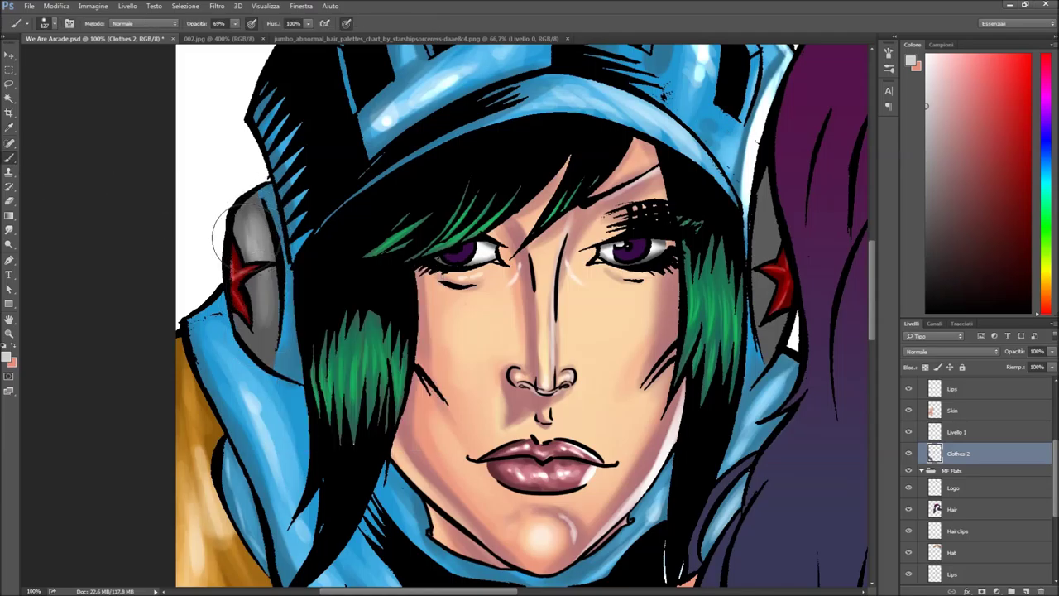
{"action": "left_click_drag", "start_coordinate": [774, 207], "coordinate": [765, 314]}
{"action": "right_click", "coordinate": [397, 232]}
{"action": "key", "text": "Return"}
{"action": "mouse_move", "coordinate": [252, 215]}
{"action": "left_mouse_down"}
{"action": "mouse_move", "coordinate": [257, 341]}
{"action": "mouse_move", "coordinate": [37, 377]}
{"action": "left_mouse_up"}
{"action": "left_click_drag", "start_coordinate": [559, 240], "coordinate": [558, 315]}
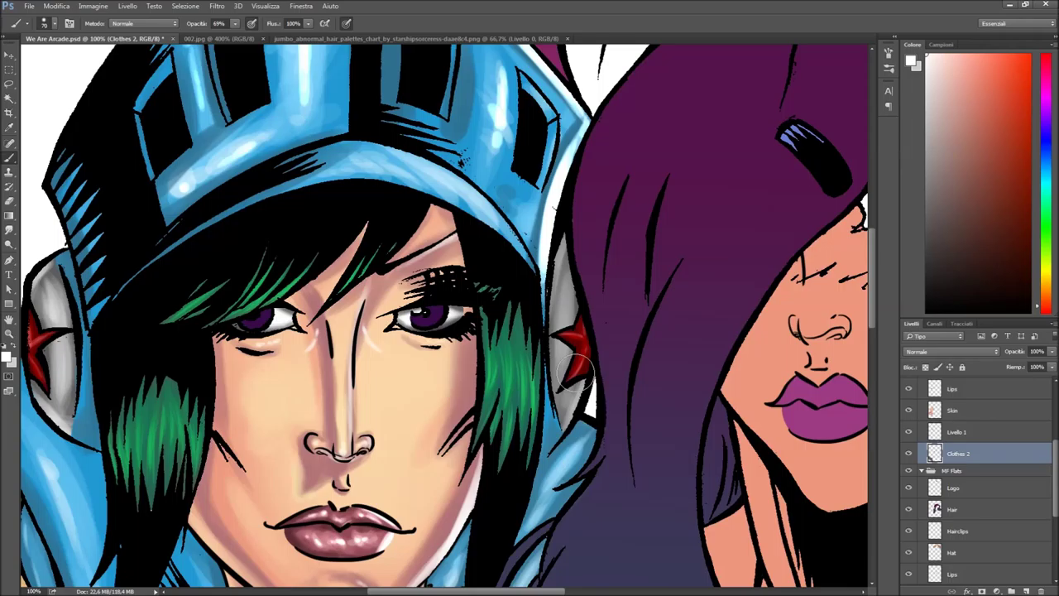
Step: Confirm a new foreground colour, recentre the face and select the Livello 1 layer
{"action": "left_click", "coordinate": [8, 356]}
{"action": "key", "text": "Return"}
{"action": "left_click_drag", "start_coordinate": [410, 447], "coordinate": [622, 281]}
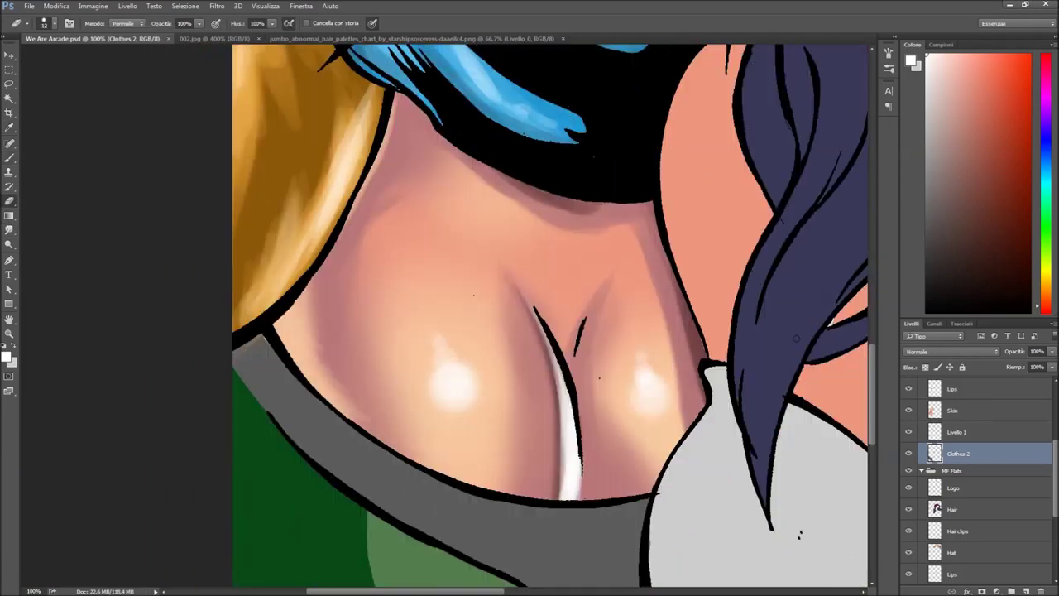
{"action": "left_click", "coordinate": [800, 536], "text": "ctrl"}
{"action": "key", "text": "alt+bracketleft"}
{"action": "key", "text": "alt+bracketleft"}
{"action": "key", "text": "alt+bracketleft"}
{"action": "key", "text": "alt+bracketleft"}
{"action": "key", "text": "alt+bracketleft"}
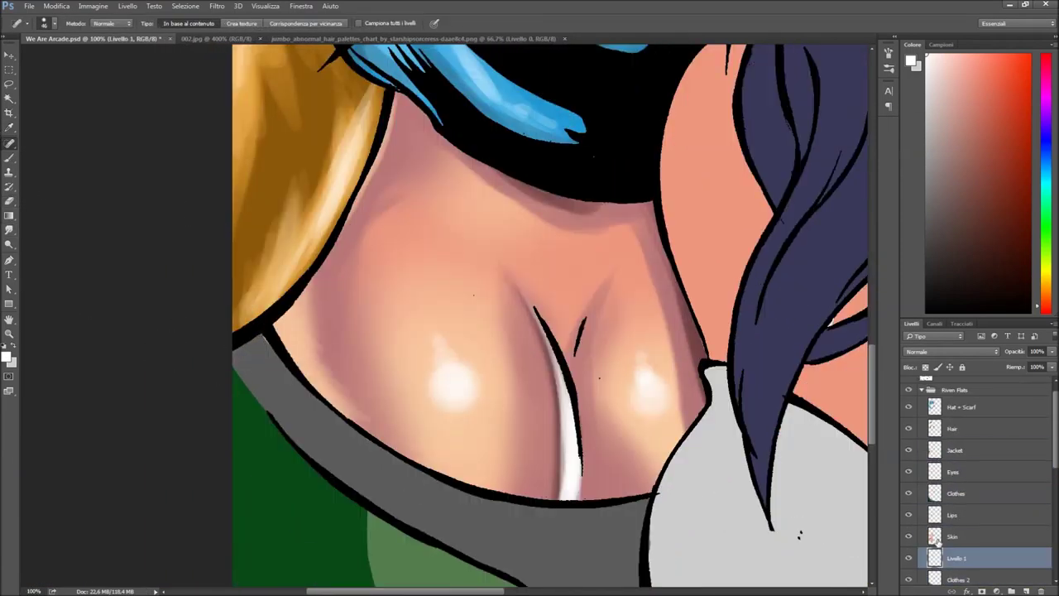
Step: Paint light grey shading strokes across the grey collar with the Brush
{"action": "key", "text": "ctrl+minus"}
{"action": "key", "text": "ctrl+minus"}
{"action": "key", "text": "ctrl+minus"}
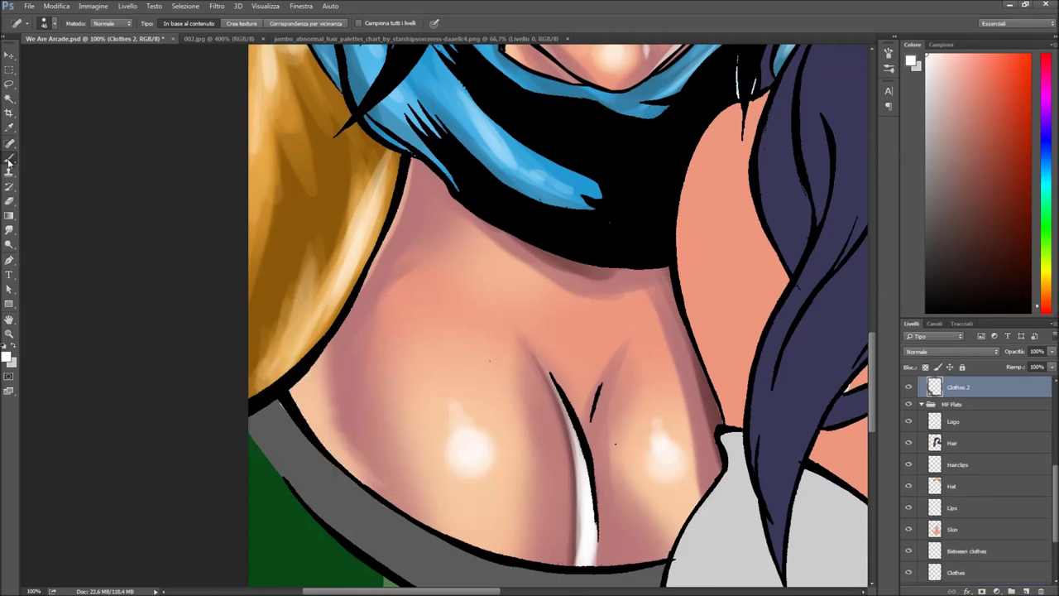
{"action": "right_click", "coordinate": [10, 145]}
{"action": "key", "text": "b"}
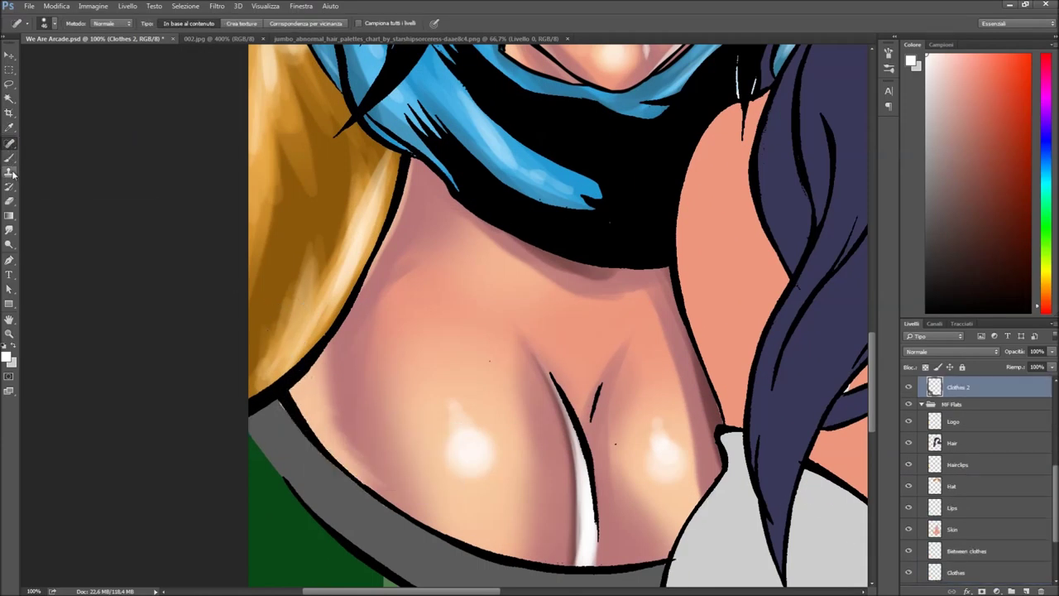
{"action": "right_click", "coordinate": [286, 415]}
{"action": "key", "text": "Escape"}
{"action": "left_click_drag", "start_coordinate": [273, 422], "coordinate": [344, 501]}
{"action": "left_click_drag", "start_coordinate": [414, 464], "coordinate": [275, 336]}
{"action": "left_click_drag", "start_coordinate": [397, 472], "coordinate": [516, 463]}
{"action": "scroll", "coordinate": [519, 464], "scroll_direction": "down", "scroll_amount": 5}
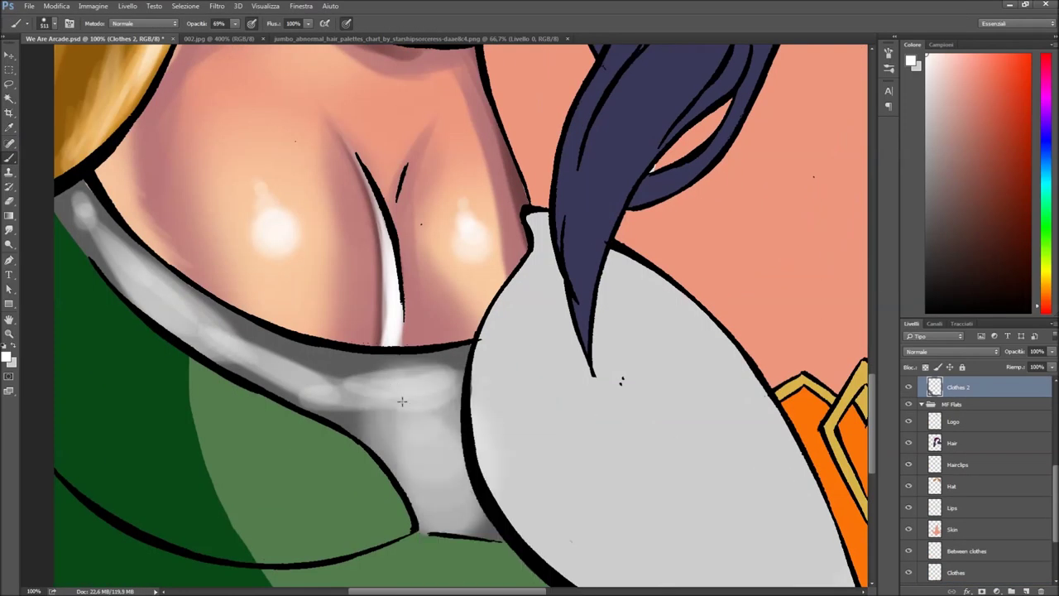
{"action": "scroll", "coordinate": [373, 124], "scroll_direction": "up", "scroll_amount": 6}
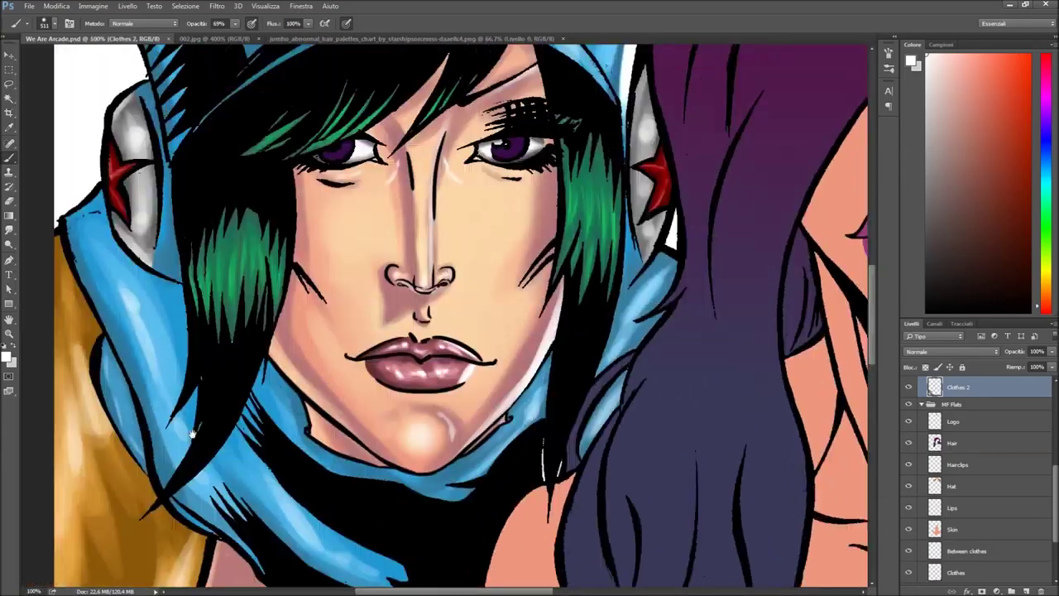
Step: Pick a purple foreground colour and check the brush size
{"action": "left_click", "coordinate": [6, 356]}
{"action": "left_click", "coordinate": [903, 135]}
{"action": "right_click", "coordinate": [579, 304]}
{"action": "key", "text": "Escape"}
{"action": "scroll", "coordinate": [977, 464], "scroll_direction": "up", "scroll_amount": 3}
{"action": "left_click_drag", "start_coordinate": [572, 265], "coordinate": [728, 315]}
Step: On the Eyes layer, paint paler purple highlights on the right iris with a resized brush
{"action": "left_click", "coordinate": [953, 475]}
{"action": "left_click", "coordinate": [7, 356]}
{"action": "left_click", "coordinate": [913, 135]}
{"action": "right_click", "coordinate": [759, 340]}
{"action": "key", "text": "Escape"}
{"action": "right_click", "coordinate": [750, 336]}
{"action": "right_click", "coordinate": [790, 392]}
{"action": "key", "text": "Return"}
{"action": "mouse_move", "coordinate": [695, 323]}
{"action": "left_mouse_down"}
{"action": "mouse_move", "coordinate": [749, 305]}
{"action": "mouse_move", "coordinate": [764, 312]}
{"action": "left_mouse_up"}
{"action": "key", "text": "ctrl+0"}
Step: Pick green #1b9b37 and paint darker green shading on the left character's top
{"action": "left_click", "coordinate": [6, 357]}
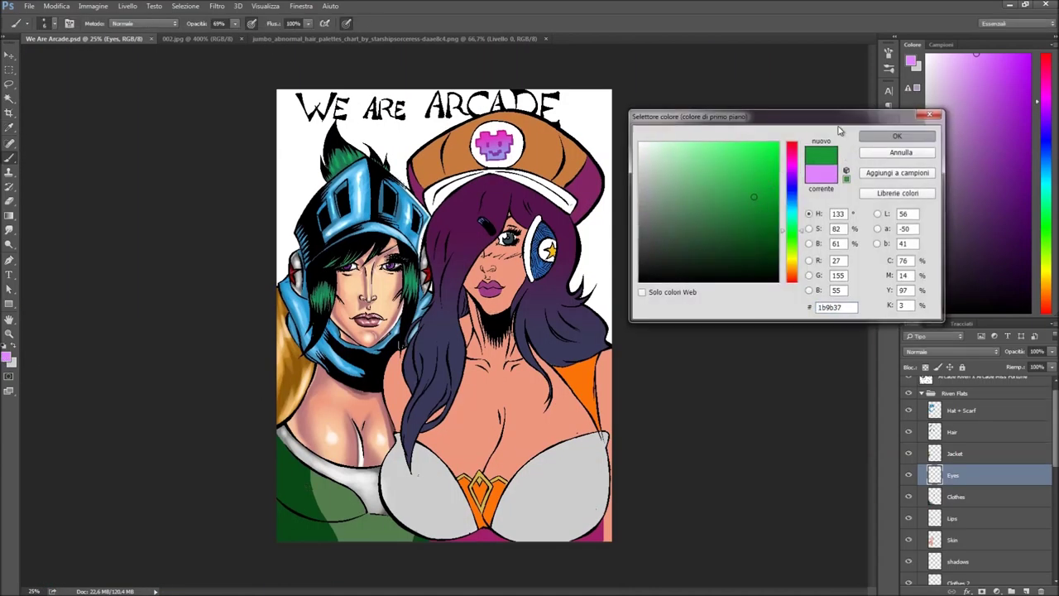
{"action": "left_click", "coordinate": [897, 136]}
{"action": "right_click", "coordinate": [380, 416]}
{"action": "key", "text": "alt+bracketleft"}
{"action": "right_click", "coordinate": [312, 415]}
{"action": "mouse_move", "coordinate": [286, 464]}
{"action": "left_mouse_down"}
{"action": "mouse_move", "coordinate": [310, 509]}
{"action": "mouse_move", "coordinate": [405, 542]}
{"action": "left_mouse_up"}
{"action": "right_click", "coordinate": [316, 414]}
Step: Switch to a lighter green and paint highlights on the green top
{"action": "left_click", "coordinate": [7, 357]}
{"action": "left_click", "coordinate": [897, 136]}
{"action": "right_click", "coordinate": [381, 415]}
{"action": "left_click", "coordinate": [6, 356]}
{"action": "left_click", "coordinate": [897, 136]}
{"action": "left_click_drag", "start_coordinate": [322, 487], "coordinate": [349, 517]}
{"action": "right_click", "coordinate": [422, 410]}
Step: Choose another light green in the Color Picker, then select the Skin layer
{"action": "left_click", "coordinate": [7, 357]}
{"action": "left_click", "coordinate": [638, 143]}
{"action": "left_click", "coordinate": [897, 136]}
{"action": "left_click", "coordinate": [7, 357]}
{"action": "left_click", "coordinate": [280, 476]}
{"action": "key", "text": "Return"}
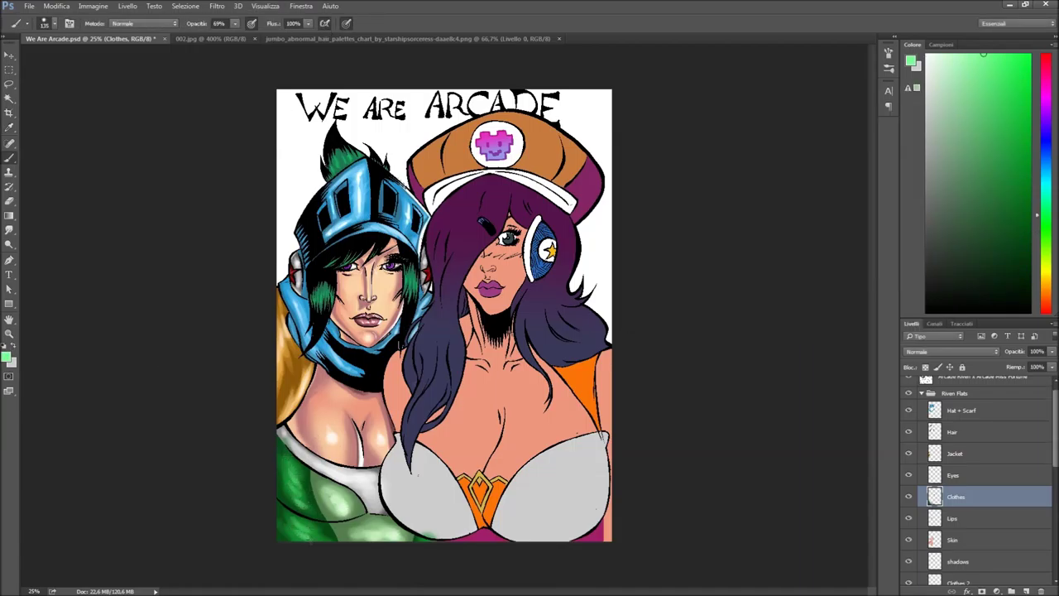
{"action": "key", "text": "ctrl+plus"}
{"action": "key", "text": "ctrl+plus"}
{"action": "left_click", "coordinate": [469, 242], "text": "ctrl"}
Step: Paint a short white highlight stroke on the left character's face
{"action": "right_click", "coordinate": [468, 243]}
{"action": "key", "text": "Escape"}
{"action": "left_click_drag", "start_coordinate": [385, 310], "coordinate": [385, 327]}
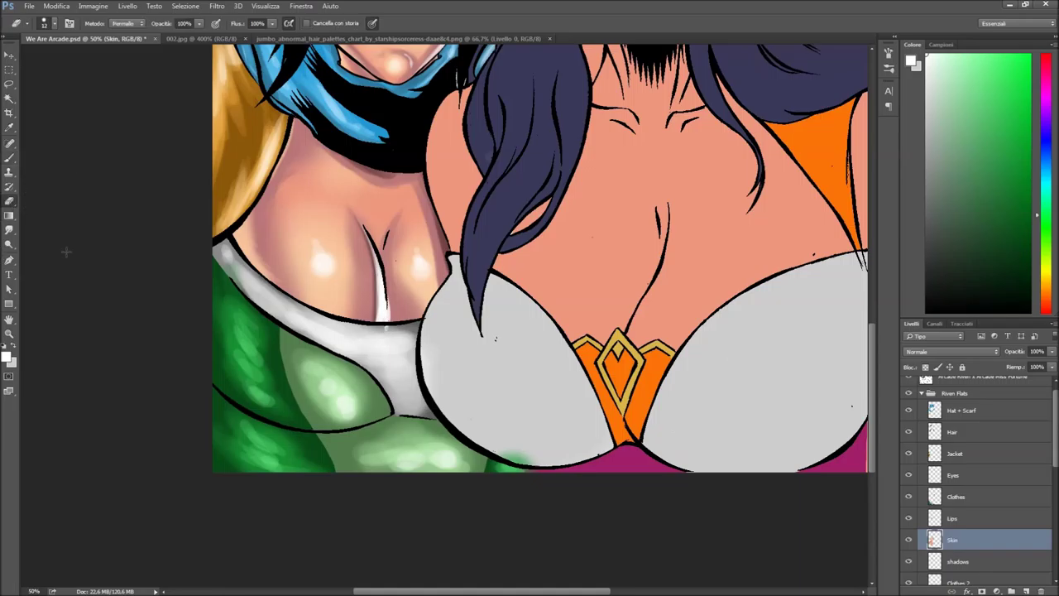
{"action": "key", "text": "alt+period"}
{"action": "key", "text": "ctrl+minus"}
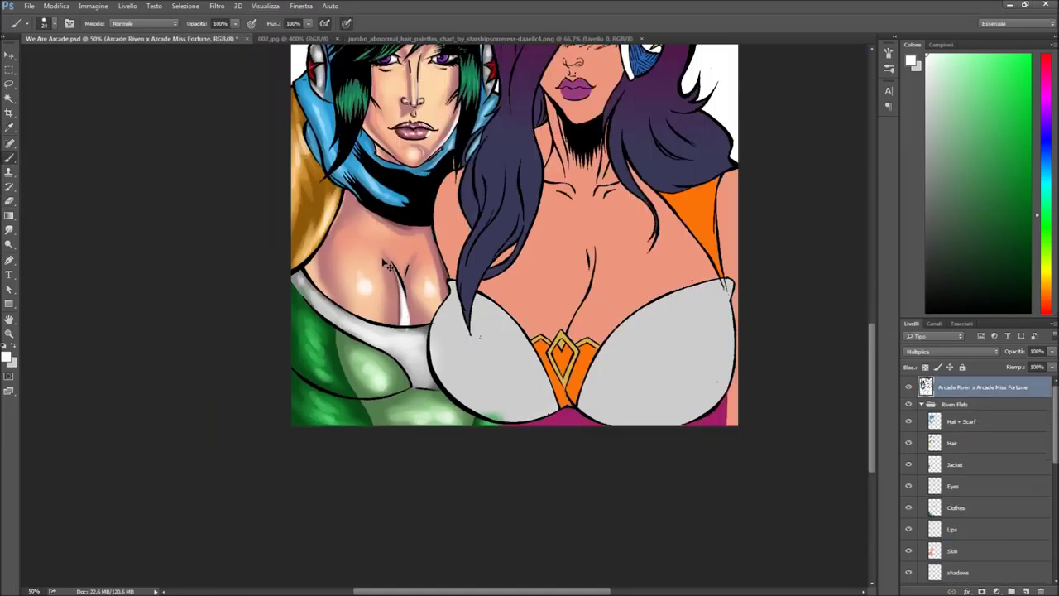
{"action": "key", "text": "ctrl+plus"}
Step: Switch to the Eraser on the Skin layer and set its brush size and hardness
{"action": "left_click", "coordinate": [360, 273], "text": "ctrl"}
{"action": "key", "text": "e"}
{"action": "key", "text": "ctrl+minus"}
{"action": "key", "text": "ctrl+minus"}
{"action": "key", "text": "ctrl+minus"}
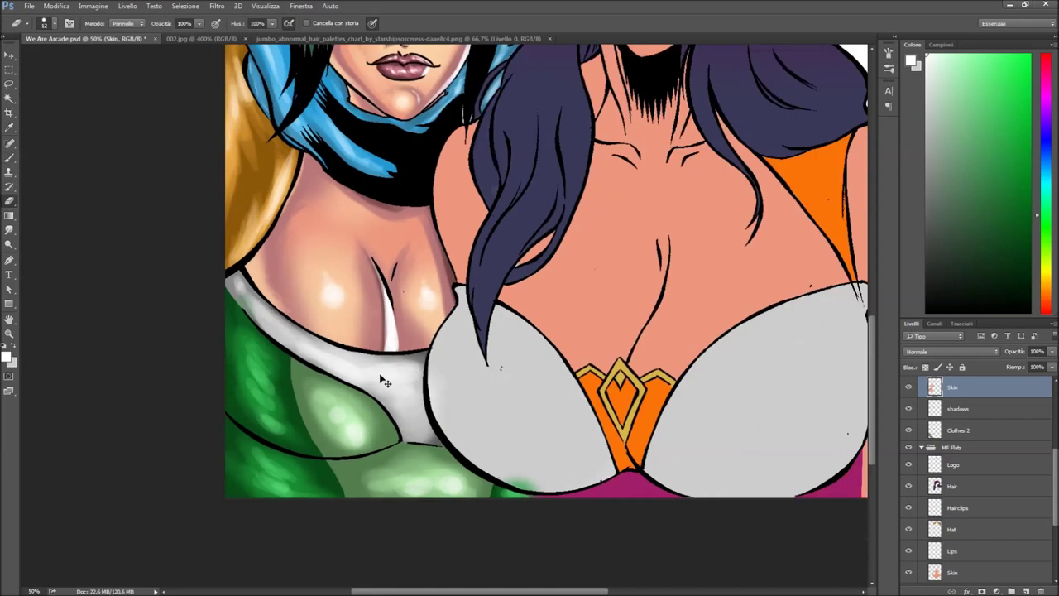
{"action": "key", "text": "ctrl+plus"}
{"action": "right_click", "coordinate": [380, 375]}
{"action": "key", "text": "Return"}
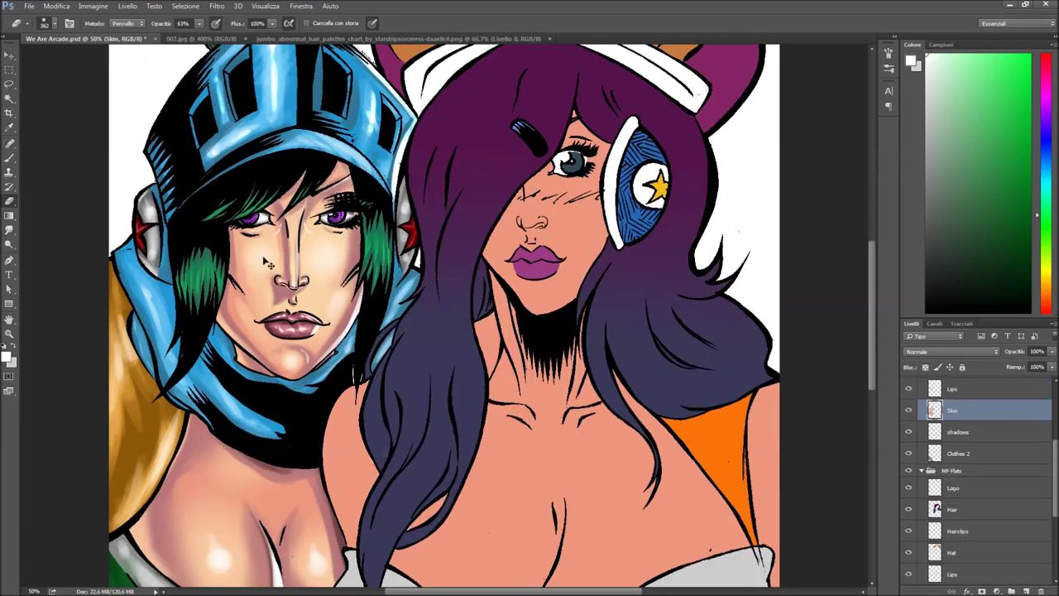
Step: Fine-tune the eraser brush settings up close, then select the Hat + Scarf layer
{"action": "key", "text": "ctrl+plus"}
{"action": "right_click", "coordinate": [331, 396]}
{"action": "key", "text": "Return"}
{"action": "key", "text": "ctrl+minus"}
{"action": "key", "text": "ctrl+minus"}
{"action": "key", "text": "ctrl+minus"}
{"action": "key", "text": "ctrl+plus"}
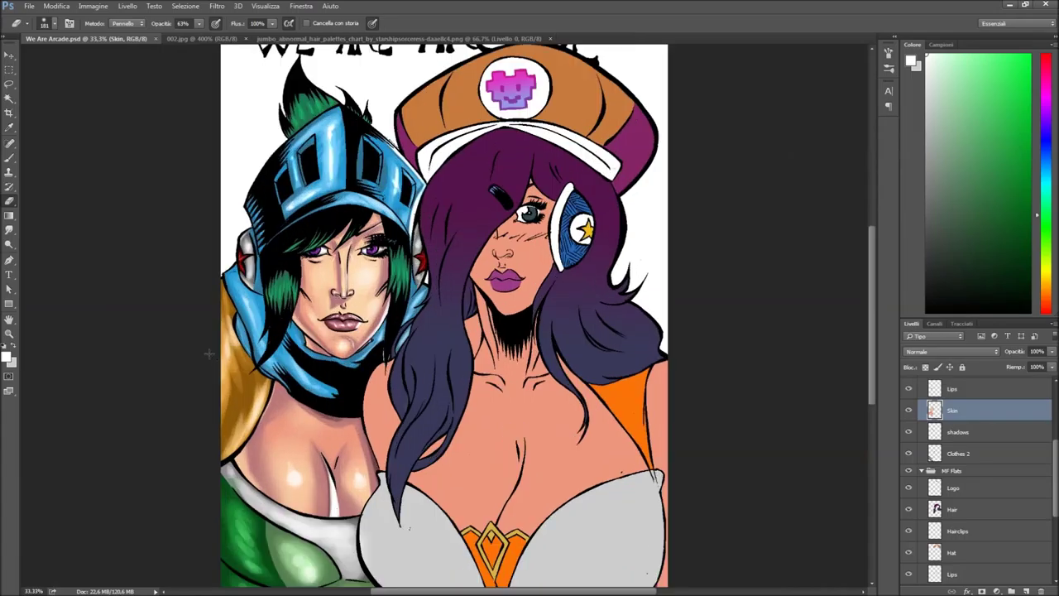
{"action": "key", "text": "ctrl+plus"}
{"action": "left_click", "coordinate": [935, 453]}
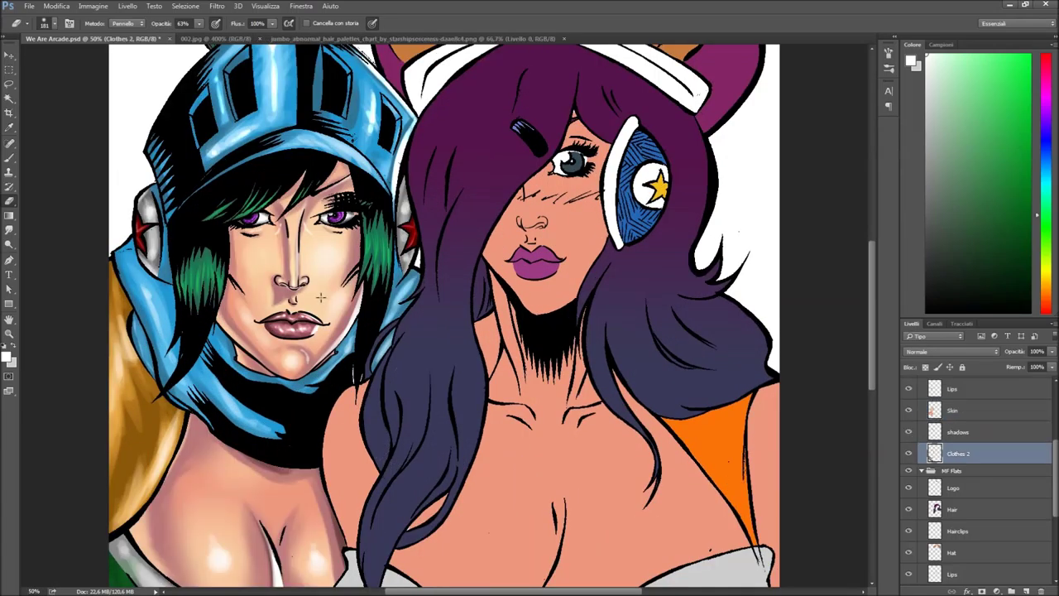
{"action": "scroll", "coordinate": [394, 308], "scroll_direction": "up", "scroll_amount": 3}
{"action": "left_click", "coordinate": [404, 215], "text": "ctrl"}
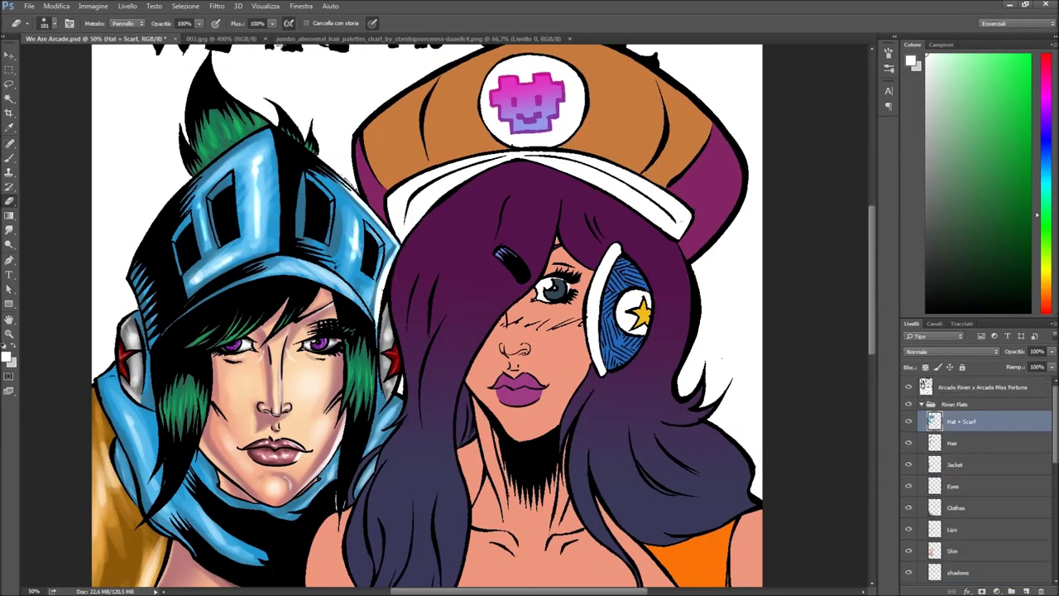
Step: Sample a dark purple from the hair palette chart and return to We Are Arcade
{"action": "left_click", "coordinate": [286, 38]}
{"action": "scroll", "coordinate": [272, 244], "scroll_direction": "up", "scroll_amount": 1}
{"action": "left_click", "coordinate": [913, 62]}
{"action": "left_click", "coordinate": [273, 243]}
{"action": "key", "text": "Return"}
{"action": "key", "text": "ctrl+Tab"}
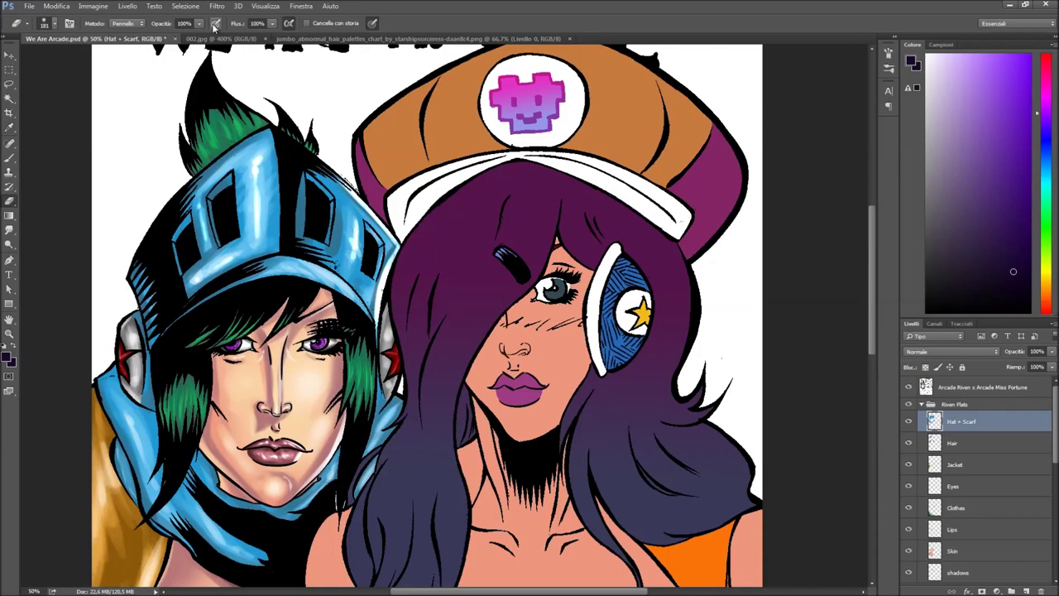
{"action": "scroll", "coordinate": [377, 222], "scroll_direction": "down", "scroll_amount": 5}
Step: Set brush opacity to 75% and paint dark purple shading on the Hair layer
{"action": "key", "text": "7"}
{"action": "key", "text": "5"}
{"action": "right_click", "coordinate": [376, 222]}
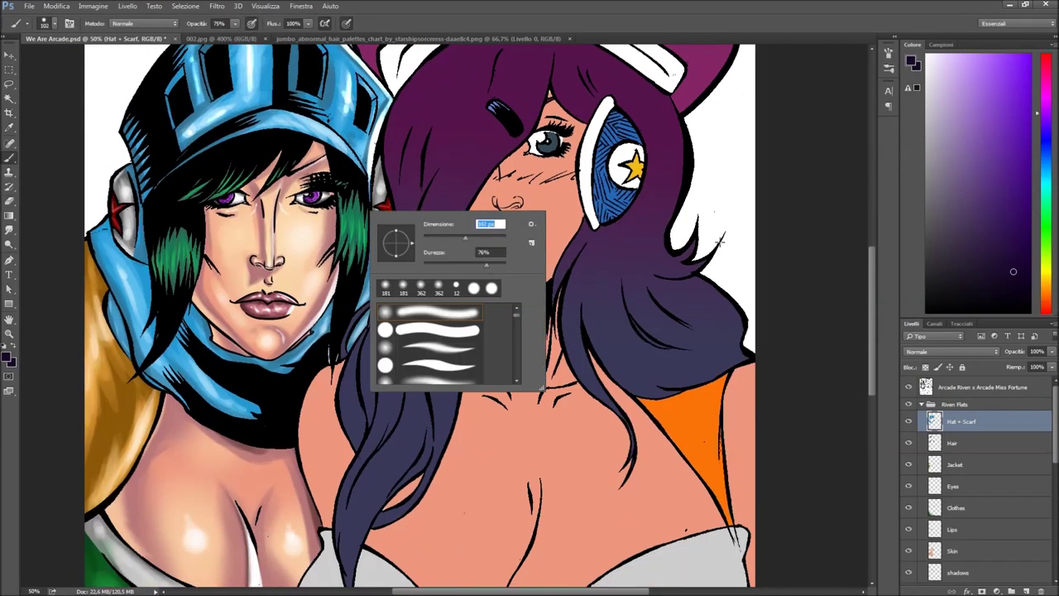
{"action": "left_click", "coordinate": [417, 200], "text": "ctrl"}
{"action": "right_click", "coordinate": [449, 275]}
{"action": "key", "text": "Escape"}
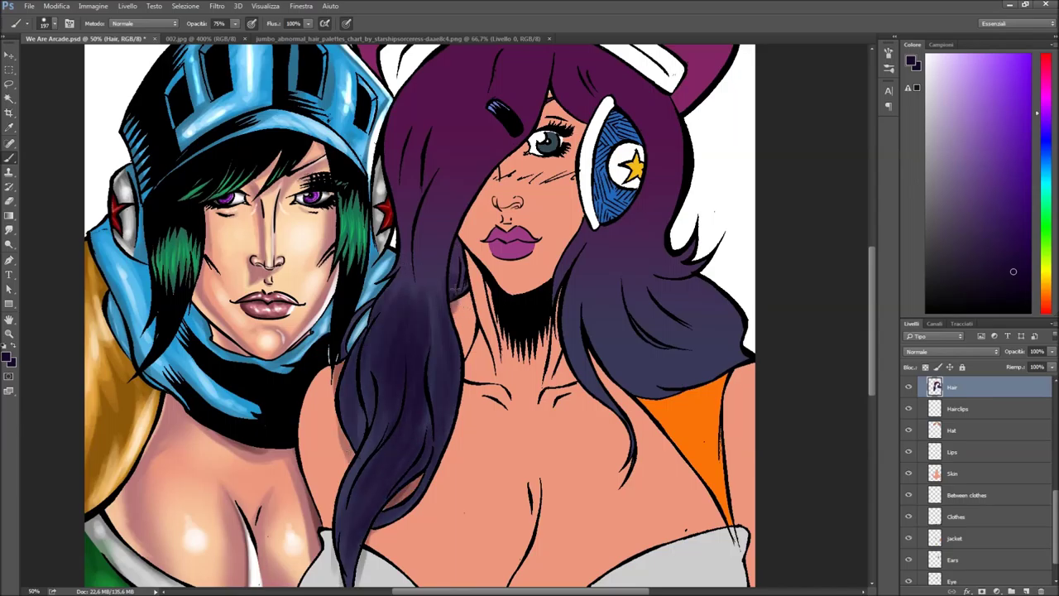
{"action": "left_click_drag", "start_coordinate": [710, 325], "coordinate": [729, 347]}
Step: Reduce the brush to 159 and add more dark purple strokes across the hair
{"action": "right_click", "coordinate": [553, 286]}
{"action": "key", "text": "Escape"}
{"action": "left_click_drag", "start_coordinate": [579, 389], "coordinate": [653, 331]}
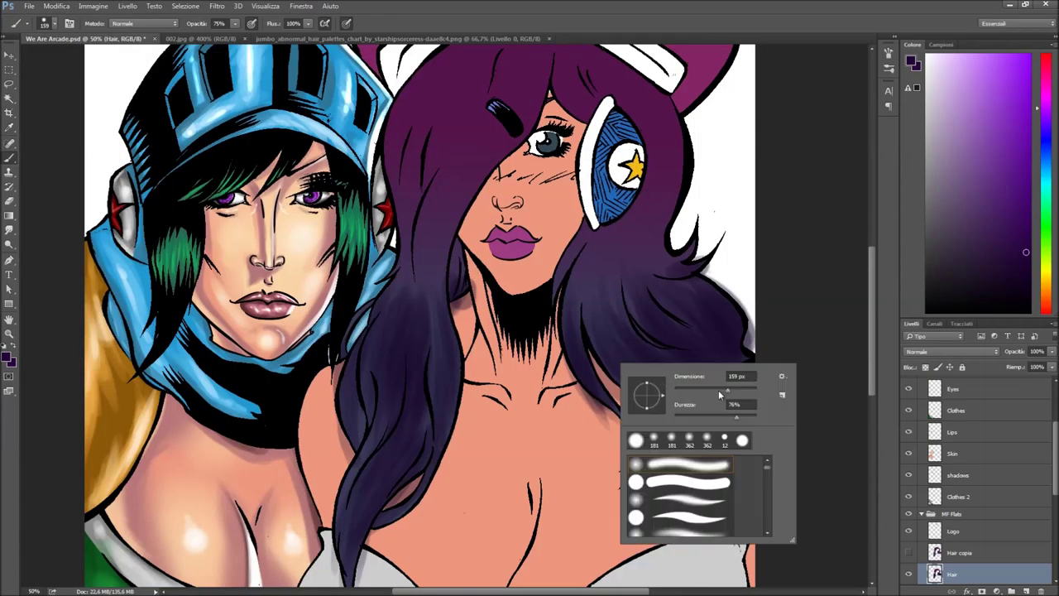
{"action": "key", "text": "Escape"}
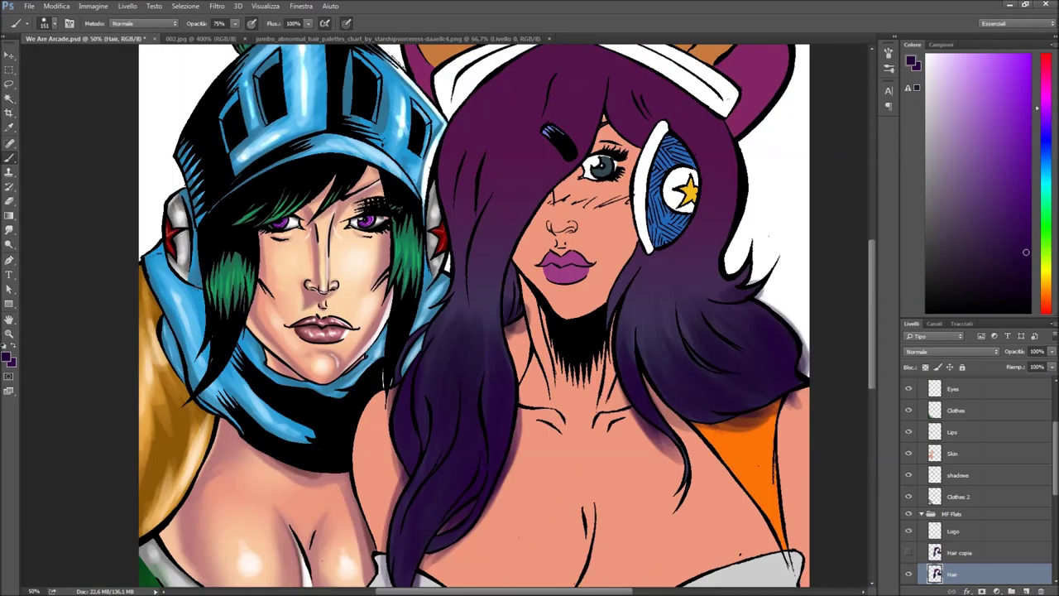
{"action": "right_click", "coordinate": [505, 351]}
{"action": "key", "text": "Escape"}
{"action": "left_click_drag", "start_coordinate": [408, 536], "coordinate": [391, 445]}
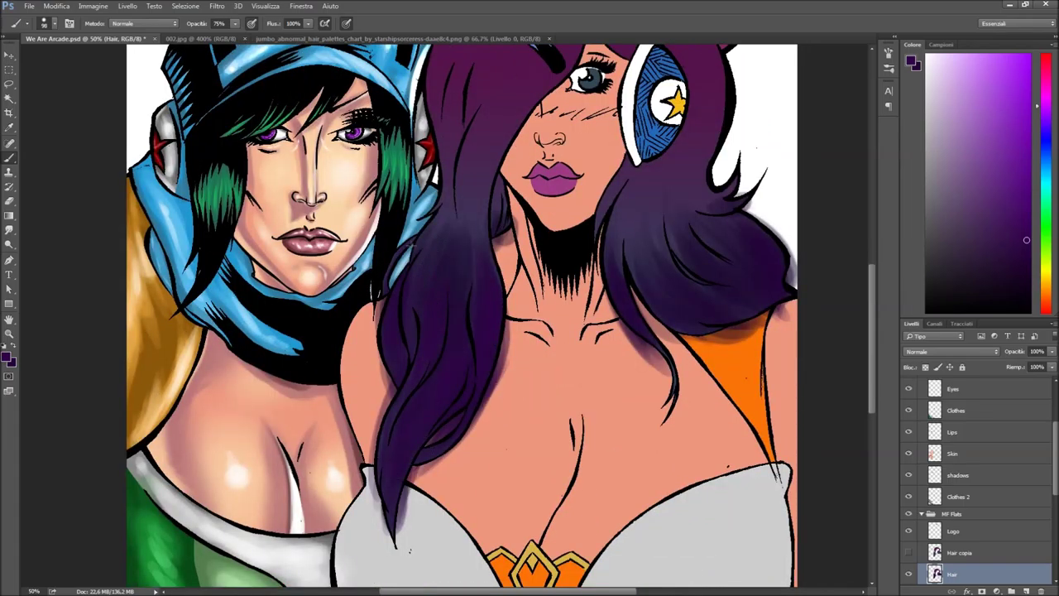
{"action": "left_click_drag", "start_coordinate": [462, 306], "coordinate": [340, 401]}
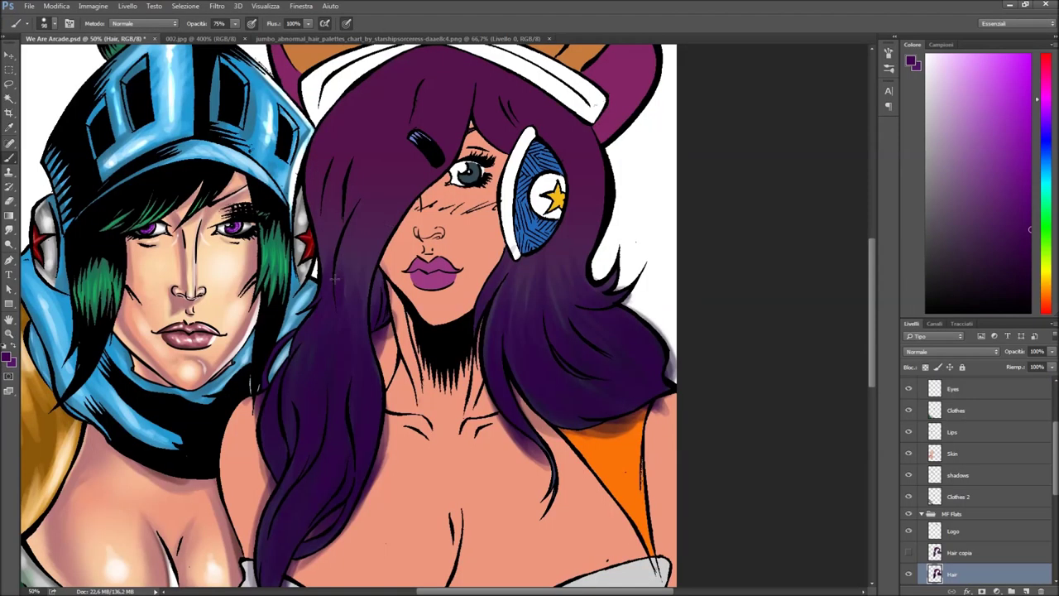
{"action": "right_click", "coordinate": [335, 279]}
{"action": "left_click_drag", "start_coordinate": [372, 415], "coordinate": [385, 373]}
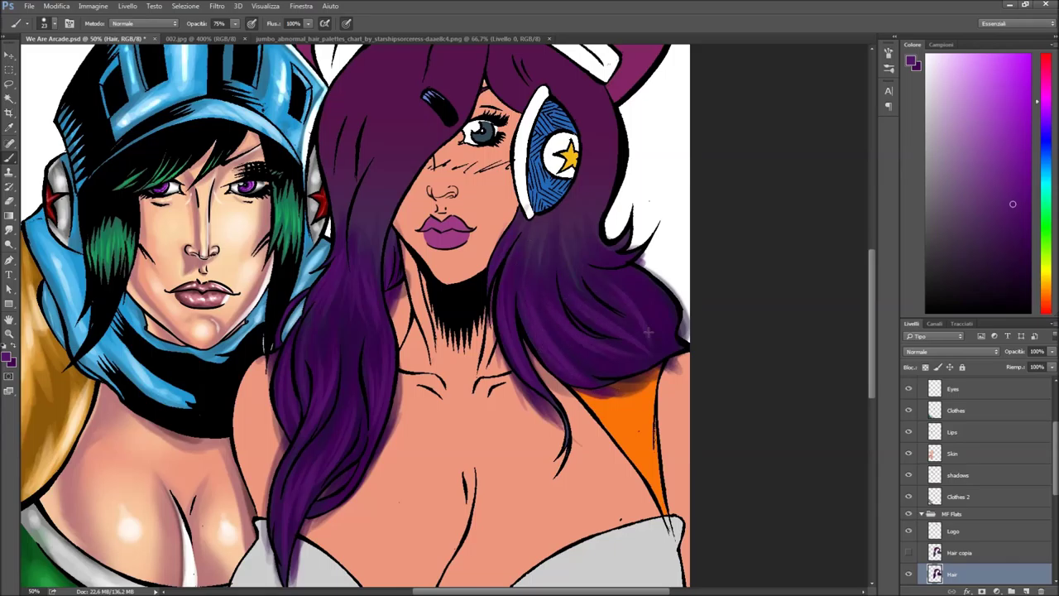
{"action": "scroll", "coordinate": [631, 282], "scroll_direction": "up", "scroll_amount": 3}
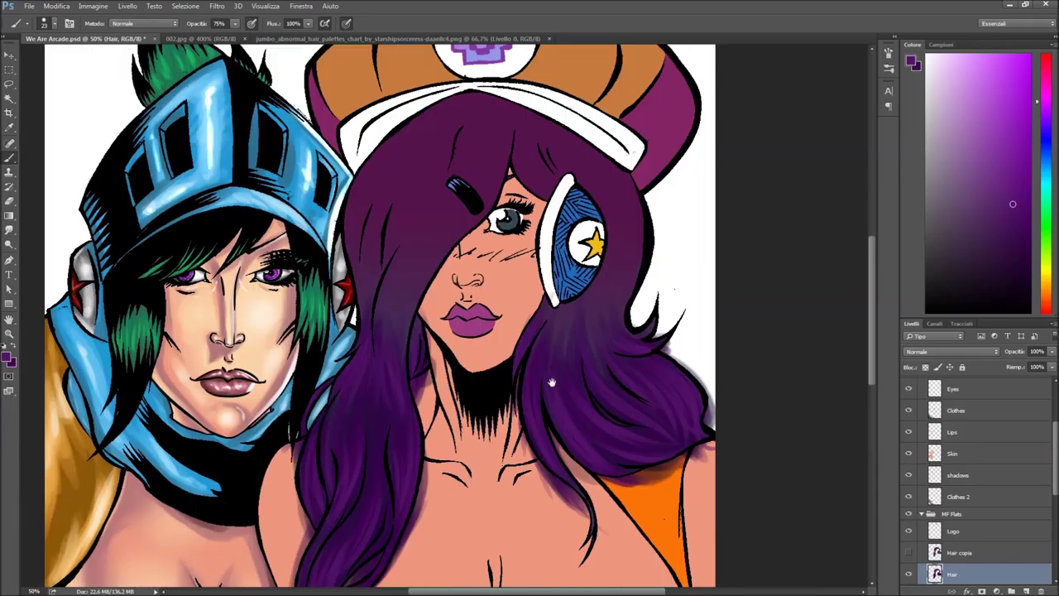
Step: Sample a pink from the palette chart and paint pink strokes over the upper hair
{"action": "left_click", "coordinate": [401, 38]}
{"action": "left_click", "coordinate": [12, 353]}
{"action": "left_click", "coordinate": [87, 38]}
{"action": "right_click", "coordinate": [511, 245]}
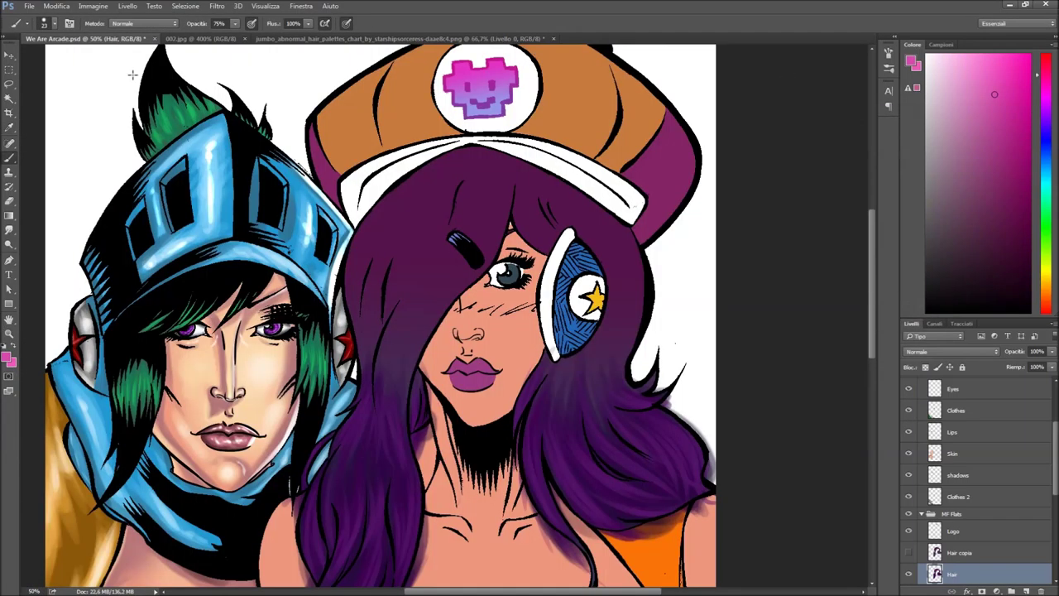
{"action": "left_click_drag", "start_coordinate": [579, 270], "coordinate": [586, 270]}
{"action": "left_click_drag", "start_coordinate": [496, 298], "coordinate": [463, 165]}
{"action": "left_click_drag", "start_coordinate": [439, 356], "coordinate": [470, 158]}
{"action": "left_click_drag", "start_coordinate": [376, 377], "coordinate": [452, 157]}
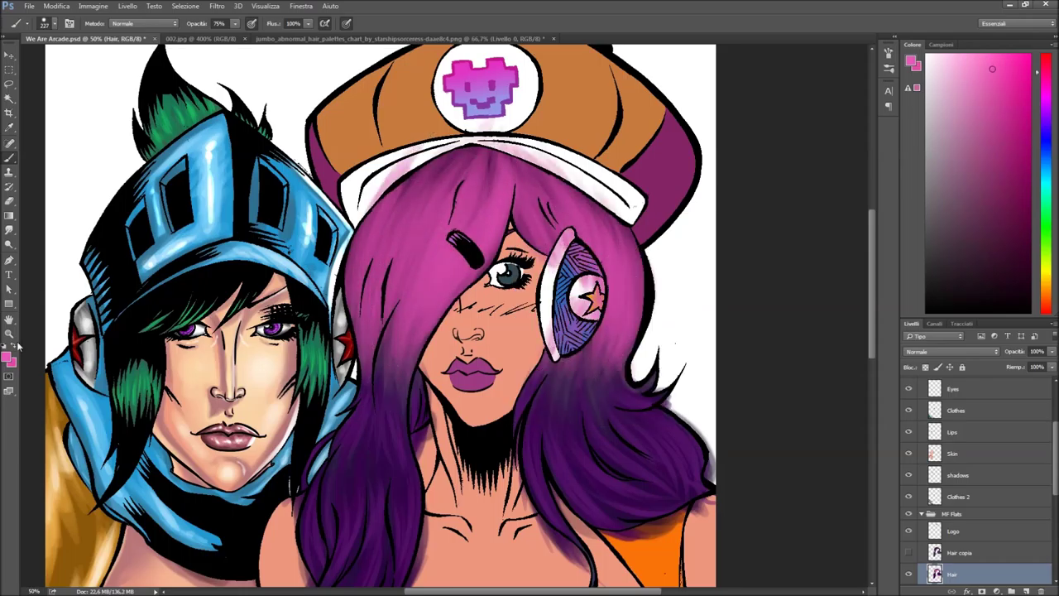
Step: Reduce the brush to 138 and add a brighter pink stroke to the upper hair
{"action": "right_click", "coordinate": [460, 283]}
{"action": "left_click_drag", "start_coordinate": [534, 308], "coordinate": [513, 309]}
{"action": "left_click_drag", "start_coordinate": [497, 277], "coordinate": [476, 194]}
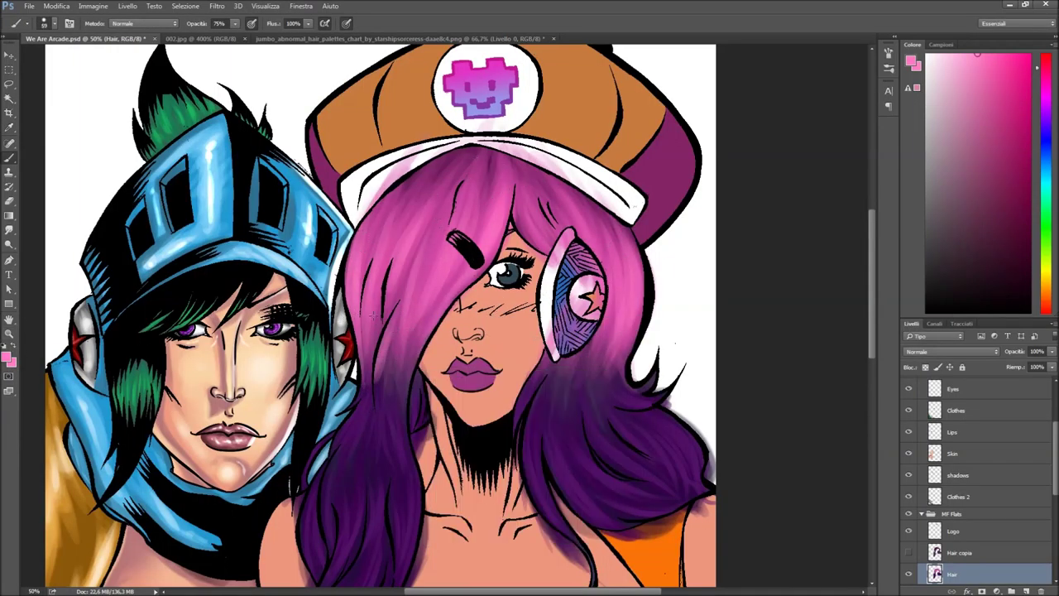
{"action": "scroll", "coordinate": [617, 335], "scroll_direction": "down", "scroll_amount": 2}
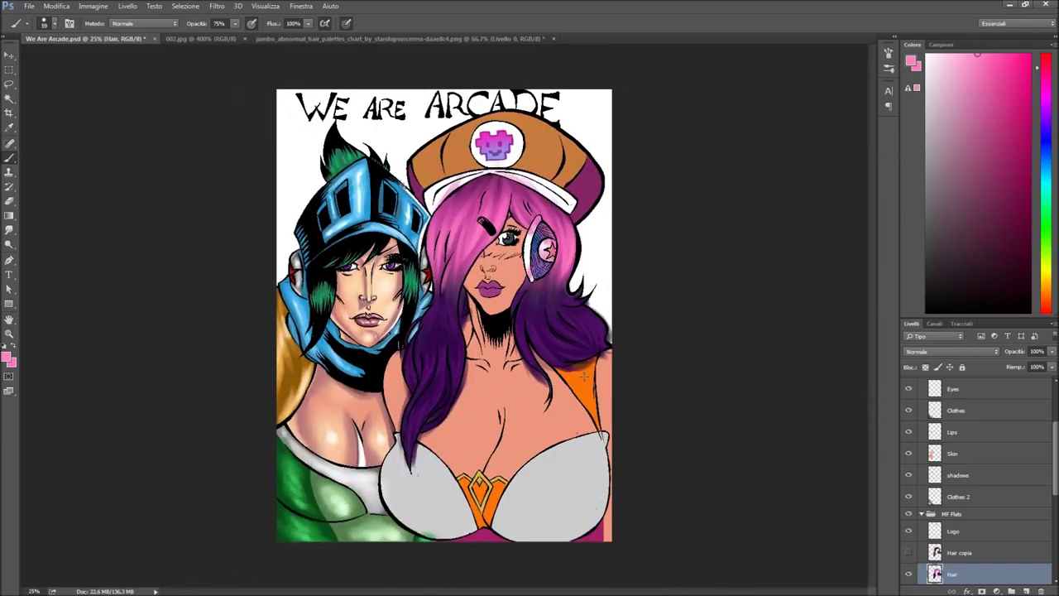
{"action": "scroll", "coordinate": [585, 377], "scroll_direction": "up", "scroll_amount": 3}
{"action": "scroll", "coordinate": [584, 377], "scroll_direction": "down", "scroll_amount": 1}
{"action": "key", "text": "w"}
{"action": "scroll", "coordinate": [585, 377], "scroll_direction": "down", "scroll_amount": 2}
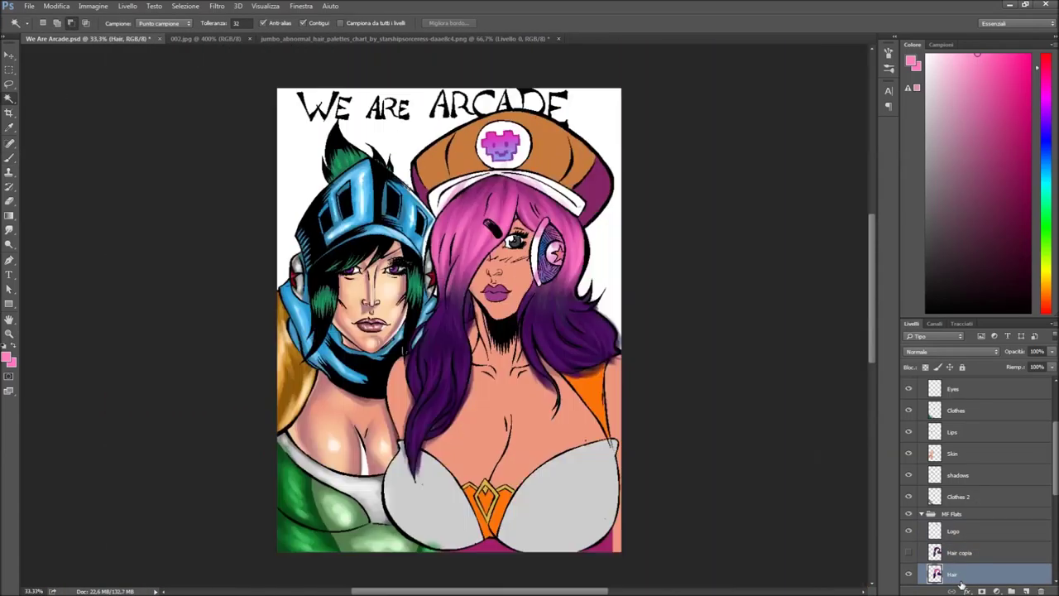
Step: Pick a skin tone in the Color Picker and ready the Brush
{"action": "scroll", "coordinate": [197, 376], "scroll_direction": "up", "scroll_amount": 1}
{"action": "left_click", "coordinate": [911, 60]}
{"action": "left_click", "coordinate": [906, 134]}
{"action": "key", "text": "b"}
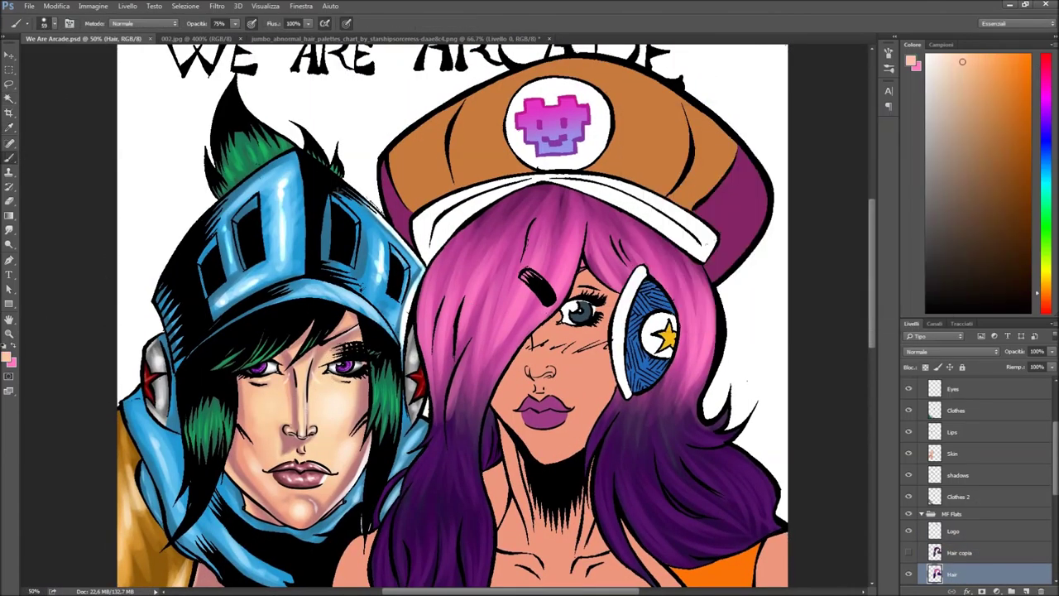
{"action": "left_click", "coordinate": [952, 541]}
{"action": "right_click", "coordinate": [589, 384]}
{"action": "key", "text": "Escape"}
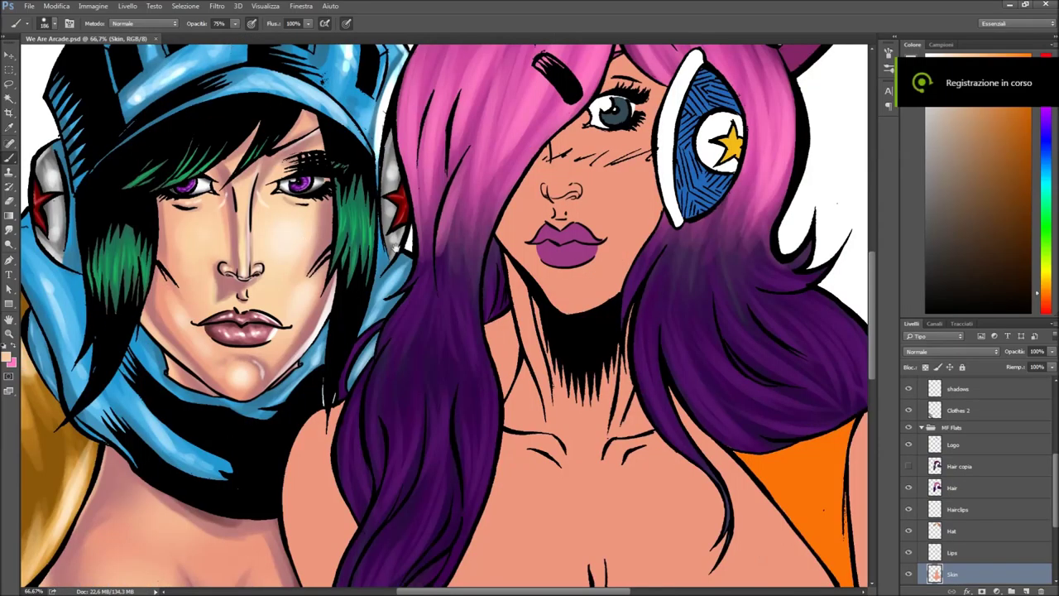
Step: Duplicate the Skin layer as Skin copia, hide the original, and select the copy
{"action": "key", "text": "e"}
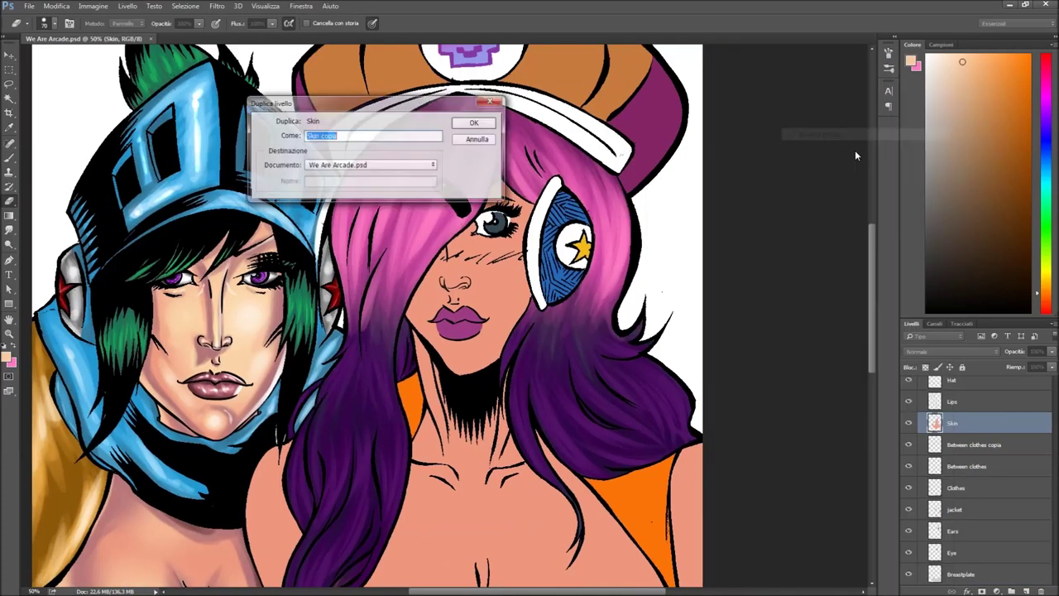
{"action": "key", "text": "Return"}
{"action": "right_click", "coordinate": [507, 207]}
{"action": "key", "text": "Escape"}
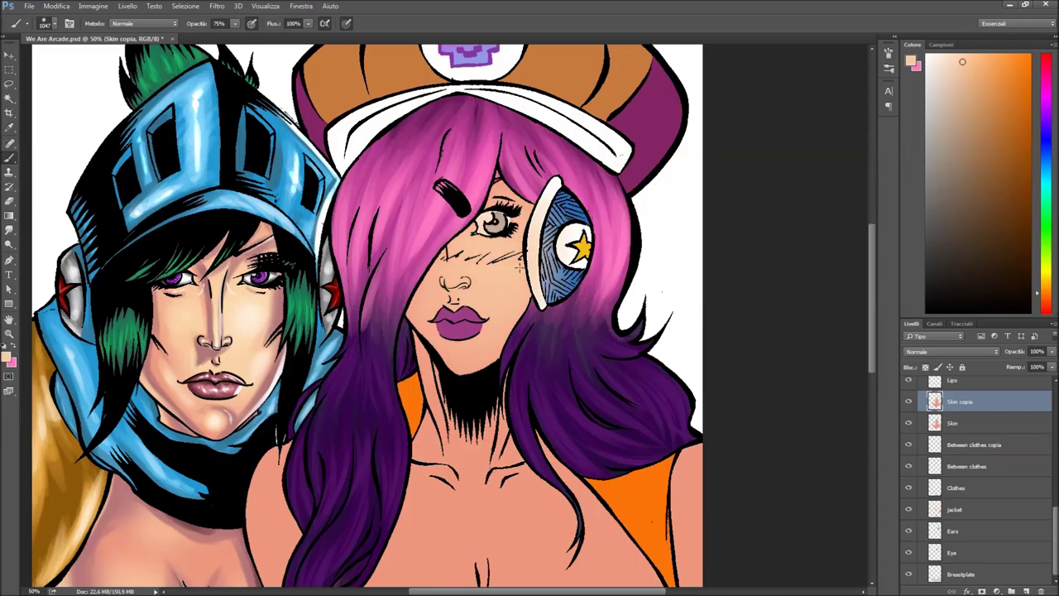
{"action": "scroll", "coordinate": [369, 319], "scroll_direction": "down", "scroll_amount": 5}
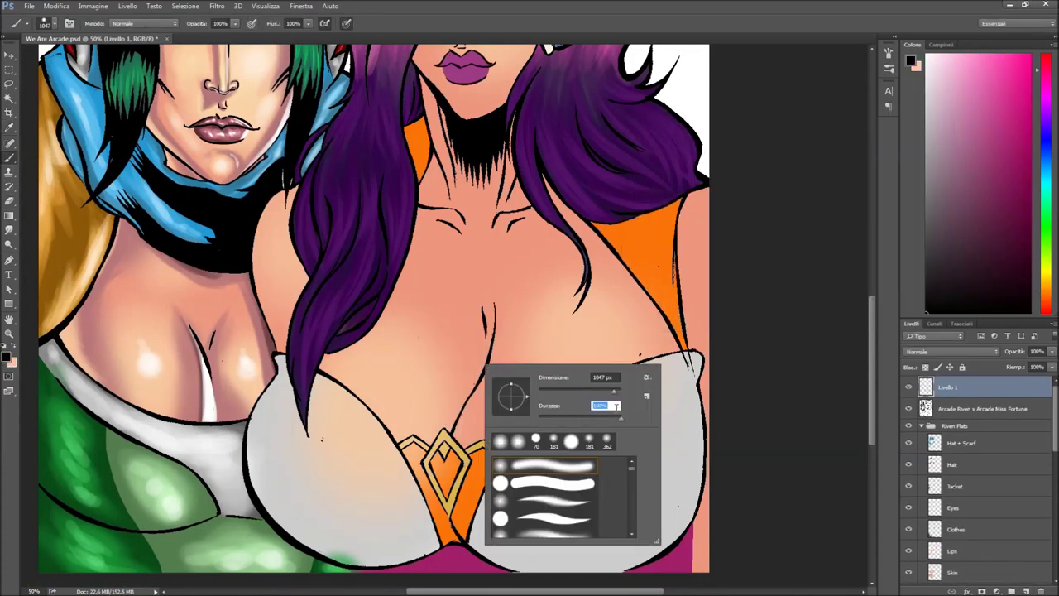
{"action": "key", "text": "Return"}
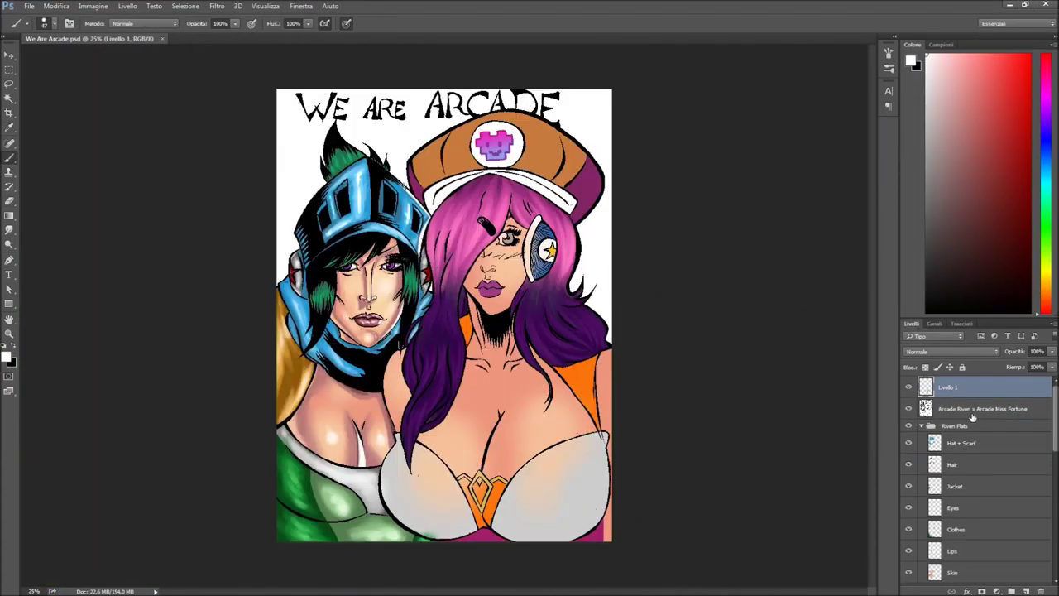
{"action": "right_click", "coordinate": [977, 414]}
{"action": "left_click", "coordinate": [853, 426]}
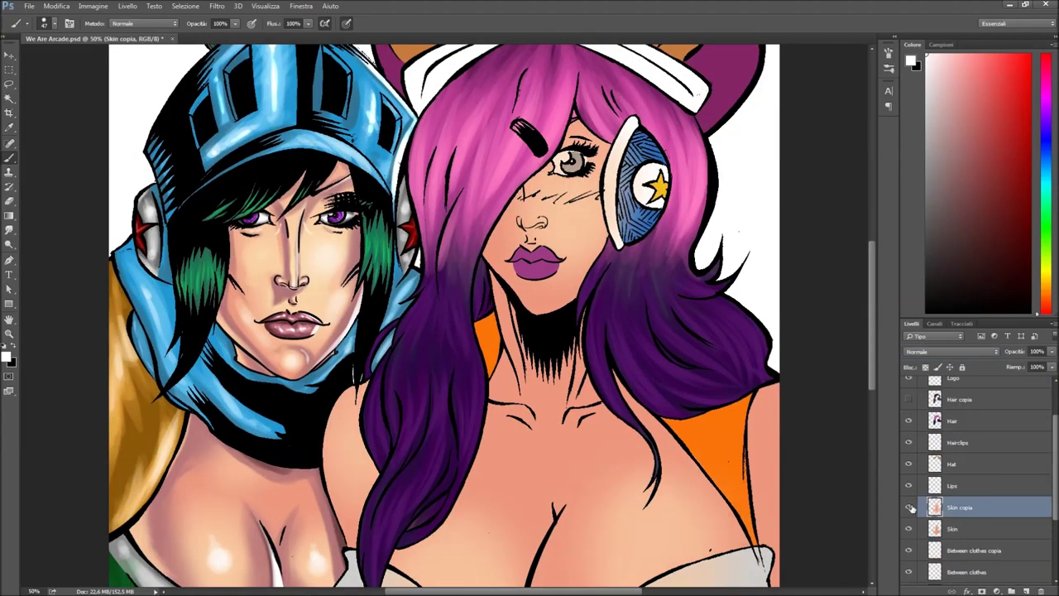
Step: Enlarge the brush to 192 and pick a lighter skin tone
{"action": "right_click", "coordinate": [530, 199]}
{"action": "left_click", "coordinate": [7, 356]}
{"action": "left_click", "coordinate": [899, 134]}
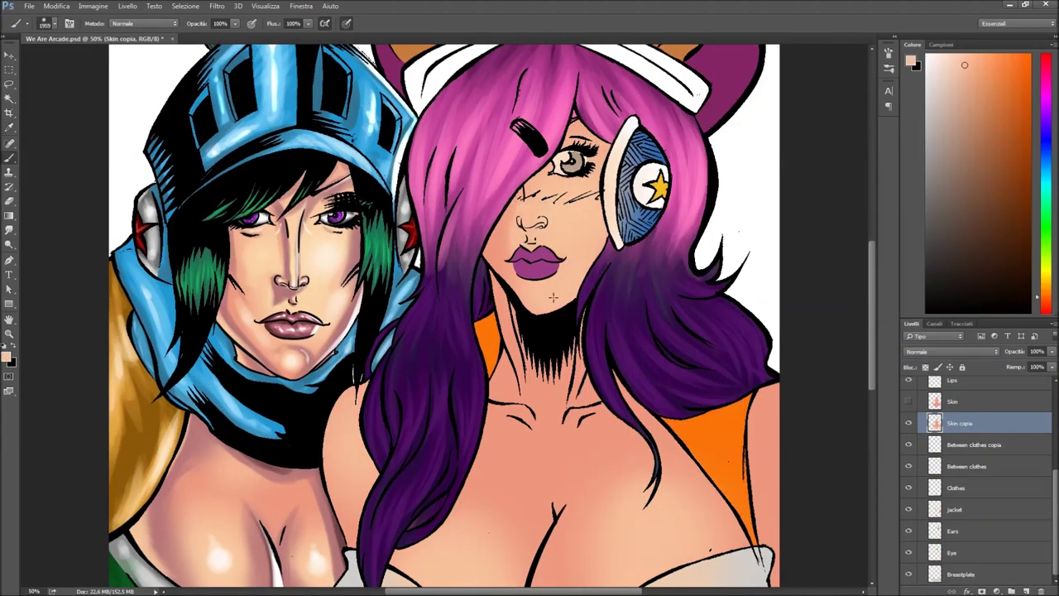
Step: Set the brush opacity to 53% and pick a new skin tone as the painting colour
{"action": "key", "text": "ctrl+plus"}
{"action": "key", "text": "5"}
{"action": "key", "text": "3"}
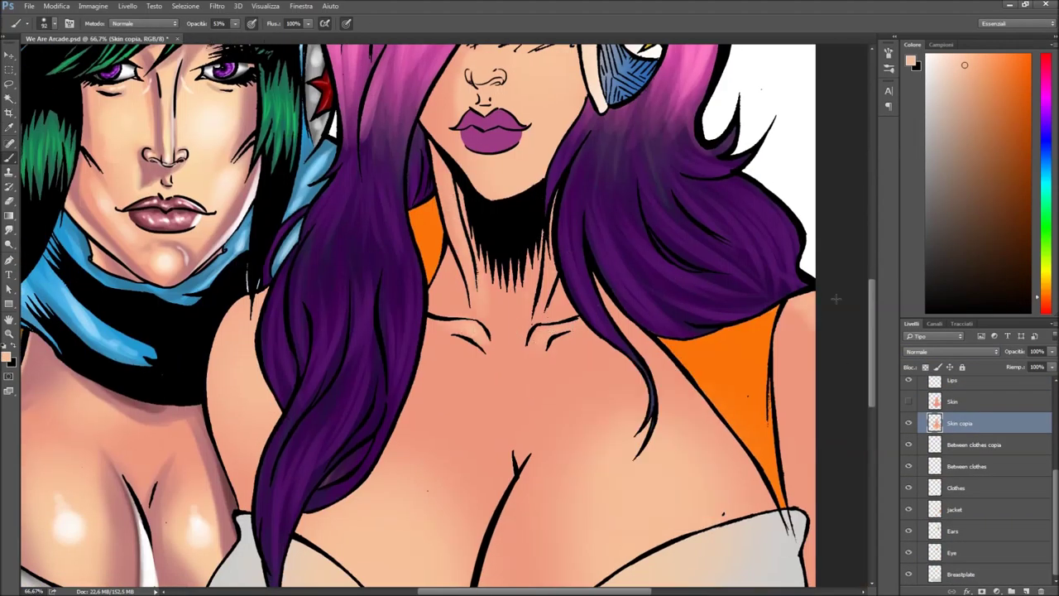
{"action": "left_click_drag", "start_coordinate": [844, 412], "coordinate": [840, 345]}
{"action": "left_click", "coordinate": [6, 356]}
{"action": "left_click", "coordinate": [908, 134]}
{"action": "right_click", "coordinate": [490, 319]}
{"action": "key", "text": "Return"}
Step: At 77% opacity, dab soft blush beside the nose and pick a duskier red-pink
{"action": "mouse_move", "coordinate": [407, 280]}
{"action": "left_mouse_down"}
{"action": "mouse_move", "coordinate": [373, 274]}
{"action": "mouse_move", "coordinate": [391, 358]}
{"action": "mouse_move", "coordinate": [245, 365]}
{"action": "mouse_move", "coordinate": [321, 583]}
{"action": "left_mouse_up"}
{"action": "left_click_drag", "start_coordinate": [190, 473], "coordinate": [392, 400]}
{"action": "key", "text": "7"}
{"action": "key", "text": "7"}
{"action": "key", "text": "ctrl+plus"}
{"action": "left_click_drag", "start_coordinate": [414, 236], "coordinate": [406, 260]}
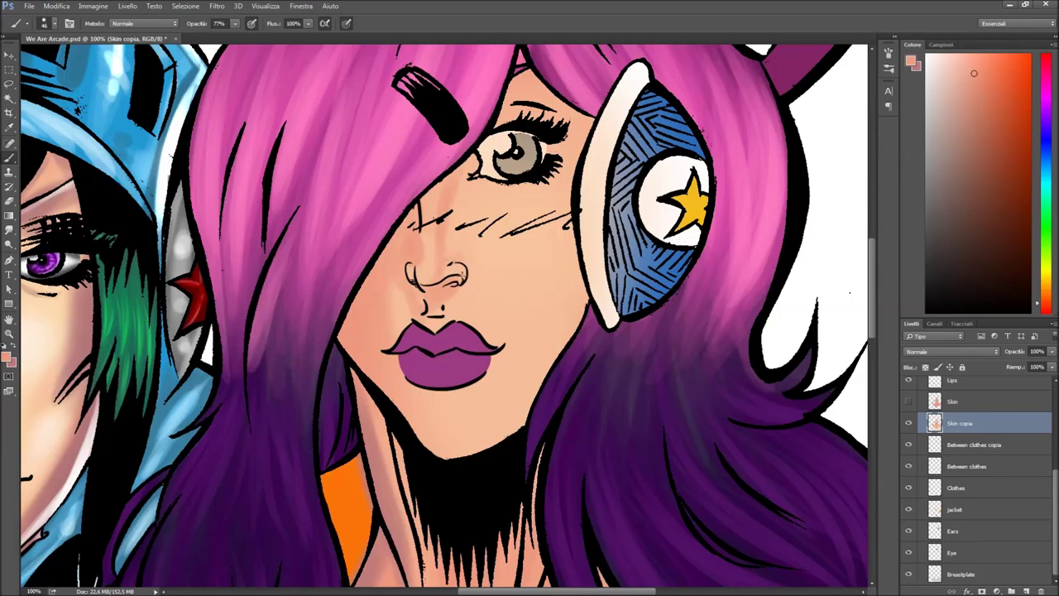
{"action": "left_click", "coordinate": [441, 248], "text": "alt"}
{"action": "left_click_drag", "start_coordinate": [376, 238], "coordinate": [351, 348]}
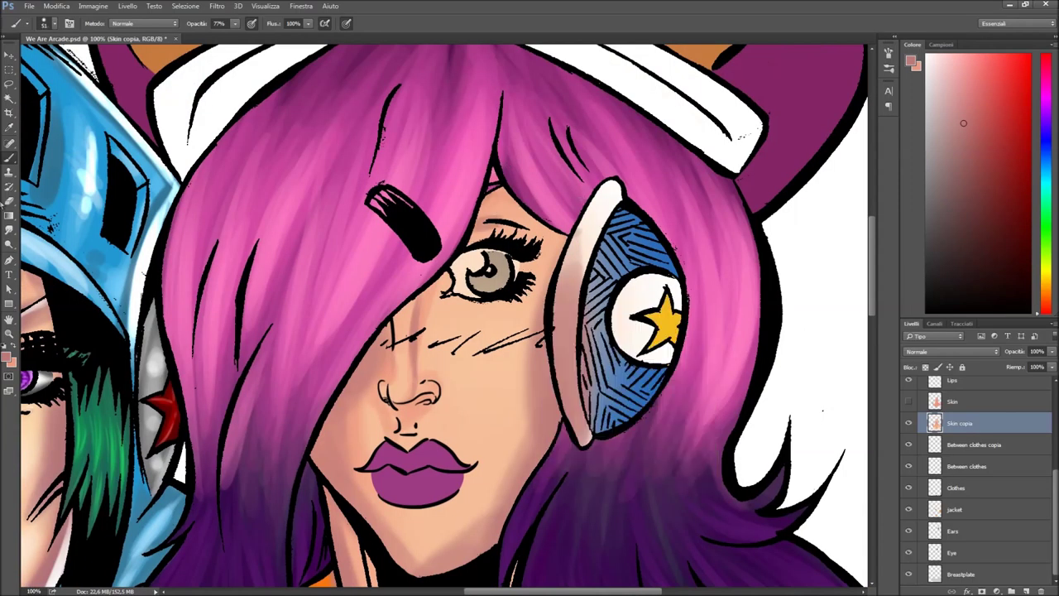
{"action": "key", "text": "e"}
{"action": "left_click", "coordinate": [960, 455]}
Step: Paint a white highlight down the pink-haired woman's nose
{"action": "key", "text": "ctrl+plus"}
{"action": "key", "text": "ctrl+plus"}
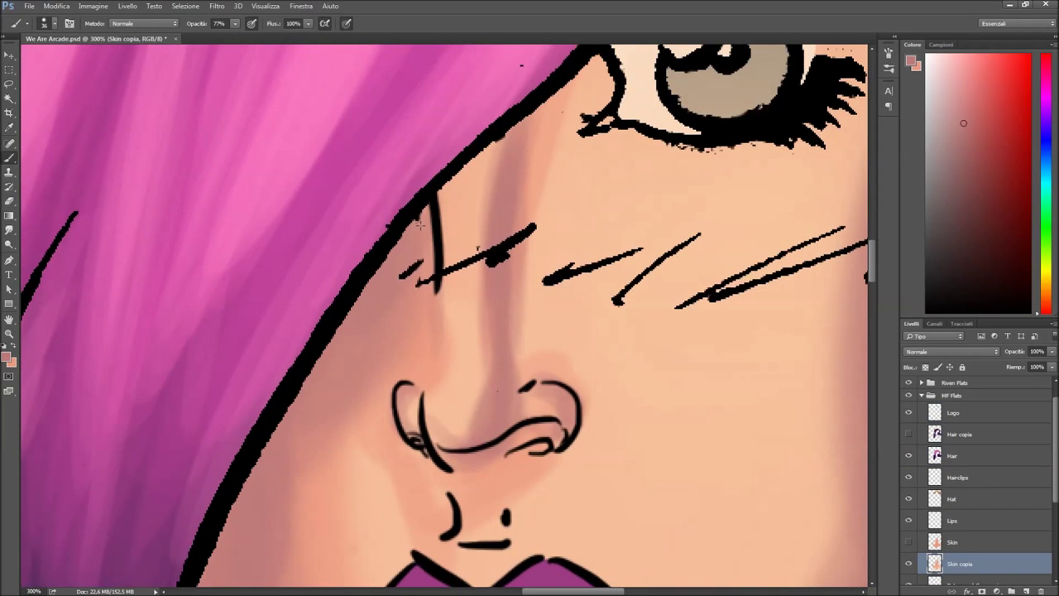
{"action": "right_click", "coordinate": [492, 374]}
{"action": "key", "text": "Escape"}
{"action": "key", "text": "ctrl+minus"}
{"action": "key", "text": "ctrl+minus"}
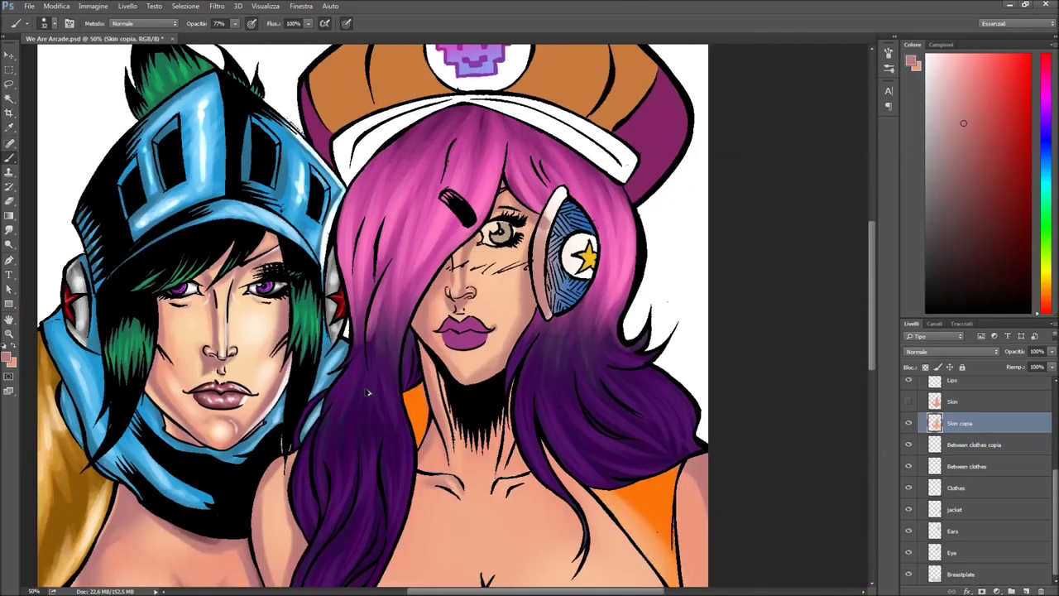
{"action": "key", "text": "ctrl+plus"}
{"action": "scroll", "coordinate": [481, 228], "scroll_direction": "up", "scroll_amount": 3}
{"action": "key", "text": "ctrl+minus"}
{"action": "key", "text": "ctrl+minus"}
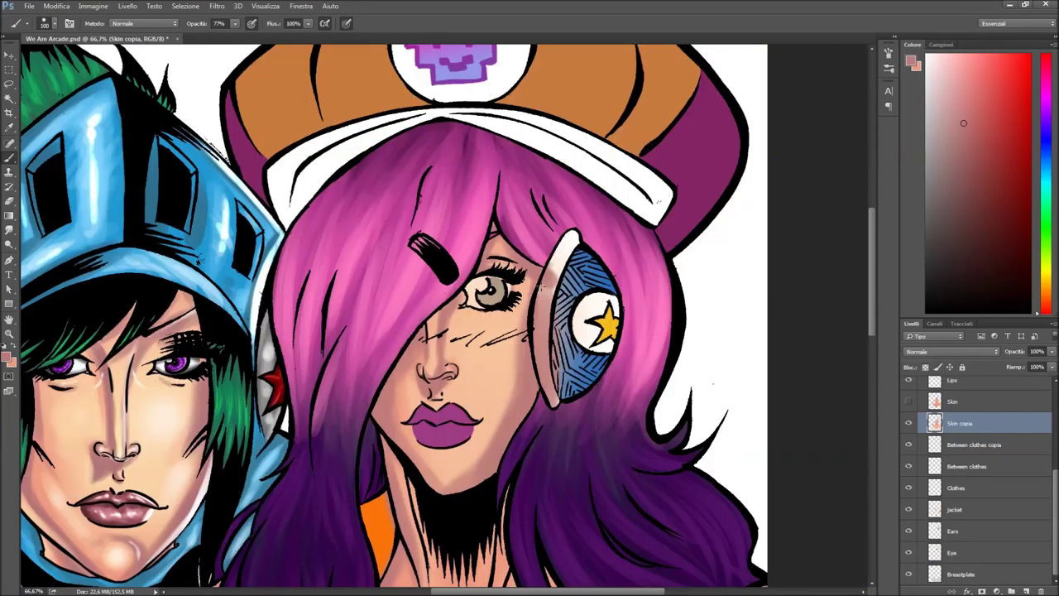
{"action": "key", "text": "ctrl+plus"}
{"action": "key", "text": "ctrl+plus"}
{"action": "right_click", "coordinate": [604, 352]}
{"action": "key", "text": "Escape"}
{"action": "left_click", "coordinate": [7, 356]}
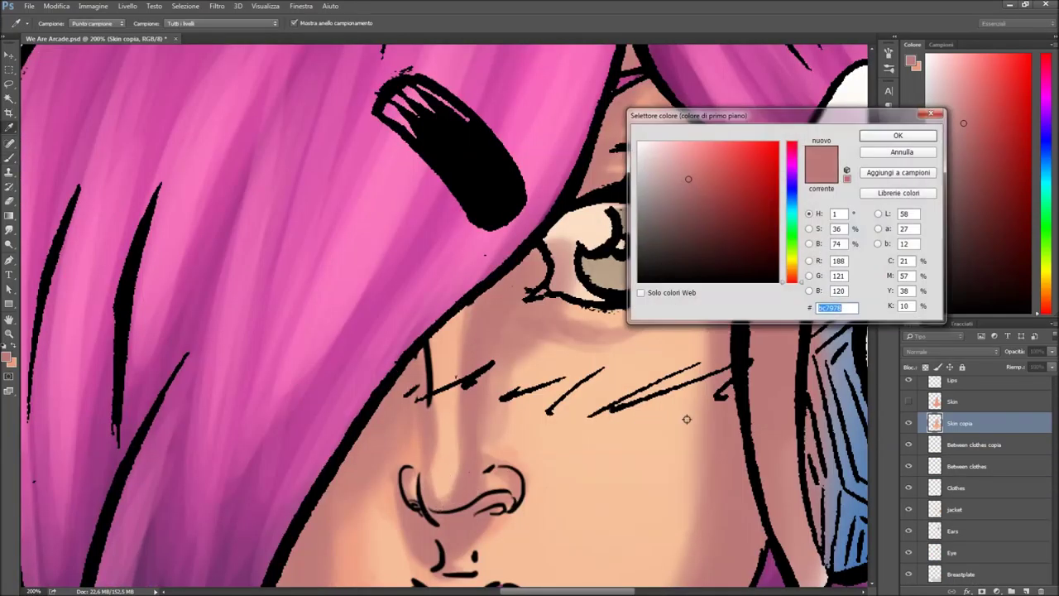
{"action": "left_click", "coordinate": [901, 135]}
{"action": "left_click_drag", "start_coordinate": [458, 308], "coordinate": [461, 506]}
{"action": "scroll", "coordinate": [478, 481], "scroll_direction": "down", "scroll_amount": 1}
Step: Choose a pink painting colour and bring the neck into view
{"action": "key", "text": "ctrl+minus"}
{"action": "key", "text": "ctrl+minus"}
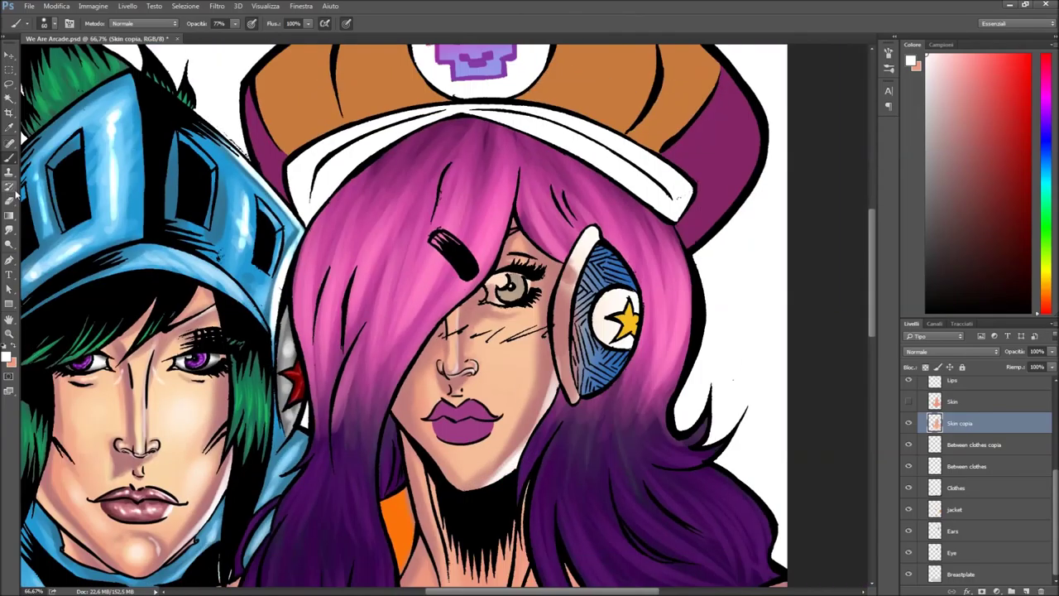
{"action": "key", "text": "ctrl+plus"}
{"action": "key", "text": "ctrl+plus"}
{"action": "left_click", "coordinate": [6, 356]}
{"action": "left_click", "coordinate": [899, 134]}
{"action": "scroll", "coordinate": [497, 373], "scroll_direction": "down", "scroll_amount": 2}
{"action": "key", "text": "ctrl+minus"}
{"action": "key", "text": "ctrl+minus"}
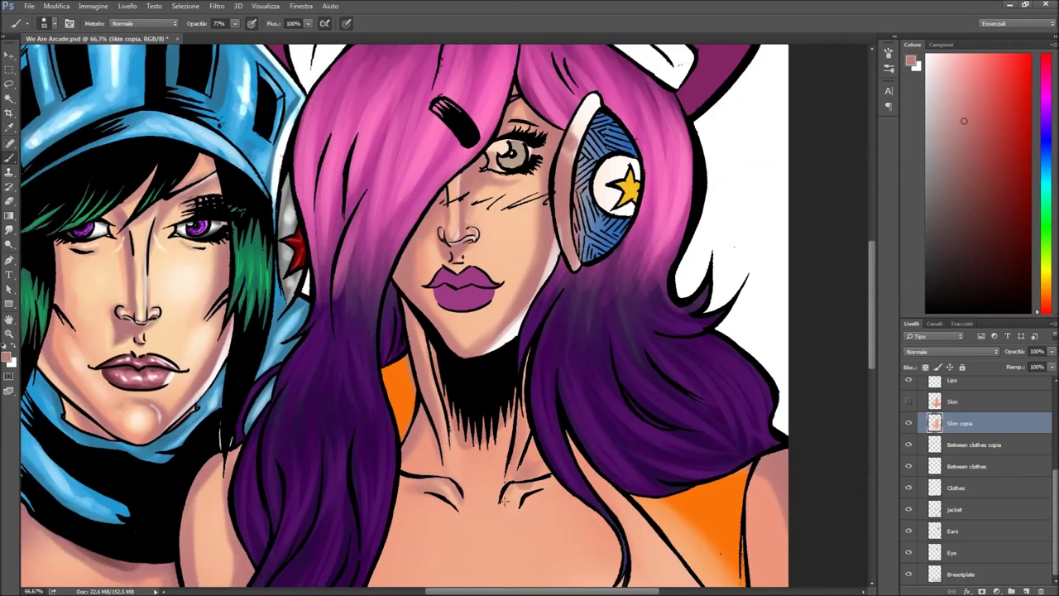
{"action": "scroll", "coordinate": [503, 500], "scroll_direction": "down", "scroll_amount": 5}
{"action": "scroll", "coordinate": [380, 241], "scroll_direction": "up", "scroll_amount": 2}
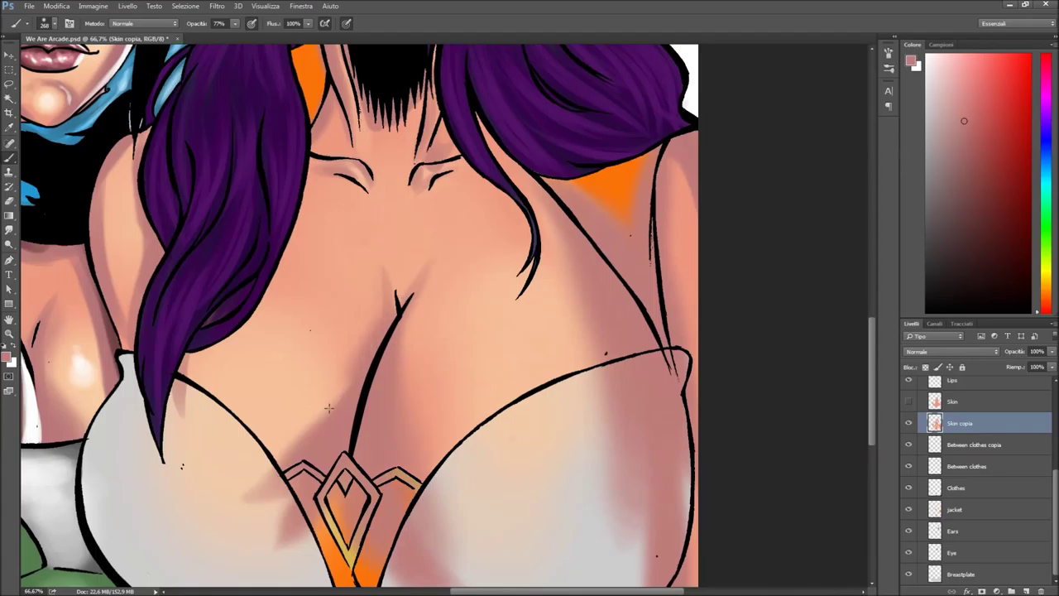
Step: Paint white highlights across the right shoulder, then swap back to pink
{"action": "key", "text": "x"}
{"action": "left_click_drag", "start_coordinate": [604, 240], "coordinate": [671, 344]}
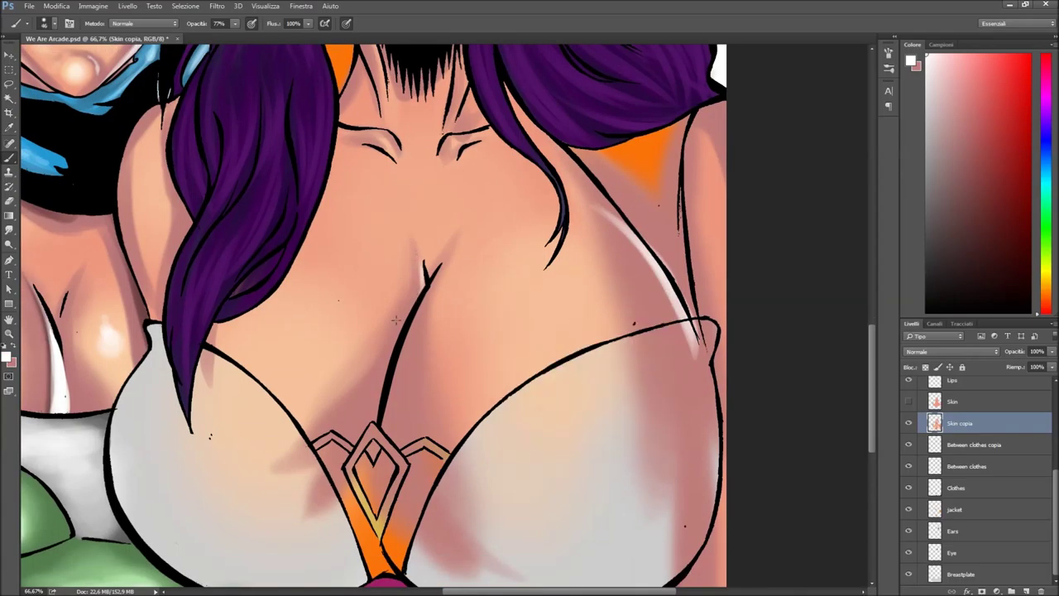
{"action": "key", "text": "ctrl+0"}
{"action": "key", "text": "ctrl+1"}
{"action": "key", "text": "x"}
{"action": "right_click", "coordinate": [405, 361]}
{"action": "key", "text": "Escape"}
{"action": "scroll", "coordinate": [447, 315], "scroll_direction": "down", "scroll_amount": 3}
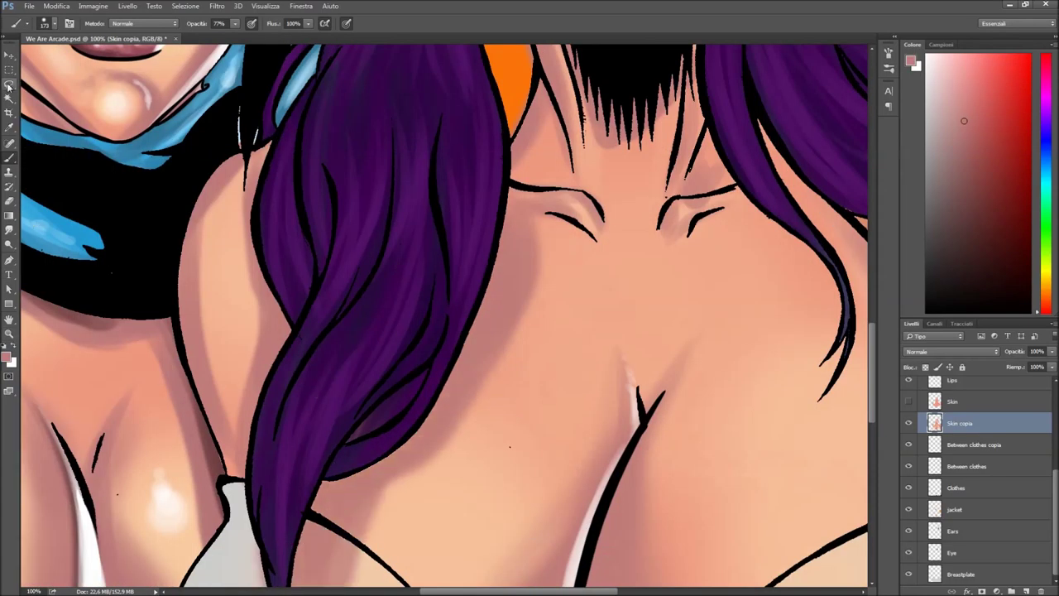
Step: Sample the peach skin colour from the canvas with the eyedropper
{"action": "scroll", "coordinate": [414, 381], "scroll_direction": "up", "scroll_amount": 3}
{"action": "scroll", "coordinate": [745, 549], "scroll_direction": "down", "scroll_amount": 3}
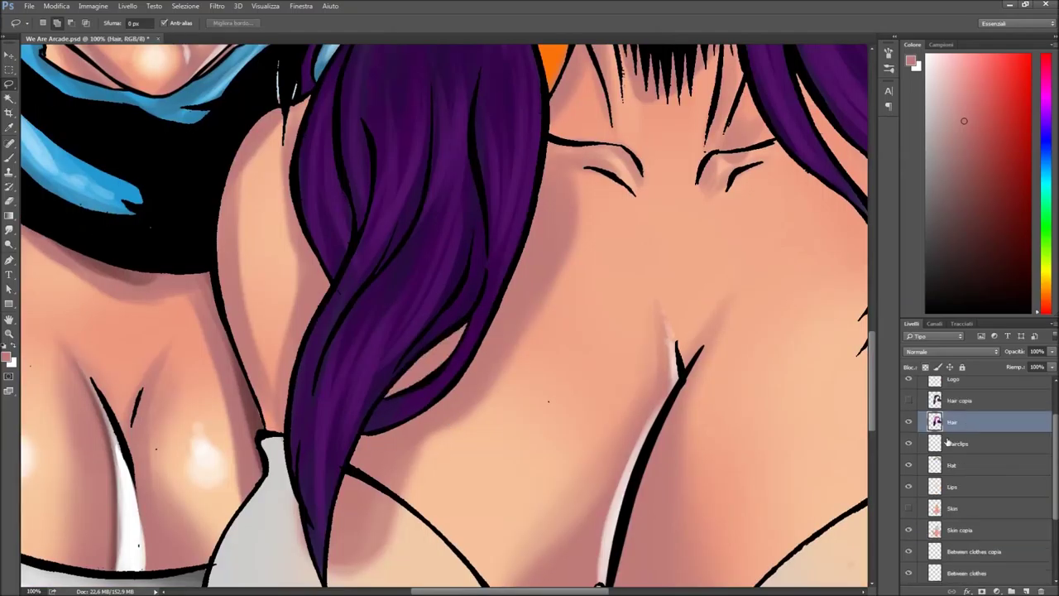
{"action": "key", "text": "ctrl+0"}
{"action": "key", "text": "ctrl+1"}
{"action": "key", "text": "b"}
{"action": "scroll", "coordinate": [404, 279], "scroll_direction": "down", "scroll_amount": 10}
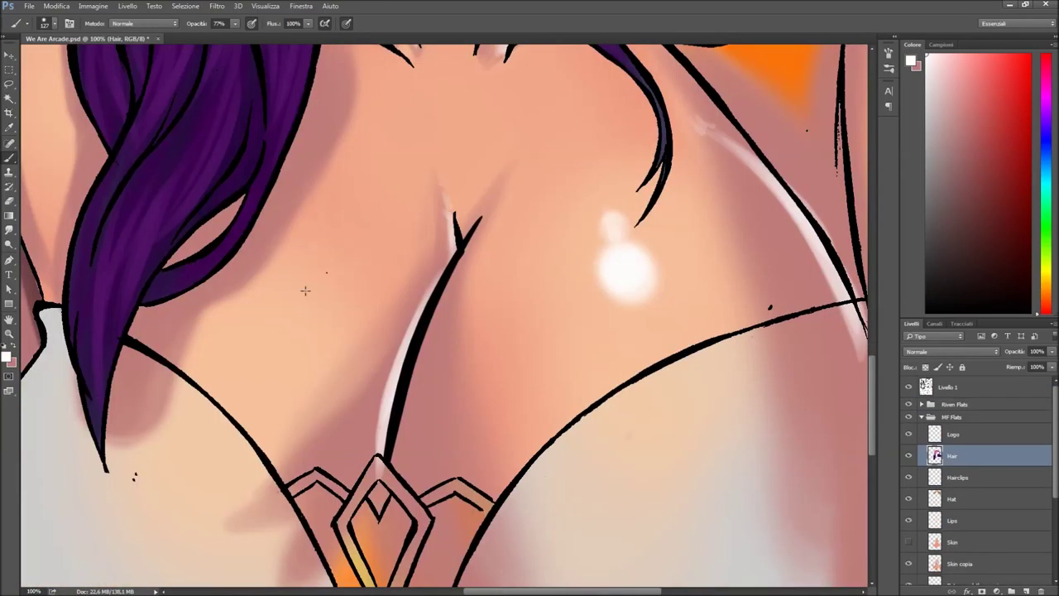
{"action": "key", "text": "ctrl+0"}
{"action": "key", "text": "ctrl+1"}
{"action": "right_click", "coordinate": [645, 402]}
{"action": "key", "text": "Escape"}
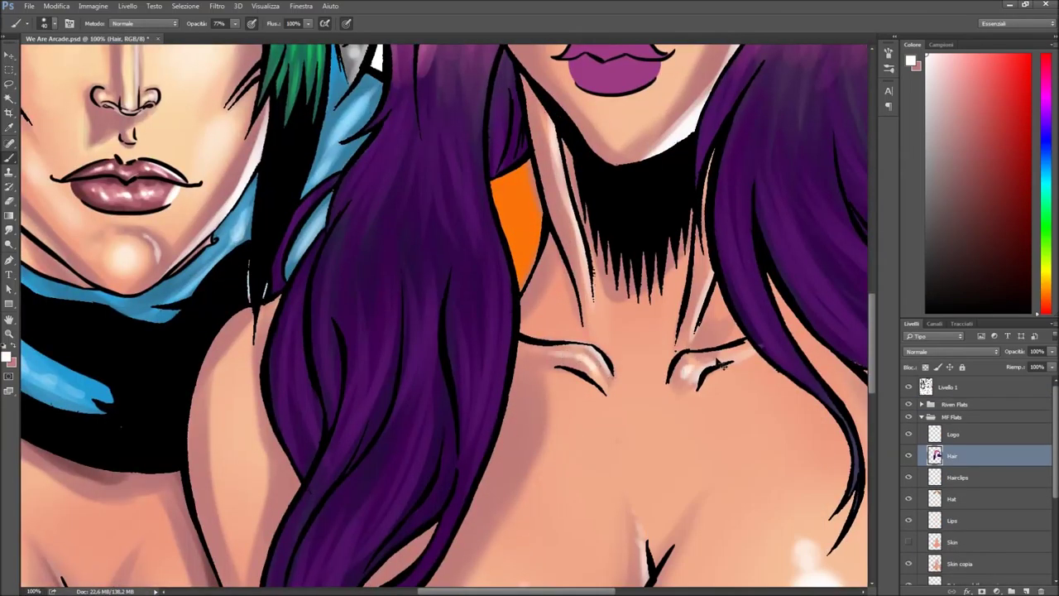
{"action": "scroll", "coordinate": [447, 314], "scroll_direction": "up", "scroll_amount": 3}
{"action": "key", "text": "i"}
{"action": "left_click", "coordinate": [6, 356]}
{"action": "key", "text": "Return"}
Step: Resize the brush and switch to the Eraser to touch up the chest
{"action": "scroll", "coordinate": [497, 289], "scroll_direction": "up", "scroll_amount": 3}
{"action": "key", "text": "b"}
{"action": "right_click", "coordinate": [500, 286]}
{"action": "key", "text": "Escape"}
{"action": "scroll", "coordinate": [442, 444], "scroll_direction": "down", "scroll_amount": 6}
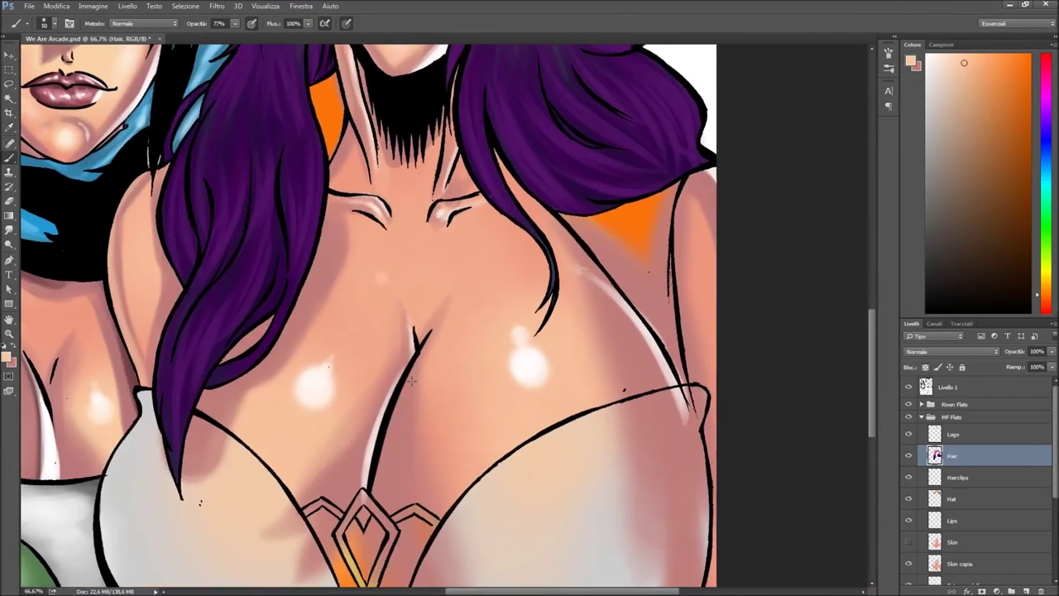
{"action": "key", "text": "ctrl+minus"}
{"action": "scroll", "coordinate": [428, 248], "scroll_direction": "up", "scroll_amount": 6}
{"action": "key", "text": "ctrl+0"}
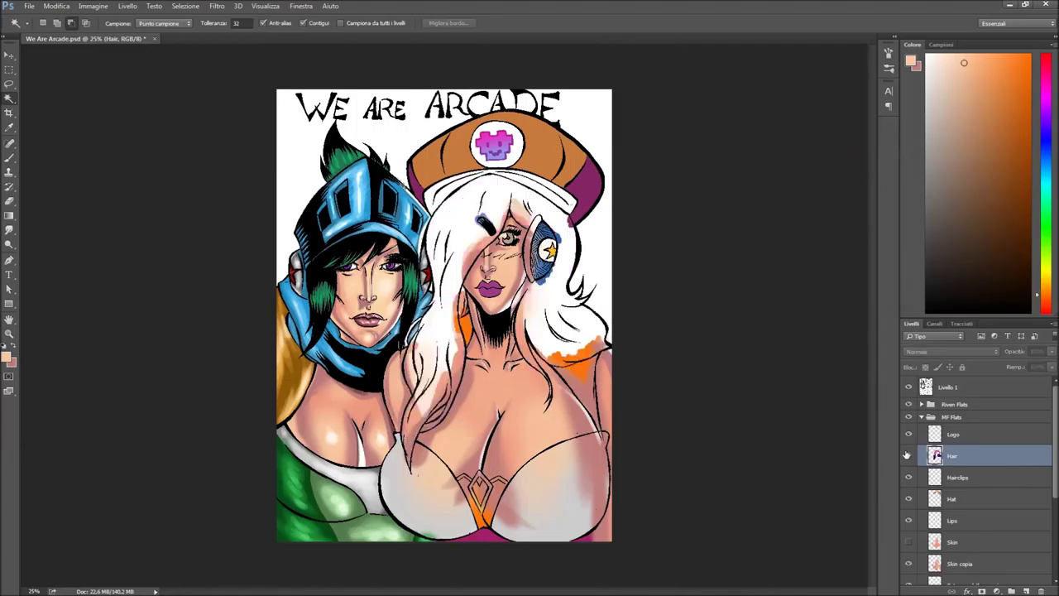
{"action": "key", "text": "e"}
{"action": "key", "text": "ctrl+plus"}
{"action": "key", "text": "ctrl+plus"}
{"action": "key", "text": "ctrl+plus"}
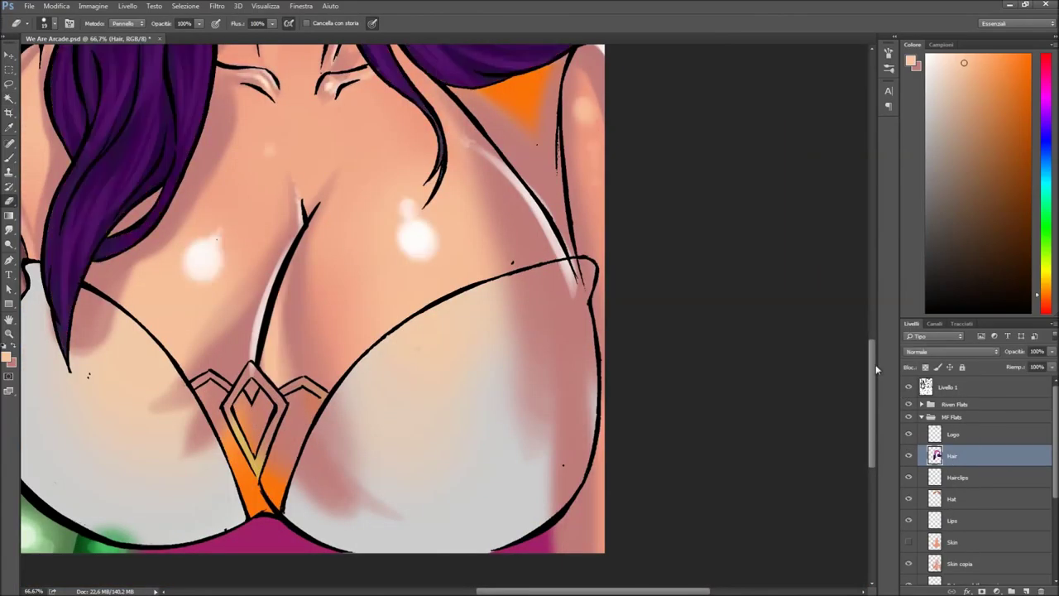
{"action": "scroll", "coordinate": [877, 370], "scroll_direction": "up", "scroll_amount": 5}
{"action": "key", "text": "ctrl+0"}
Step: Select the Skin copia layer and resize the brush for the chest highlights
{"action": "key", "text": "ctrl+plus"}
{"action": "key", "text": "ctrl+plus"}
{"action": "key", "text": "ctrl+plus"}
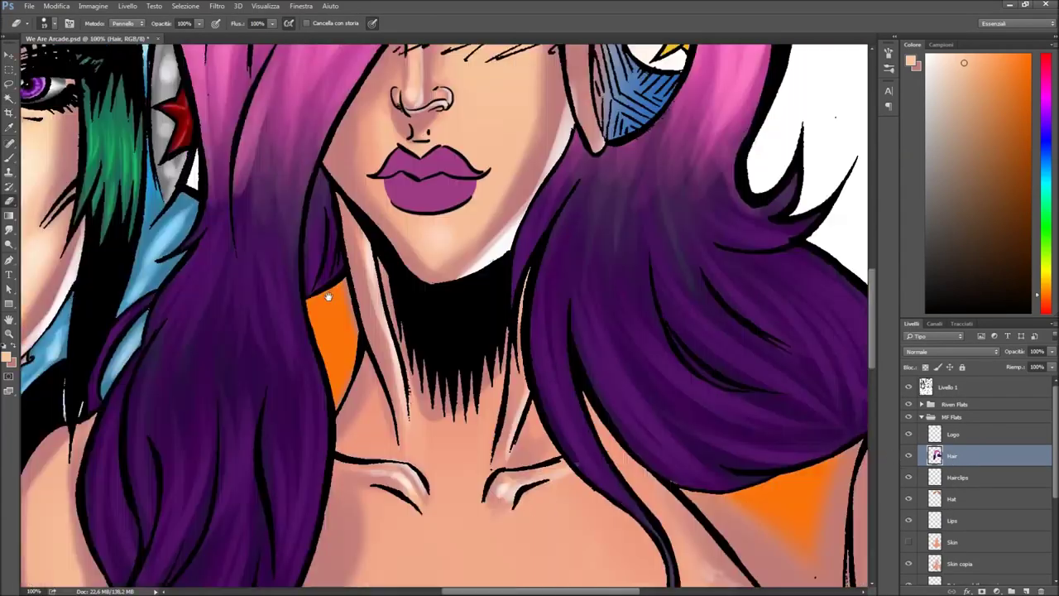
{"action": "key", "text": "ctrl+minus"}
{"action": "scroll", "coordinate": [328, 296], "scroll_direction": "right", "scroll_amount": 5}
{"action": "scroll", "coordinate": [328, 296], "scroll_direction": "down", "scroll_amount": 8}
{"action": "key", "text": "ctrl+plus"}
{"action": "key", "text": "b"}
{"action": "left_click", "coordinate": [959, 564]}
{"action": "right_click", "coordinate": [609, 360]}
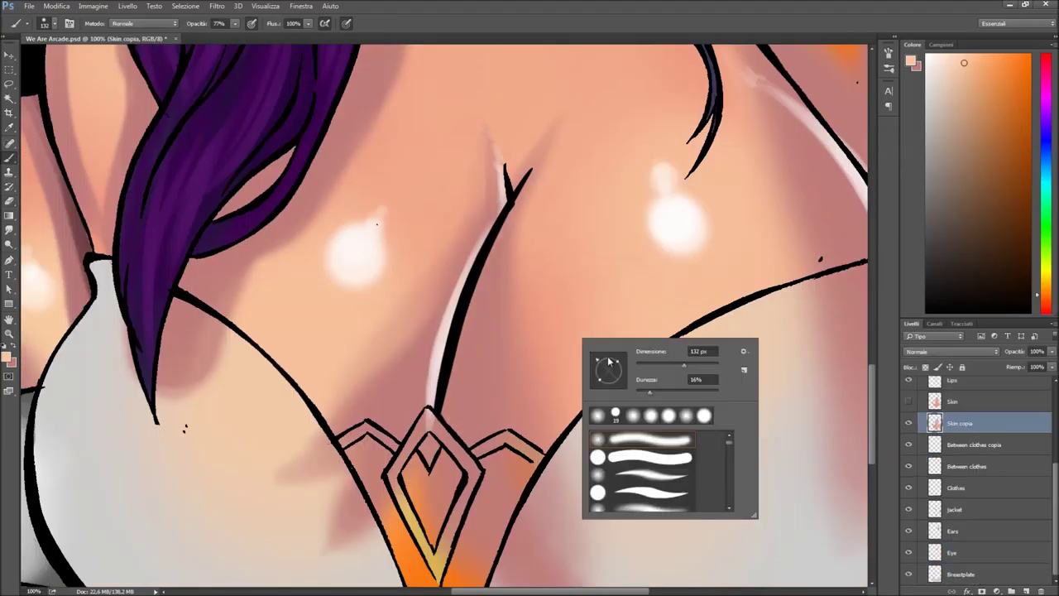
{"action": "key", "text": "Escape"}
{"action": "key", "text": "ctrl+0"}
{"action": "key", "text": "ctrl+plus"}
{"action": "key", "text": "ctrl+plus"}
{"action": "key", "text": "ctrl+plus"}
{"action": "key", "text": "ctrl+plus"}
{"action": "key", "text": "ctrl+plus"}
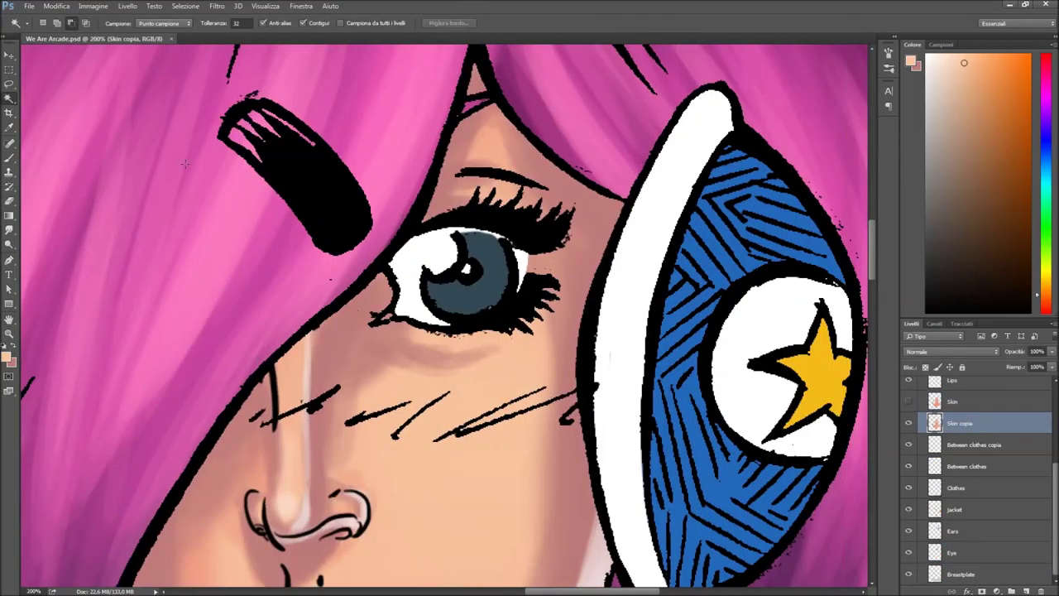
Step: On the Eye layer, shade the iris light blue with near-white highlights
{"action": "key", "text": "b"}
{"action": "scroll", "coordinate": [447, 314], "scroll_direction": "down", "scroll_amount": 3}
{"action": "right_click", "coordinate": [427, 157]}
{"action": "key", "text": "Escape"}
{"action": "left_click_drag", "start_coordinate": [447, 190], "coordinate": [505, 202]}
{"action": "left_click", "coordinate": [952, 555]}
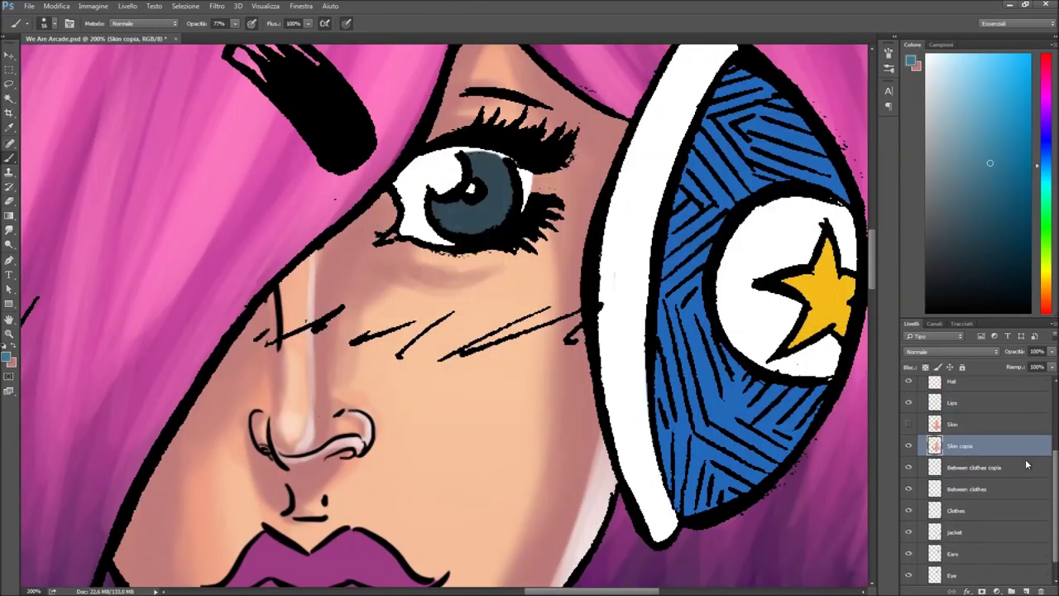
{"action": "left_click", "coordinate": [6, 356]}
{"action": "left_click", "coordinate": [908, 135]}
{"action": "left_click", "coordinate": [930, 55]}
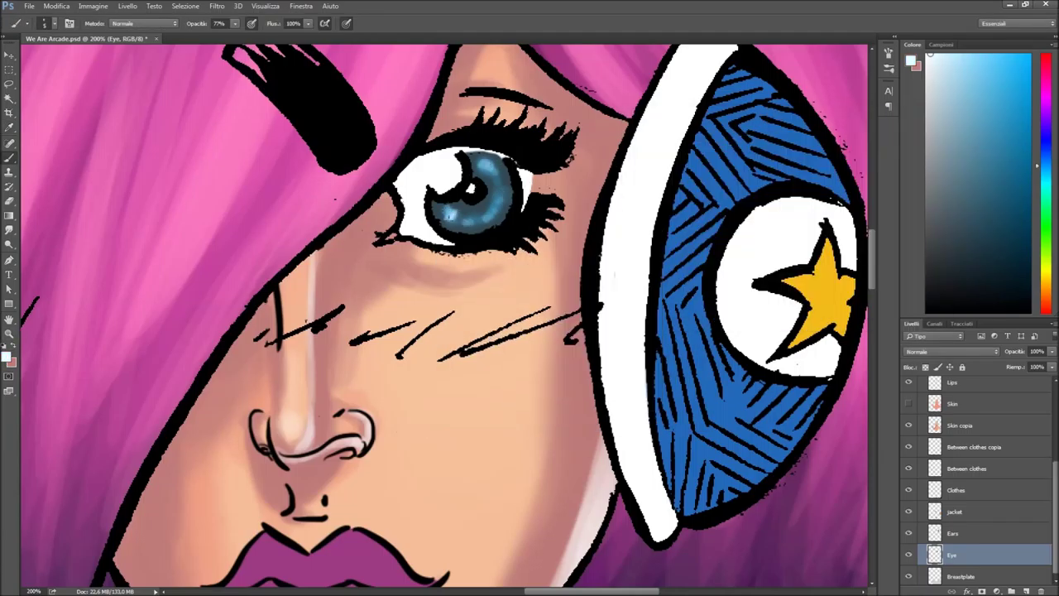
Step: Add a new empty layer and name it SHADOWS
{"action": "left_click", "coordinate": [7, 356]}
{"action": "left_click", "coordinate": [899, 135]}
{"action": "key", "text": "ctrl+minus"}
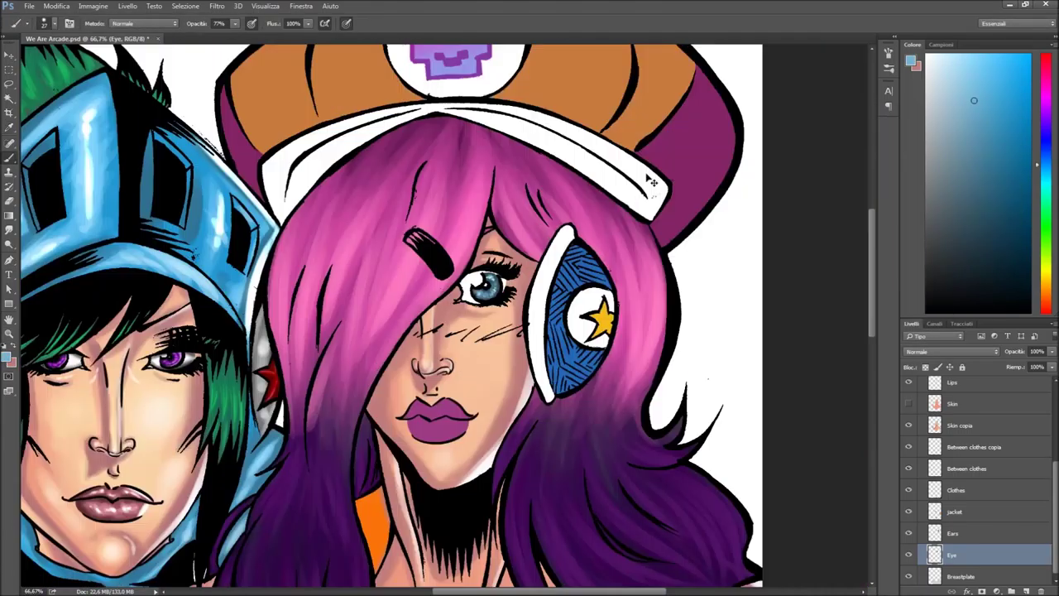
{"action": "key", "text": "ctrl+plus"}
{"action": "left_click", "coordinate": [1011, 591]}
{"action": "double_click", "coordinate": [952, 552]}
{"action": "type", "text": "SHADOWS"}
{"action": "key", "text": "Return"}
Step: On the Lips layer, paint glossy pink highlights using Linear Dodge brush mode
{"action": "key", "text": "ctrl+0"}
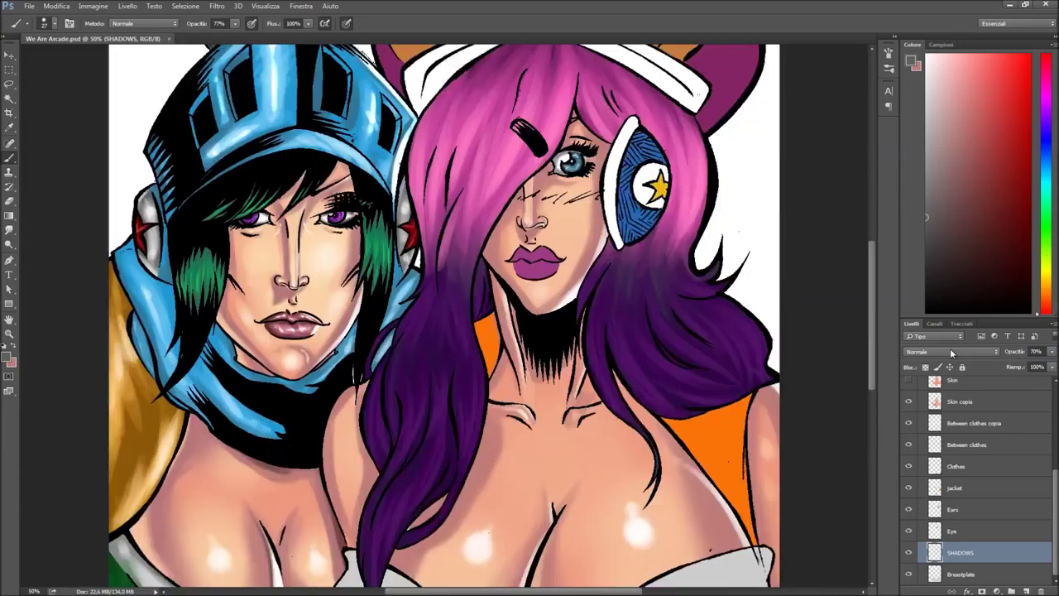
{"action": "scroll", "coordinate": [331, 331], "scroll_direction": "up", "scroll_amount": 3}
{"action": "scroll", "coordinate": [331, 331], "scroll_direction": "down", "scroll_amount": 3}
{"action": "scroll", "coordinate": [290, 343], "scroll_direction": "up", "scroll_amount": 5}
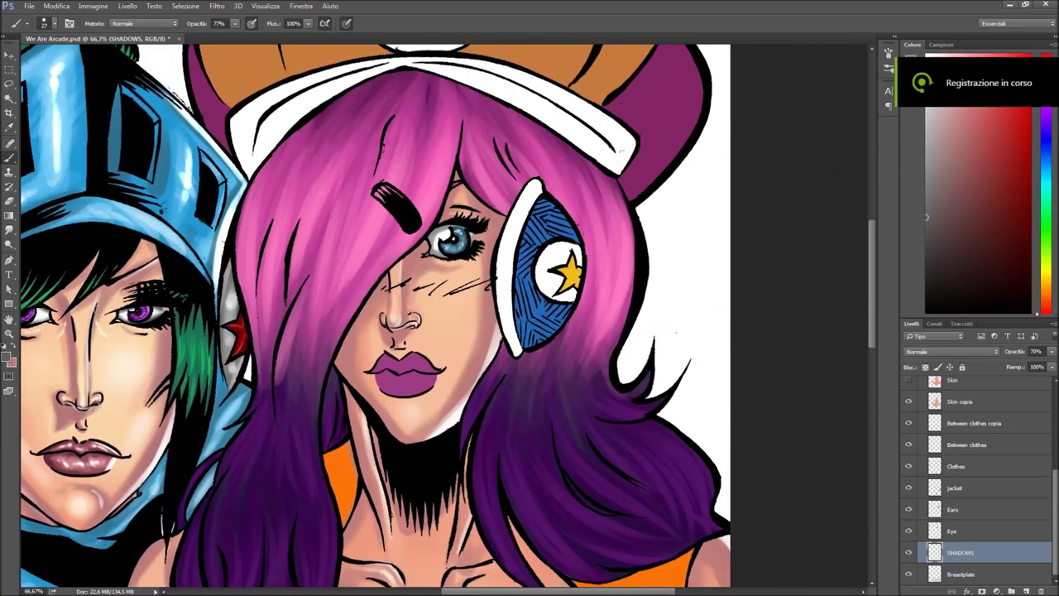
{"action": "key", "text": "ctrl+plus"}
{"action": "key", "text": "ctrl+plus"}
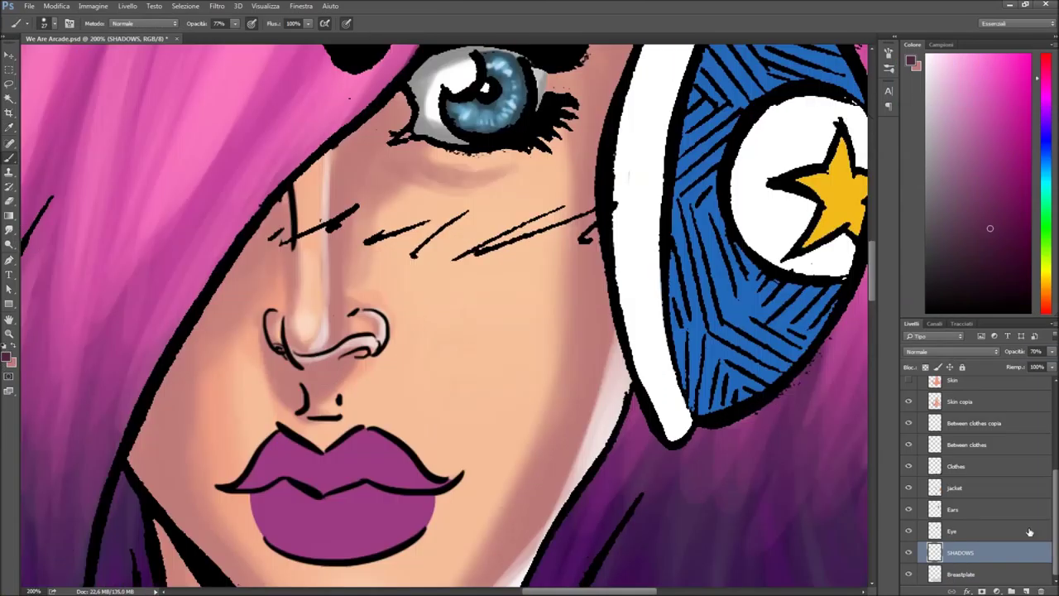
{"action": "scroll", "coordinate": [962, 464], "scroll_direction": "up", "scroll_amount": 2}
{"action": "left_click", "coordinate": [952, 398]}
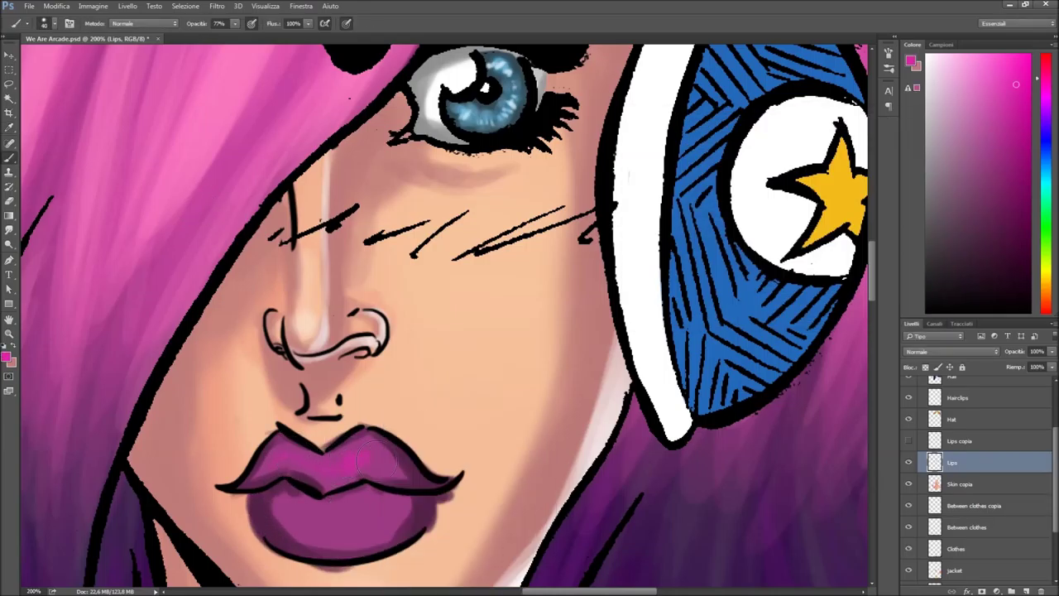
{"action": "right_click", "coordinate": [312, 426]}
{"action": "key", "text": "Return"}
{"action": "left_click_drag", "start_coordinate": [298, 472], "coordinate": [326, 522]}
{"action": "key", "text": "shift+alt+w"}
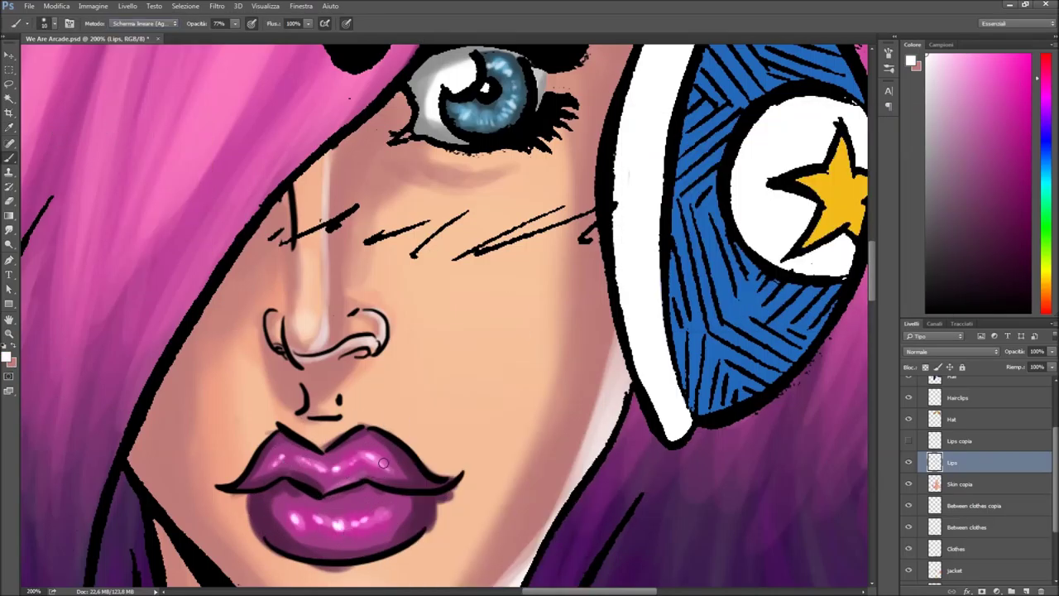
Step: Switch to the Magic Wand and hide the Between clothes layer
{"action": "key", "text": "ctrl+minus"}
{"action": "key", "text": "ctrl+minus"}
{"action": "scroll", "coordinate": [464, 331], "scroll_direction": "down", "scroll_amount": 5}
{"action": "key", "text": "w"}
{"action": "left_click", "coordinate": [909, 460]}
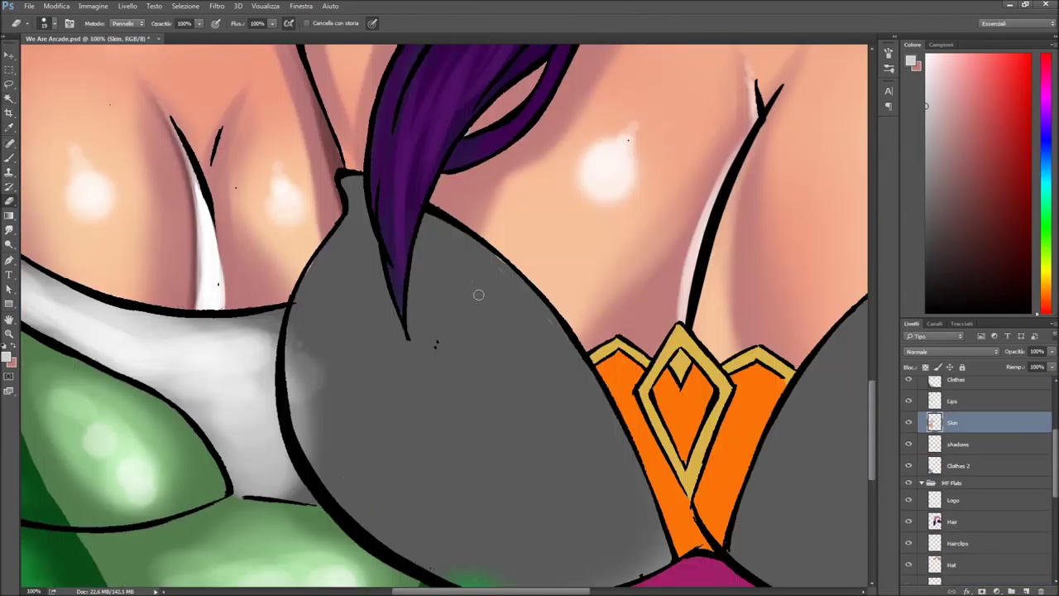
Step: On the Breastplate layer, stroke its right edge and set grey as the painting colour
{"action": "left_click", "coordinate": [987, 451]}
{"action": "scroll", "coordinate": [579, 372], "scroll_direction": "down", "scroll_amount": 5}
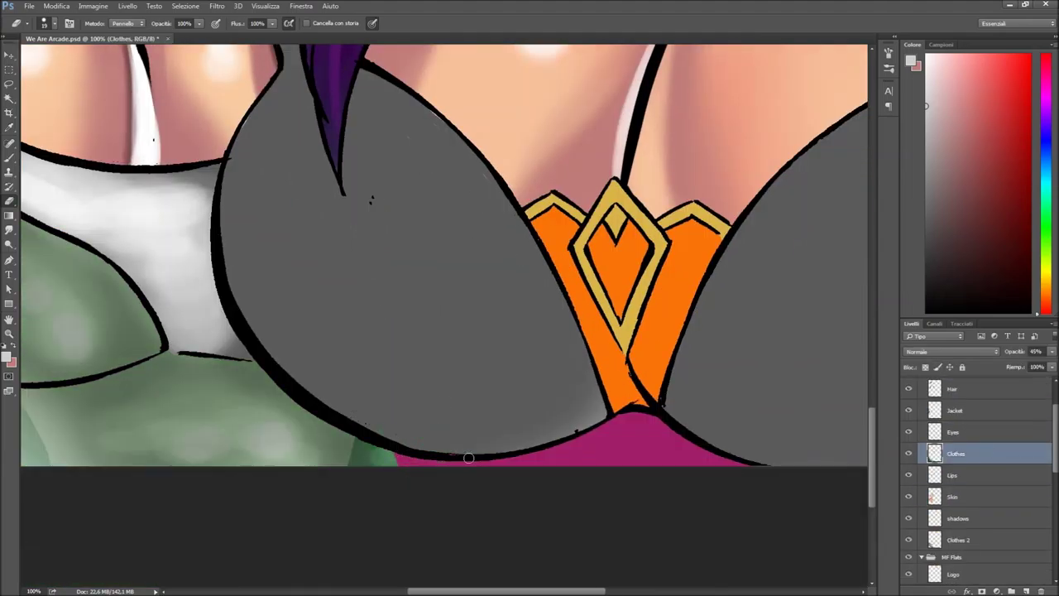
{"action": "scroll", "coordinate": [976, 480], "scroll_direction": "down", "scroll_amount": 6}
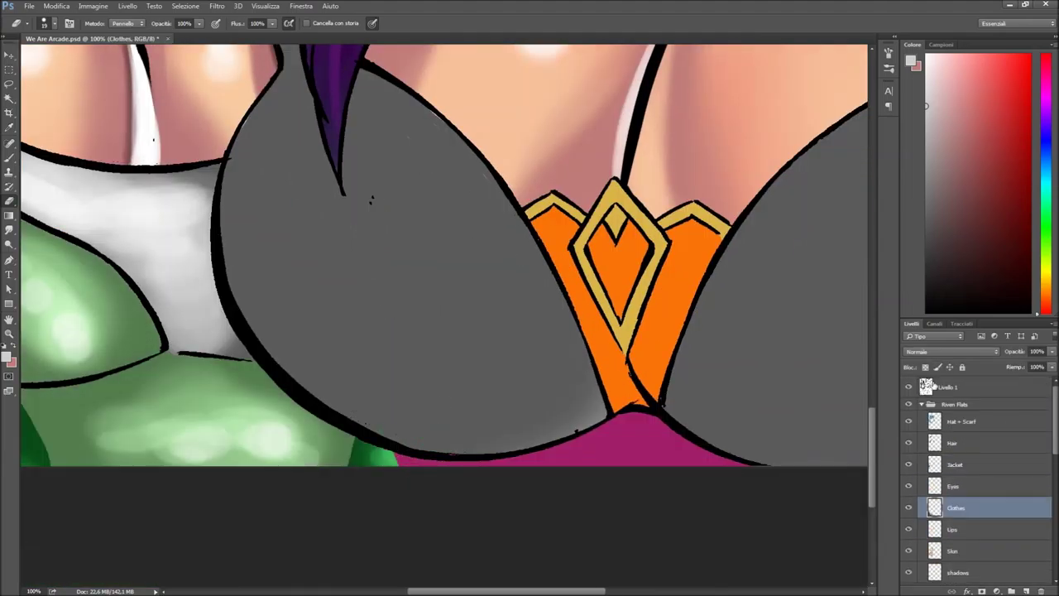
{"action": "left_click", "coordinate": [974, 482]}
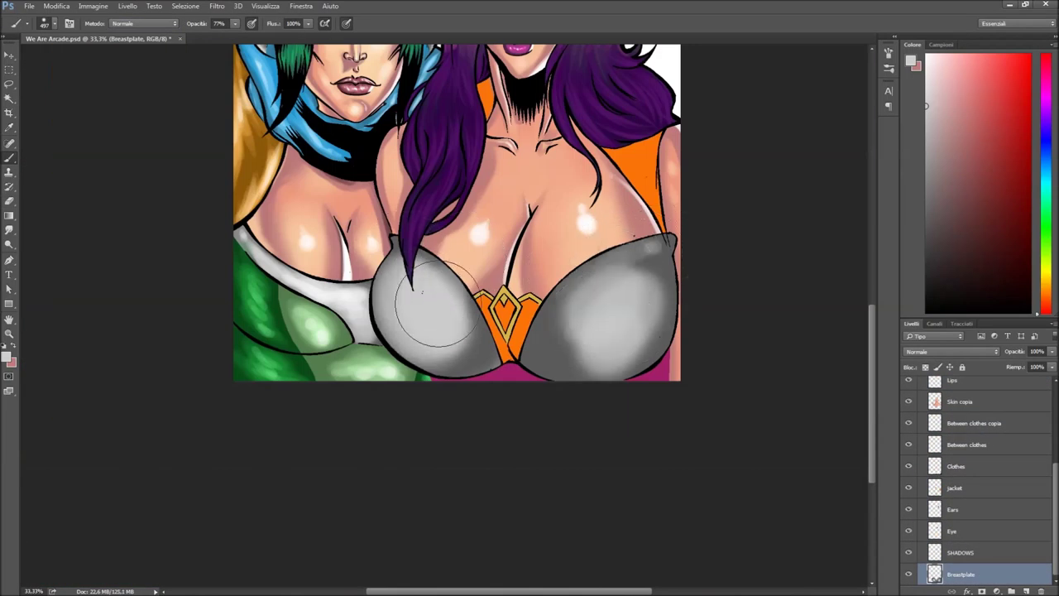
{"action": "right_click", "coordinate": [761, 304]}
{"action": "left_click_drag", "start_coordinate": [666, 240], "coordinate": [568, 379]}
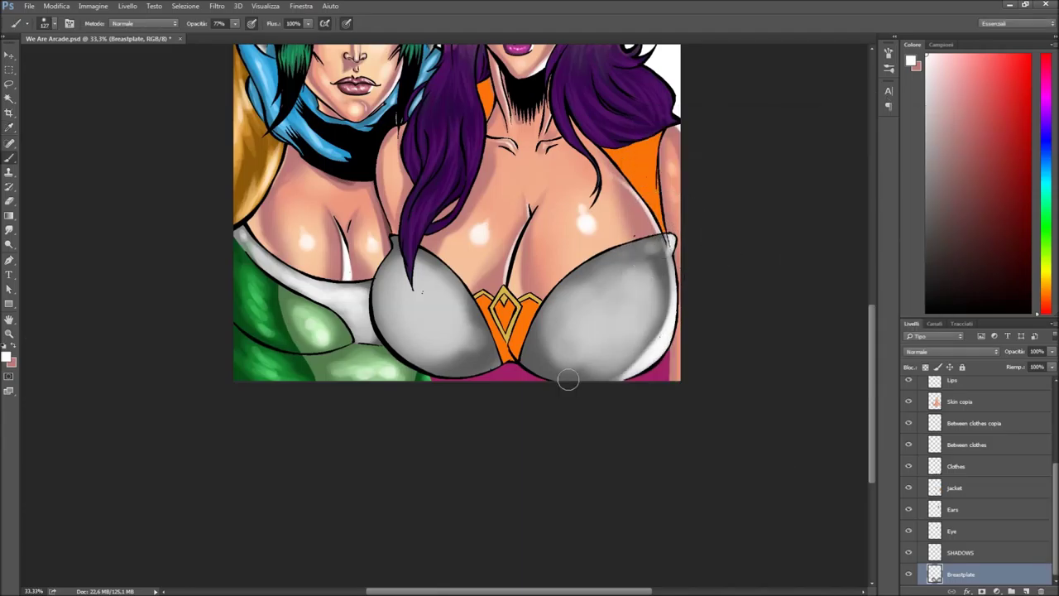
{"action": "left_click", "coordinate": [912, 60]}
{"action": "left_click", "coordinate": [899, 135]}
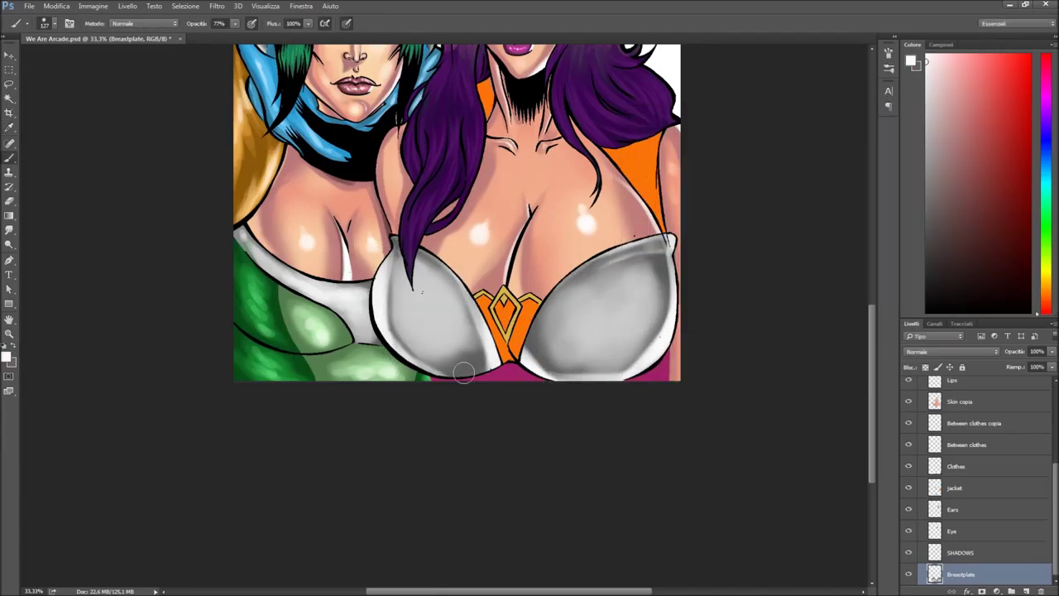
Step: Paint a dark pink shadow along the breastplate's lower edge and erase stray shadow by the right cup
{"action": "scroll", "coordinate": [414, 295], "scroll_direction": "up", "scroll_amount": 1}
{"action": "scroll", "coordinate": [33, 352], "scroll_direction": "down", "scroll_amount": 2}
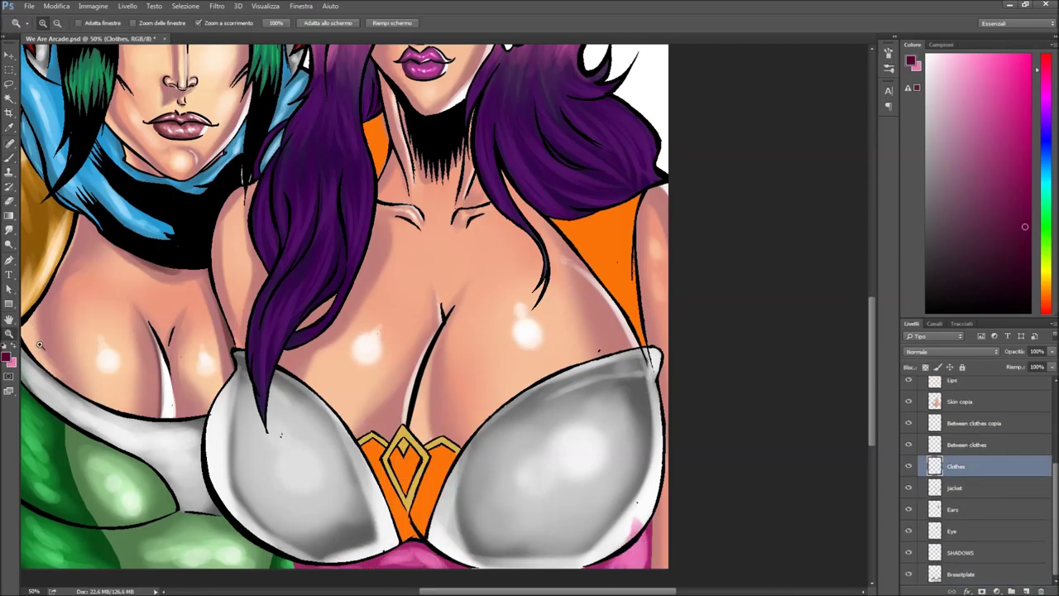
{"action": "key", "text": "b"}
{"action": "scroll", "coordinate": [373, 463], "scroll_direction": "up", "scroll_amount": 1}
{"action": "left_click_drag", "start_coordinate": [269, 435], "coordinate": [373, 463]}
{"action": "scroll", "coordinate": [354, 457], "scroll_direction": "up", "scroll_amount": 2}
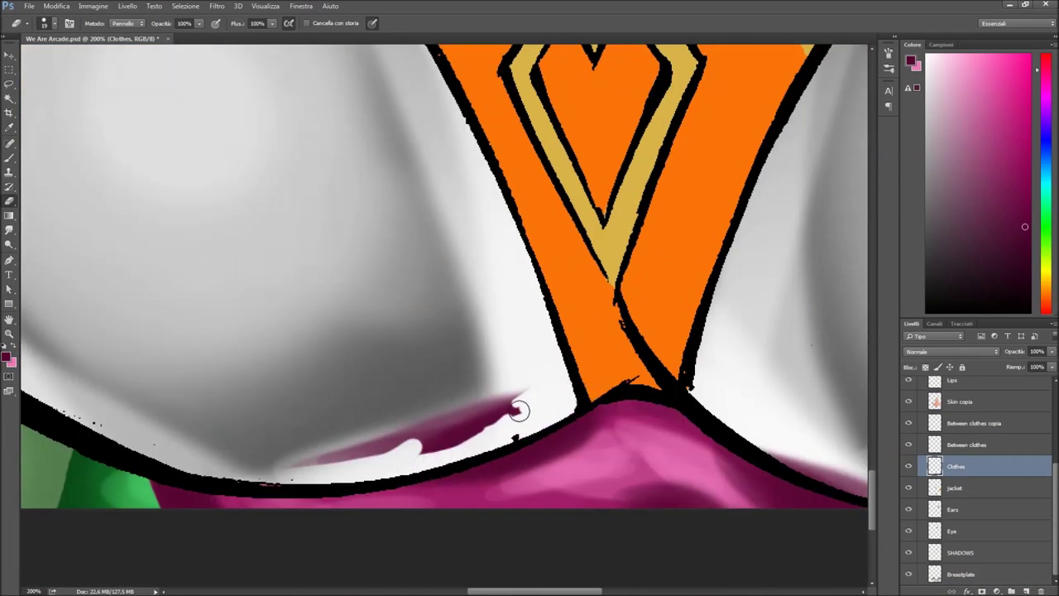
{"action": "scroll", "coordinate": [246, 455], "scroll_direction": "right", "scroll_amount": 6}
{"action": "left_click_drag", "start_coordinate": [546, 423], "coordinate": [568, 398]}
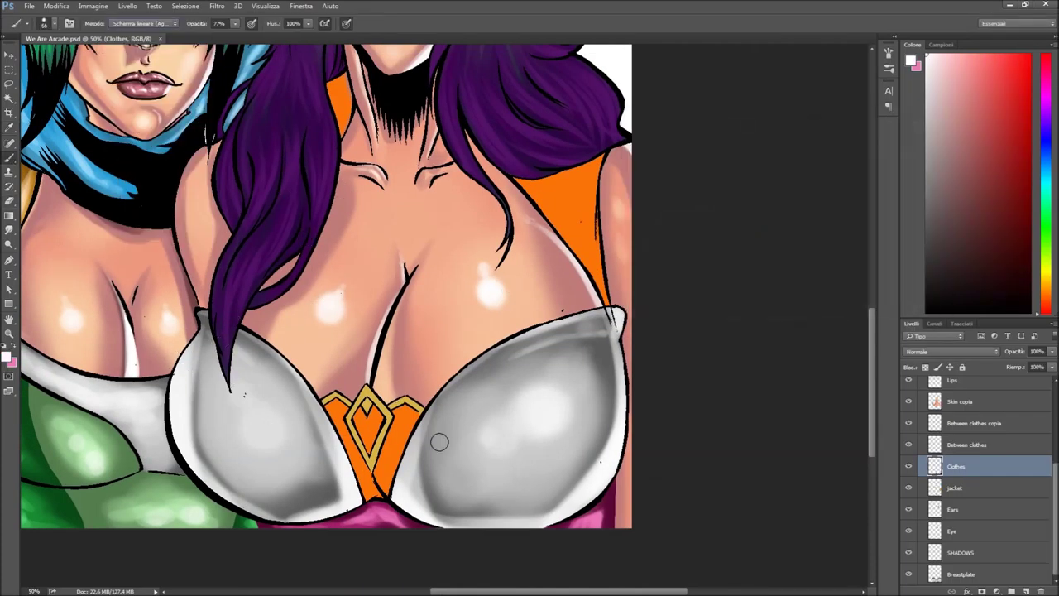
{"action": "scroll", "coordinate": [438, 443], "scroll_direction": "up", "scroll_amount": 5}
Step: Set white as the painting colour and shrink the brush to a fine size
{"action": "scroll", "coordinate": [514, 319], "scroll_direction": "up", "scroll_amount": 3}
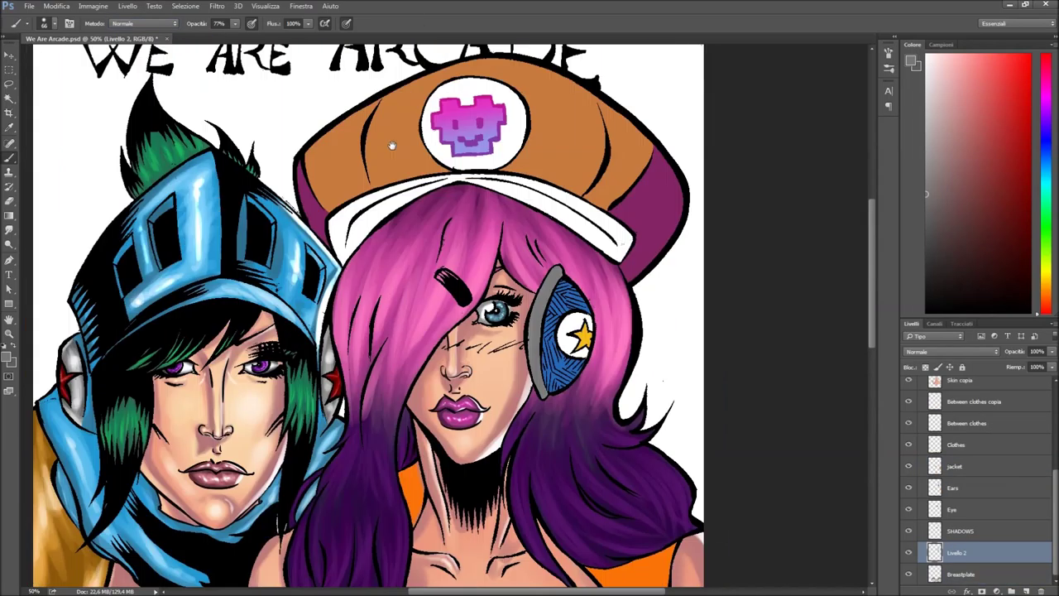
{"action": "left_click", "coordinate": [9, 354]}
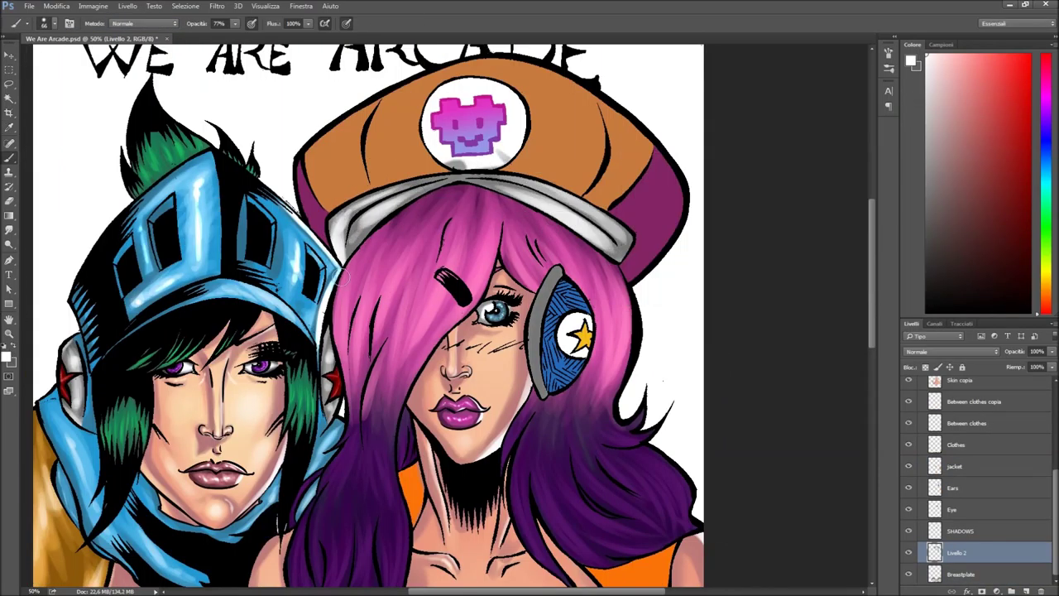
{"action": "right_click", "coordinate": [462, 250]}
{"action": "key", "text": "Return"}
{"action": "right_click", "coordinate": [571, 312]}
{"action": "key", "text": "Return"}
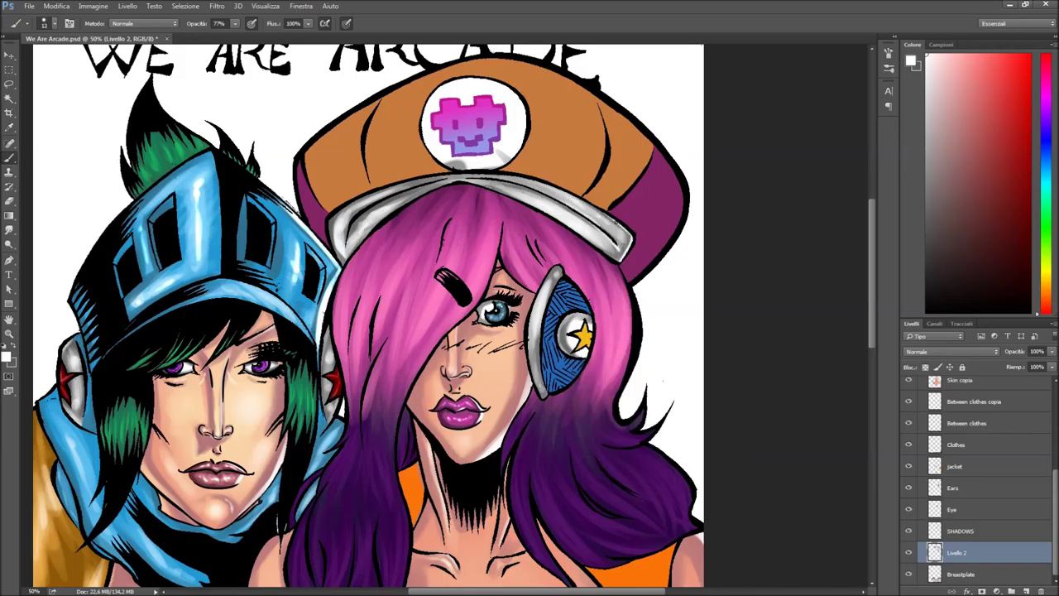
{"action": "key", "text": "ctrl+plus"}
Step: Turn the orange jacket area brown with a Hue/Saturation adjustment
{"action": "left_click", "coordinate": [952, 437]}
{"action": "left_click", "coordinate": [960, 524]}
{"action": "scroll", "coordinate": [331, 315], "scroll_direction": "up", "scroll_amount": 5}
{"action": "key", "text": "ctrl+u"}
{"action": "key", "text": "Return"}
{"action": "key", "text": "ctrl+plus"}
{"action": "key", "text": "ctrl+plus"}
Step: Switch back to the brush and adjust its size
{"action": "scroll", "coordinate": [351, 567], "scroll_direction": "down", "scroll_amount": 3}
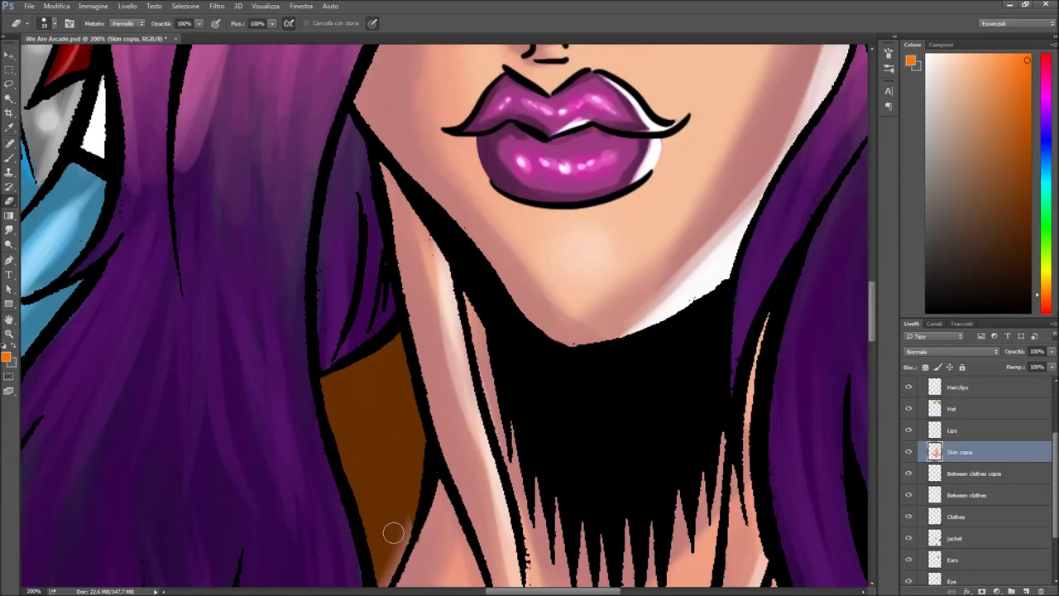
{"action": "key", "text": "ctrl+0"}
{"action": "key", "text": "b"}
{"action": "key", "text": "ctrl+plus"}
{"action": "key", "text": "ctrl+plus"}
{"action": "right_click", "coordinate": [555, 354]}
{"action": "key", "text": "Return"}
Step: Step through the jacket and Skin copia layers, checking the artwork and returning to 50% view
{"action": "key", "text": "alt+bracketleft"}
{"action": "key", "text": "alt+bracketleft"}
{"action": "key", "text": "alt+bracketleft"}
{"action": "key", "text": "alt+bracketleft"}
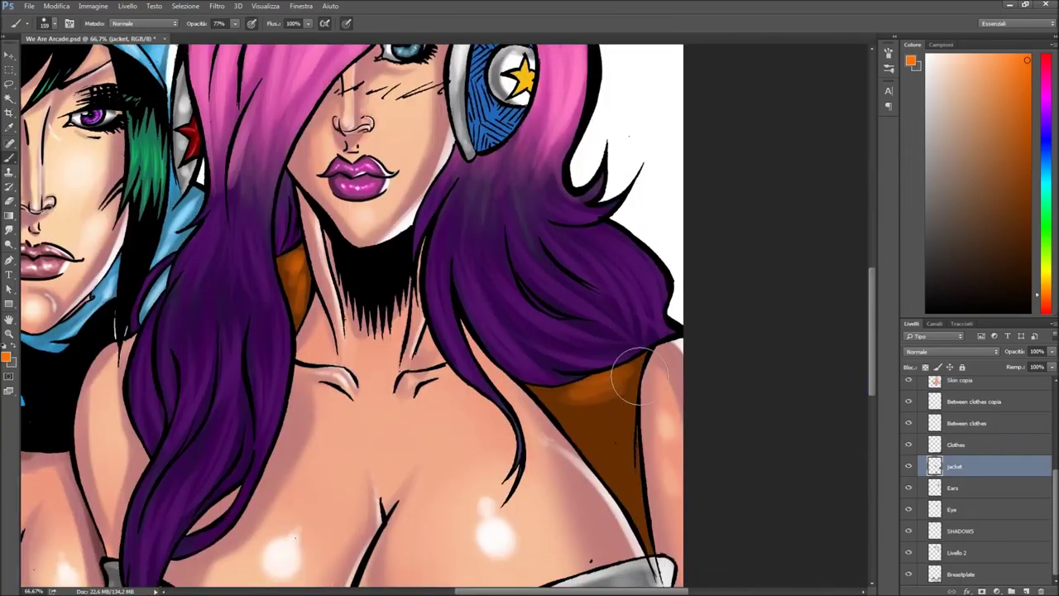
{"action": "key", "text": "ctrl+minus"}
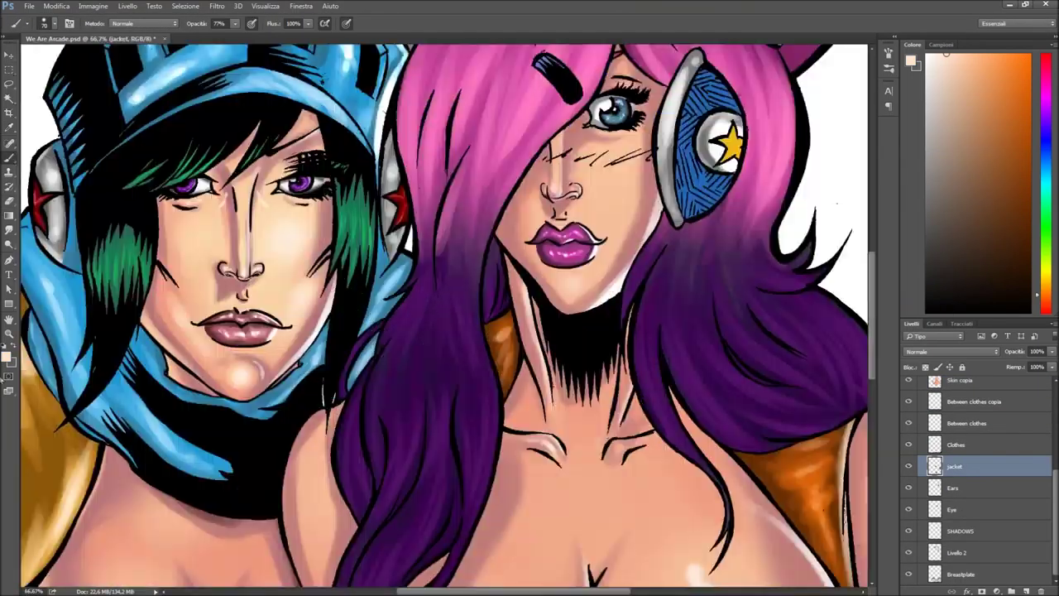
{"action": "key", "text": "ctrl+plus"}
{"action": "key", "text": "ctrl+plus"}
{"action": "key", "text": "ctrl+plus"}
{"action": "key", "text": "alt+bracketright"}
{"action": "key", "text": "alt+bracketright"}
{"action": "key", "text": "alt+bracketright"}
{"action": "key", "text": "alt+bracketright"}
{"action": "key", "text": "ctrl+minus"}
{"action": "key", "text": "ctrl+minus"}
{"action": "key", "text": "ctrl+minus"}
{"action": "key", "text": "ctrl+plus"}
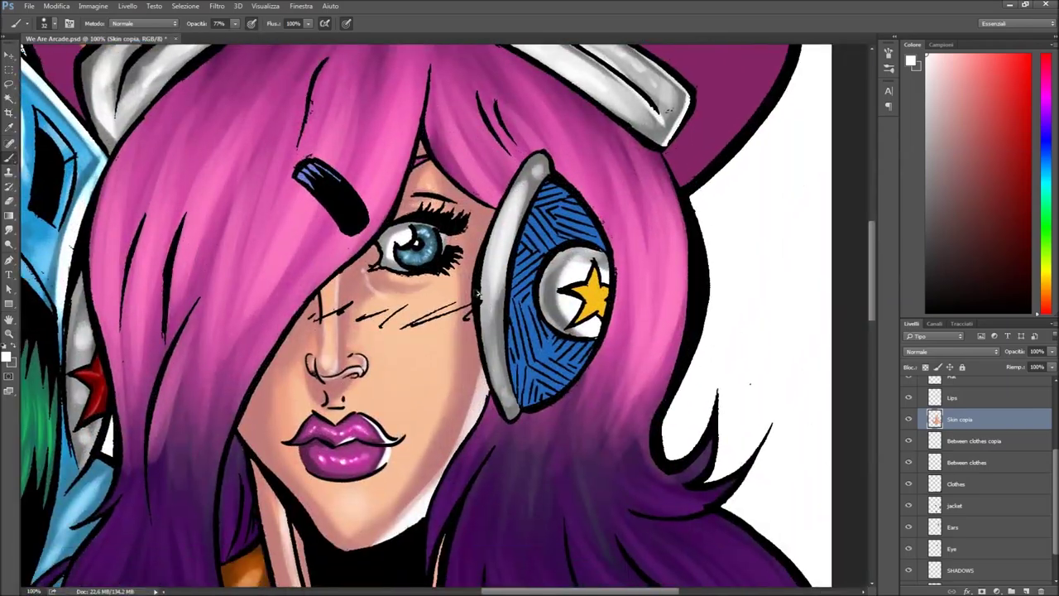
{"action": "key", "text": "ctrl+minus"}
{"action": "scroll", "coordinate": [360, 435], "scroll_direction": "down", "scroll_amount": 5}
{"action": "key", "text": "ctrl+plus"}
{"action": "scroll", "coordinate": [910, 428], "scroll_direction": "up", "scroll_amount": 2}
{"action": "scroll", "coordinate": [910, 428], "scroll_direction": "down", "scroll_amount": 3}
Step: On the Ears layer, choose a blue and then a gold painting colour
{"action": "left_click", "coordinate": [985, 488]}
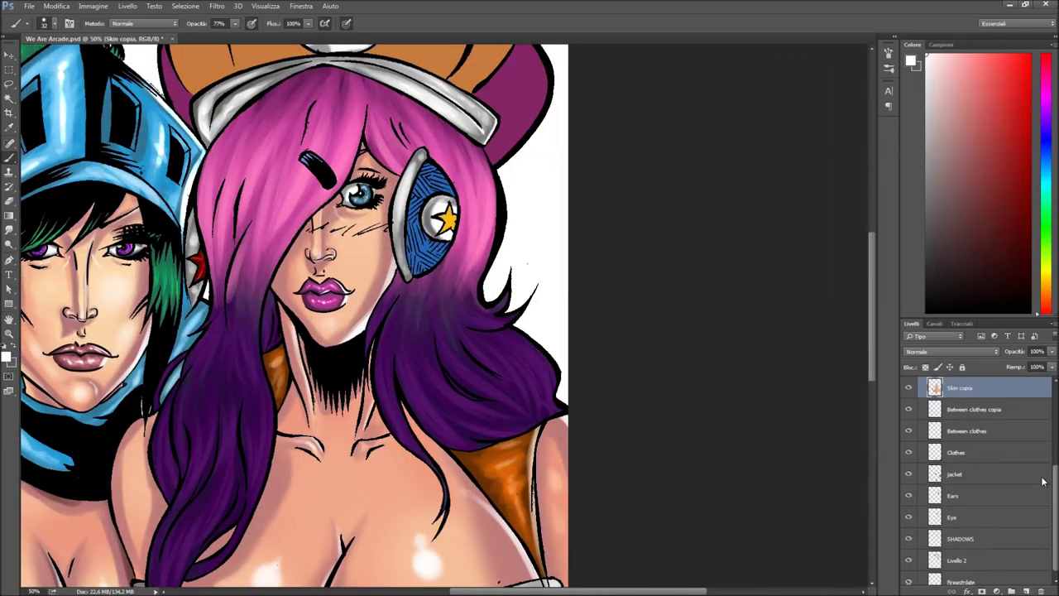
{"action": "key", "text": "ctrl+u"}
{"action": "key", "text": "Escape"}
{"action": "left_click", "coordinate": [9, 356]}
{"action": "left_click", "coordinate": [894, 137]}
{"action": "key", "text": "ctrl+plus"}
Step: Paint the headphone star gold and pick a pale yellow for highlights
{"action": "key", "text": "ctrl+plus"}
{"action": "left_click", "coordinate": [9, 358]}
{"action": "left_click", "coordinate": [918, 132]}
{"action": "left_click_drag", "start_coordinate": [482, 249], "coordinate": [497, 265]}
{"action": "left_click", "coordinate": [9, 358]}
{"action": "key", "text": "Return"}
{"action": "left_click", "coordinate": [9, 358]}
{"action": "left_click", "coordinate": [670, 118]}
{"action": "key", "text": "Return"}
{"action": "key", "text": "ctrl+plus"}
{"action": "key", "text": "ctrl+plus"}
{"action": "key", "text": "ctrl+plus"}
Step: Set the brush to Linear Dodge and paint a bright highlight down the star's upper arm
{"action": "key", "text": "shift+alt+w"}
{"action": "left_click_drag", "start_coordinate": [586, 133], "coordinate": [583, 217]}
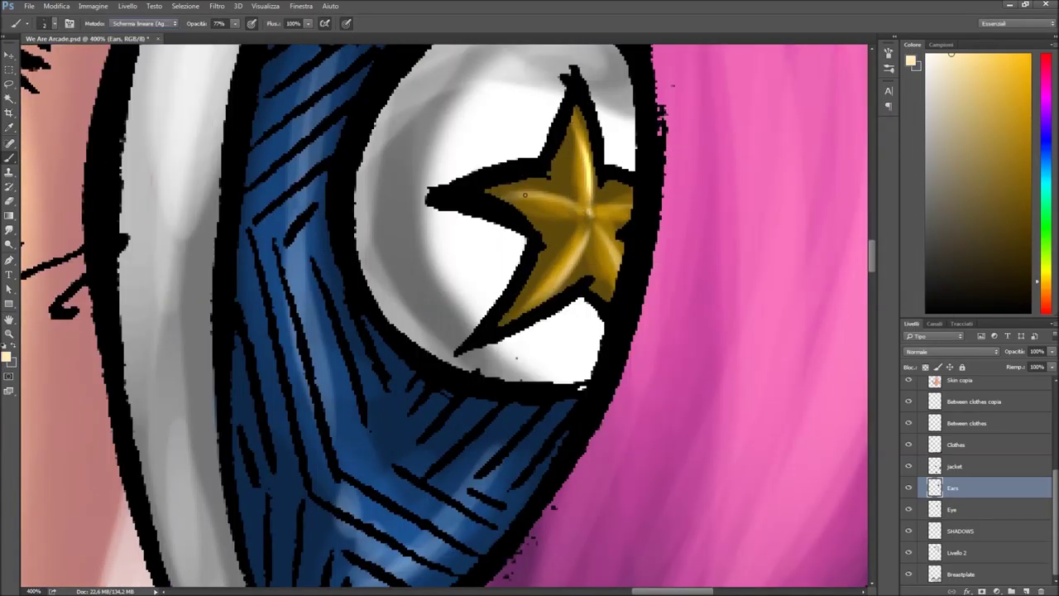
{"action": "key", "text": "ctrl+minus"}
{"action": "key", "text": "ctrl+minus"}
{"action": "key", "text": "ctrl+minus"}
{"action": "key", "text": "ctrl+0"}
Step: Check the Clothes layer style, select the jacket layer and review the full artwork
{"action": "key", "text": "ctrl+plus"}
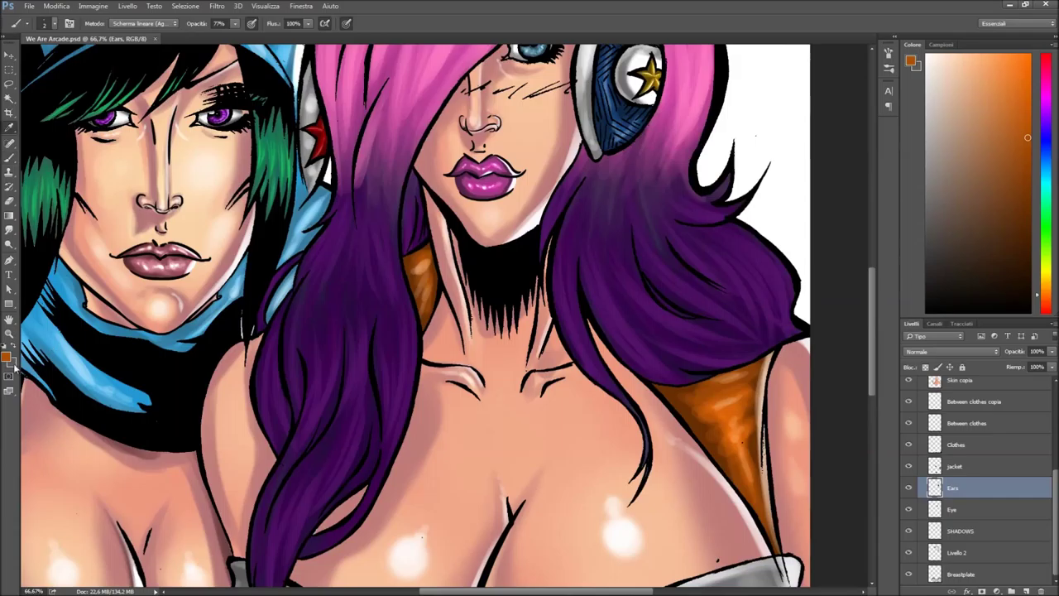
{"action": "double_click", "coordinate": [1001, 445]}
{"action": "left_click", "coordinate": [914, 178]}
{"action": "left_click", "coordinate": [952, 466]}
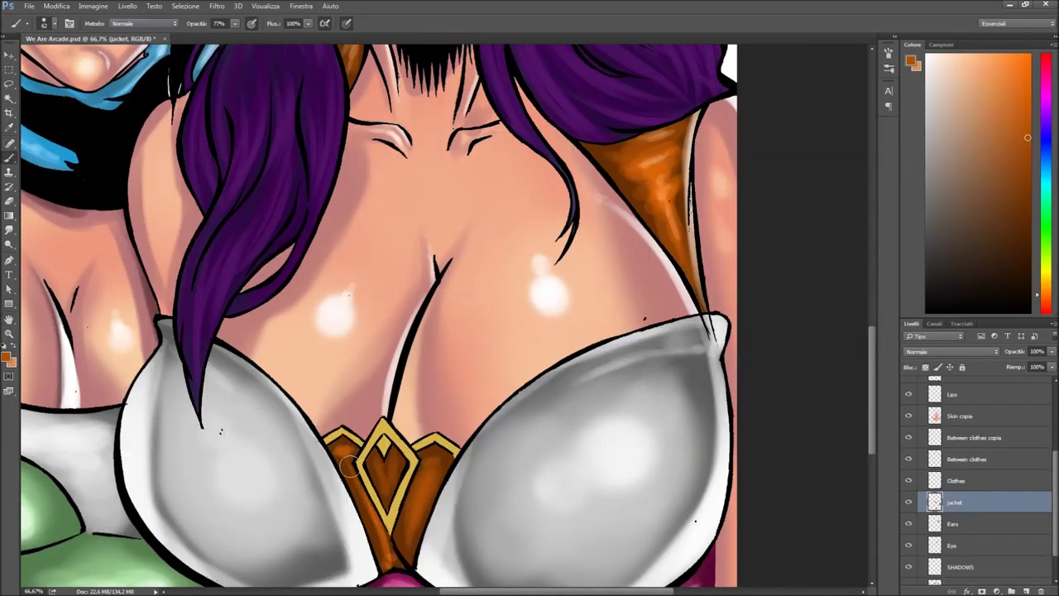
{"action": "key", "text": "ctrl+minus"}
{"action": "key", "text": "ctrl+minus"}
{"action": "key", "text": "ctrl+minus"}
{"action": "key", "text": "ctrl+plus"}
{"action": "key", "text": "ctrl+plus"}
{"action": "key", "text": "ctrl+plus"}
{"action": "key", "text": "ctrl+minus"}
{"action": "key", "text": "ctrl+minus"}
{"action": "key", "text": "ctrl+minus"}
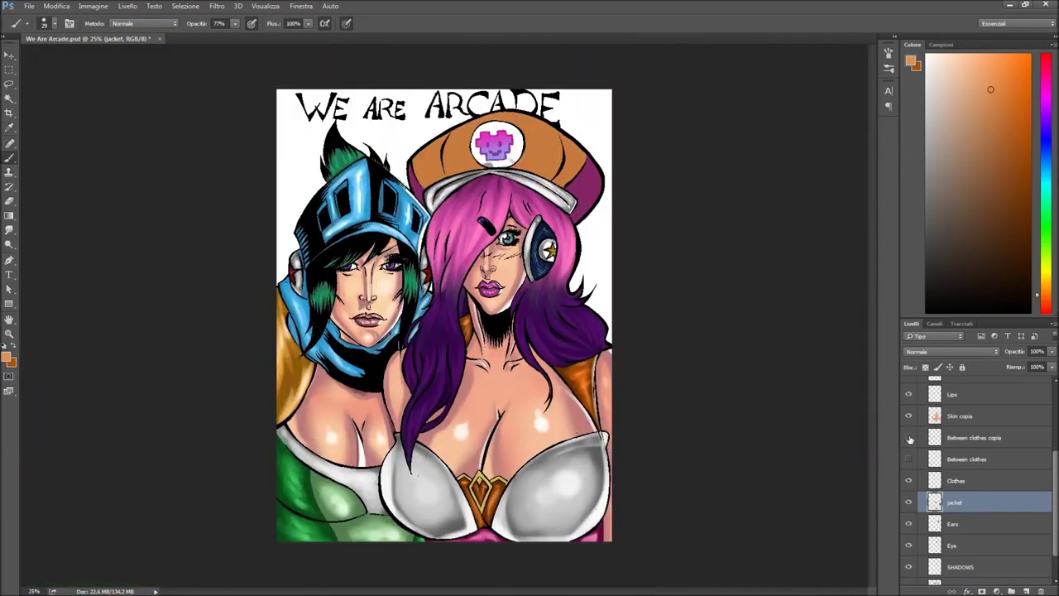
Step: Apply a Hue/Saturation adjustment to a layer and zoom in on the trim between the cups
{"action": "left_click", "coordinate": [952, 459]}
{"action": "key", "text": "ctrl+u"}
{"action": "key", "text": "Return"}
{"action": "key", "text": "ctrl+plus"}
{"action": "key", "text": "ctrl+plus"}
{"action": "key", "text": "ctrl+plus"}
{"action": "left_click", "coordinate": [960, 415]}
Step: On the Between clothes layer, paint dark gold and yellow highlights along the trim
{"action": "left_click", "coordinate": [6, 356]}
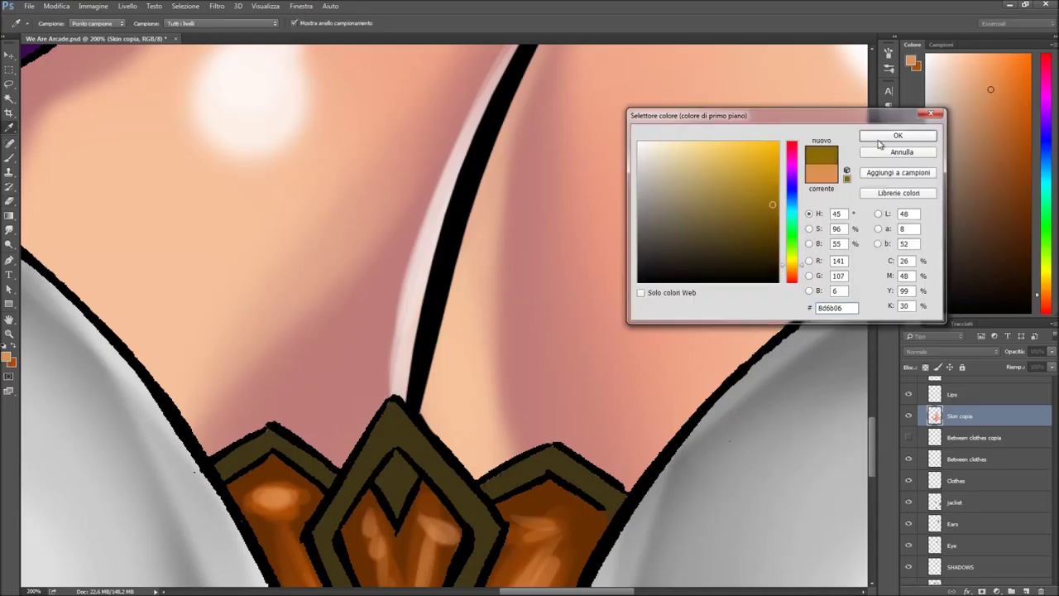
{"action": "left_click", "coordinate": [898, 135]}
{"action": "left_click", "coordinate": [967, 458]}
{"action": "scroll", "coordinate": [437, 402], "scroll_direction": "down", "scroll_amount": 5}
{"action": "left_click_drag", "start_coordinate": [389, 381], "coordinate": [447, 529]}
{"action": "left_click", "coordinate": [7, 356]}
{"action": "left_click", "coordinate": [898, 135]}
{"action": "left_click_drag", "start_coordinate": [372, 256], "coordinate": [447, 364]}
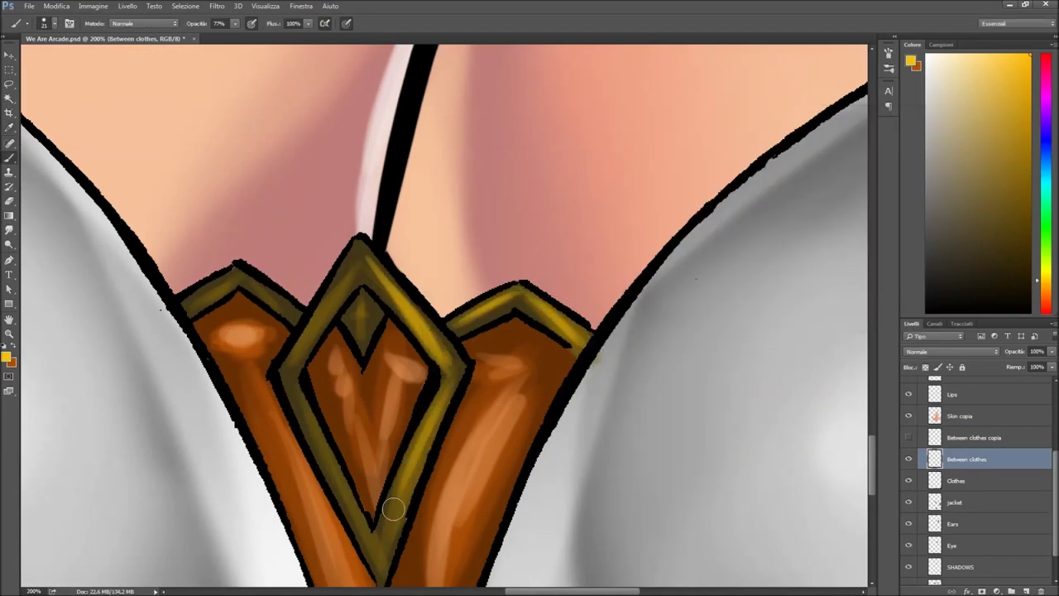
{"action": "right_click", "coordinate": [356, 303]}
{"action": "left_click_drag", "start_coordinate": [356, 303], "coordinate": [213, 284]}
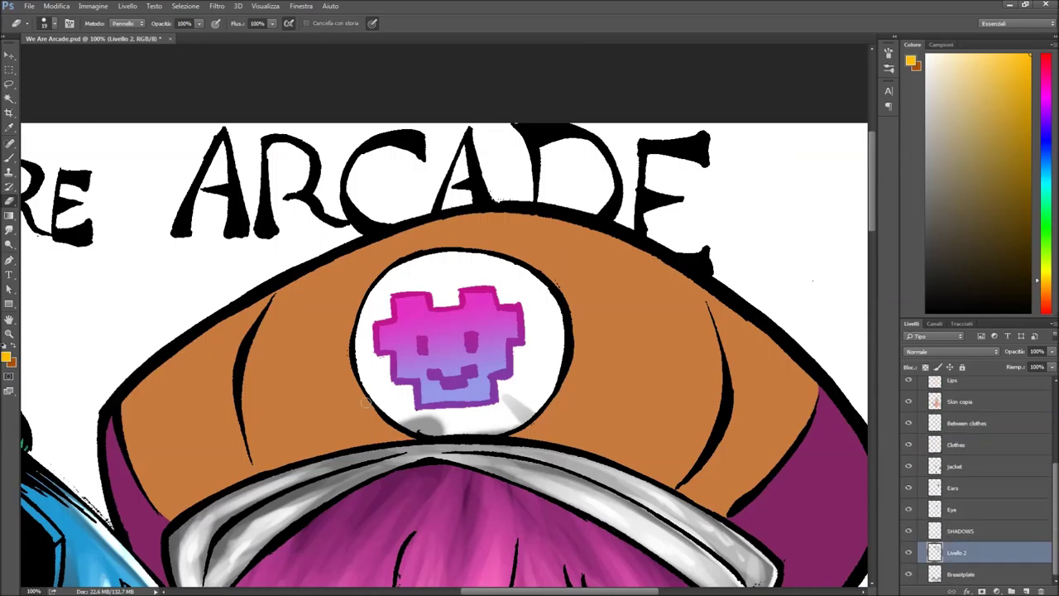
Step: Shade inside the logo's white circle with grey and paint magenta over the logo
{"action": "left_click", "coordinate": [7, 356]}
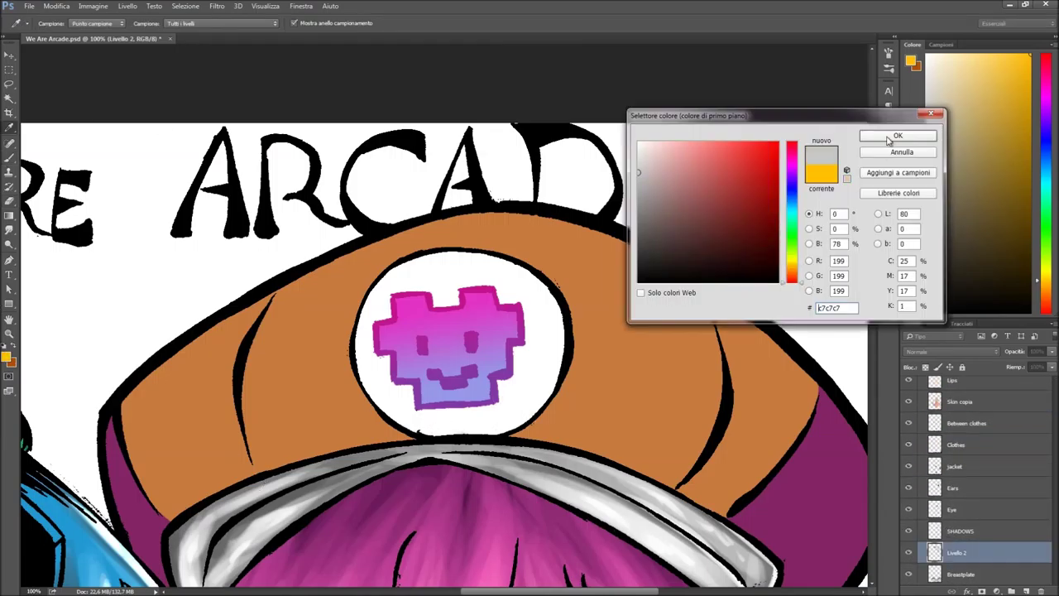
{"action": "left_click", "coordinate": [898, 135]}
{"action": "key", "text": "b"}
{"action": "left_click_drag", "start_coordinate": [373, 273], "coordinate": [464, 423]}
{"action": "left_click", "coordinate": [7, 356]}
{"action": "left_click", "coordinate": [905, 138]}
{"action": "right_click", "coordinate": [505, 307]}
{"action": "left_click_drag", "start_coordinate": [430, 298], "coordinate": [496, 381]}
Step: Add a new glow layer for the logo and set its blending to Color Dodge
{"action": "left_click", "coordinate": [952, 352]}
{"action": "left_click", "coordinate": [939, 354]}
{"action": "left_click", "coordinate": [217, 6]}
{"action": "left_click", "coordinate": [952, 352]}
{"action": "left_click", "coordinate": [935, 377]}
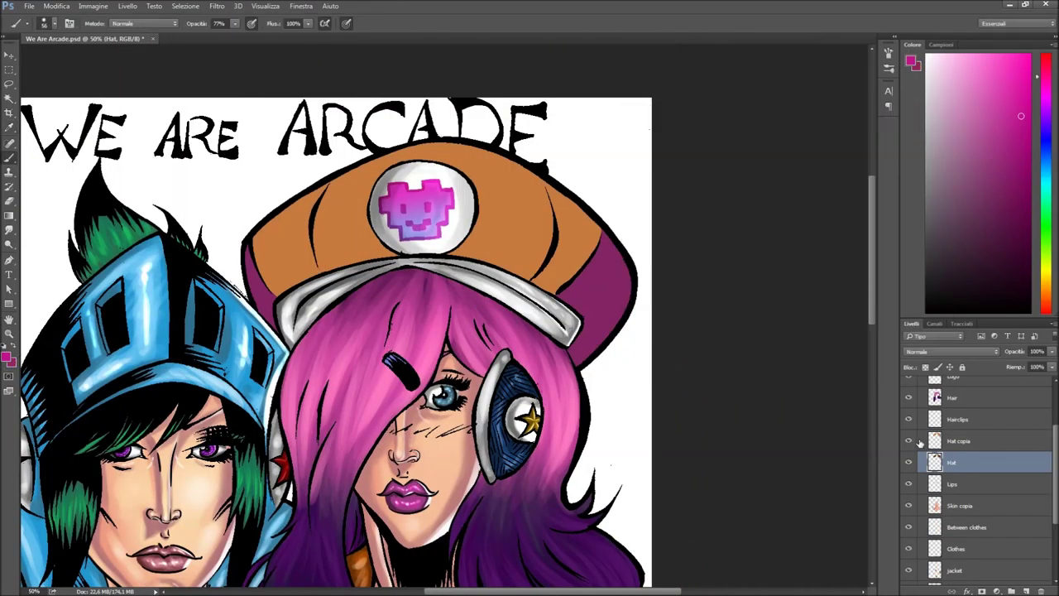
Step: Hide the Hat copia layer, then paint a light orange stroke on the hat
{"action": "left_click", "coordinate": [909, 441]}
{"action": "left_click", "coordinate": [8, 358]}
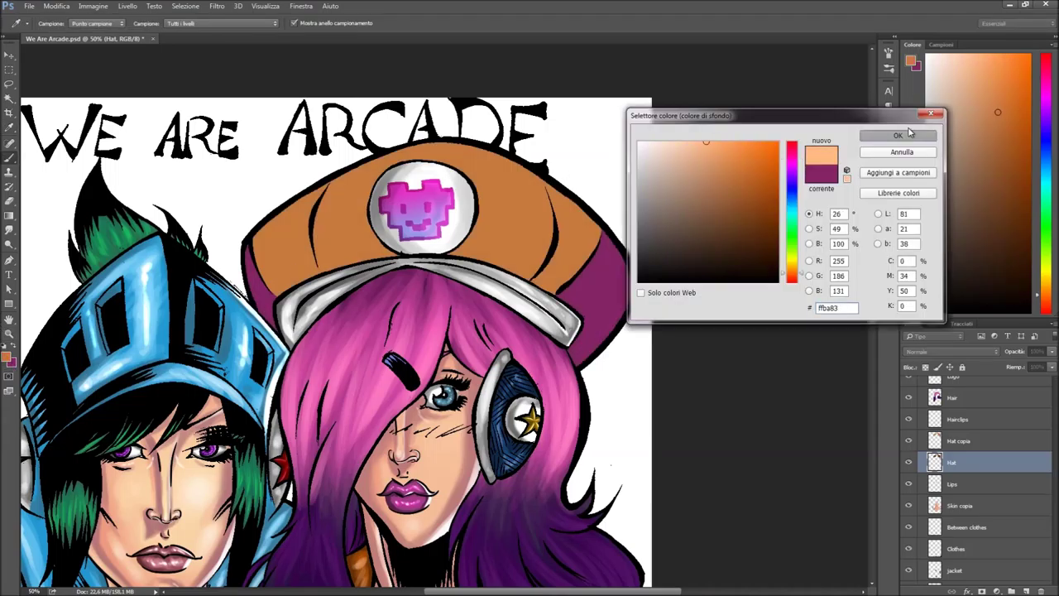
{"action": "left_click", "coordinate": [887, 133]}
{"action": "left_click_drag", "start_coordinate": [331, 245], "coordinate": [312, 203]}
{"action": "right_click", "coordinate": [295, 233]}
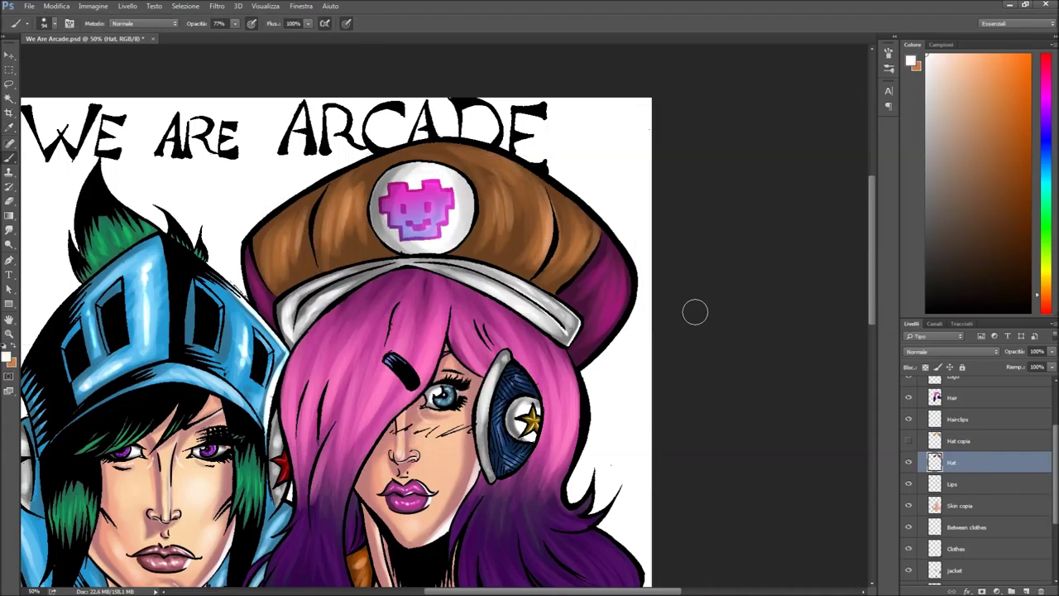